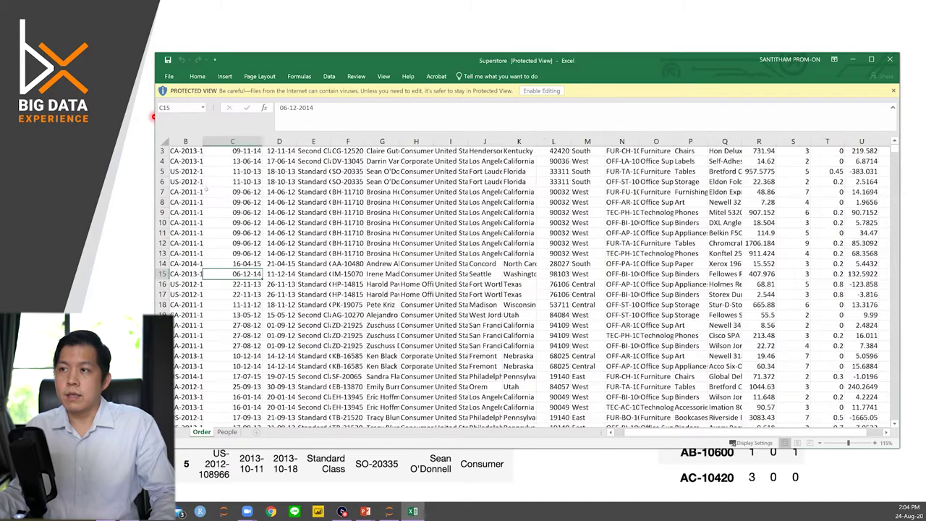
Inspect the Order Date column of the Order sheet from its header to the last record and back
key("ctrl+Up")
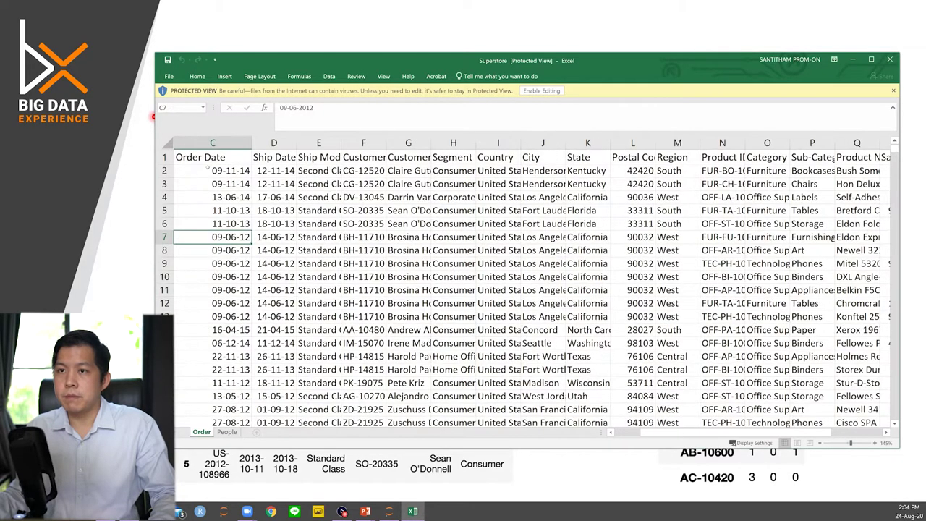
scroll(209, 164, "up", 2)
key("ctrl+Down")
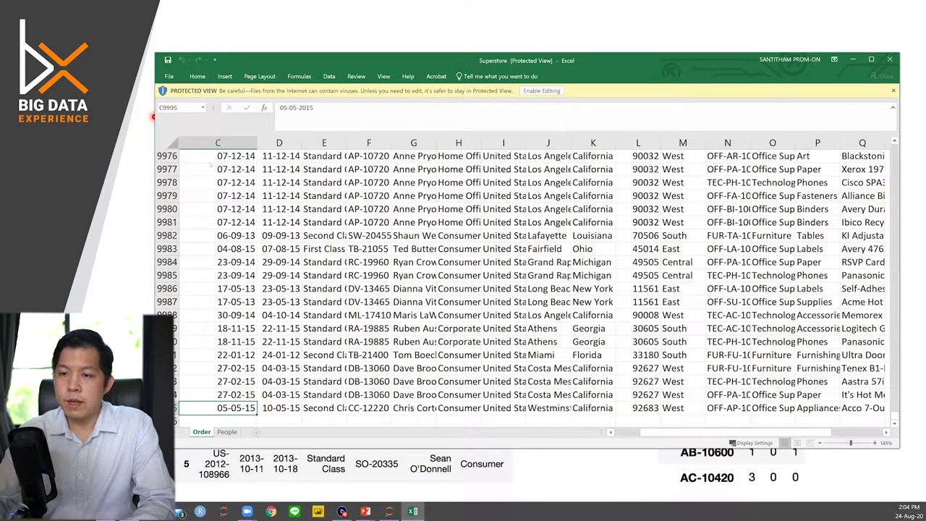
key("ctrl+Up")
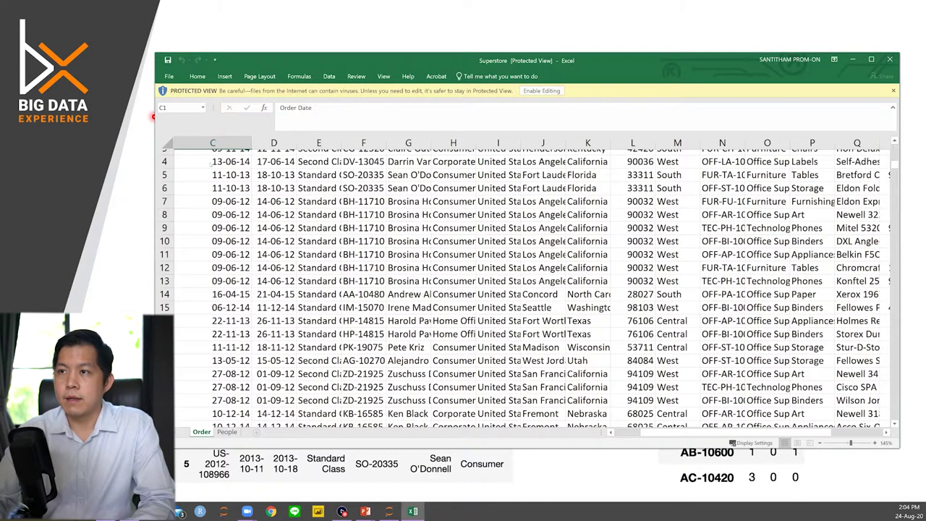
key("Down")
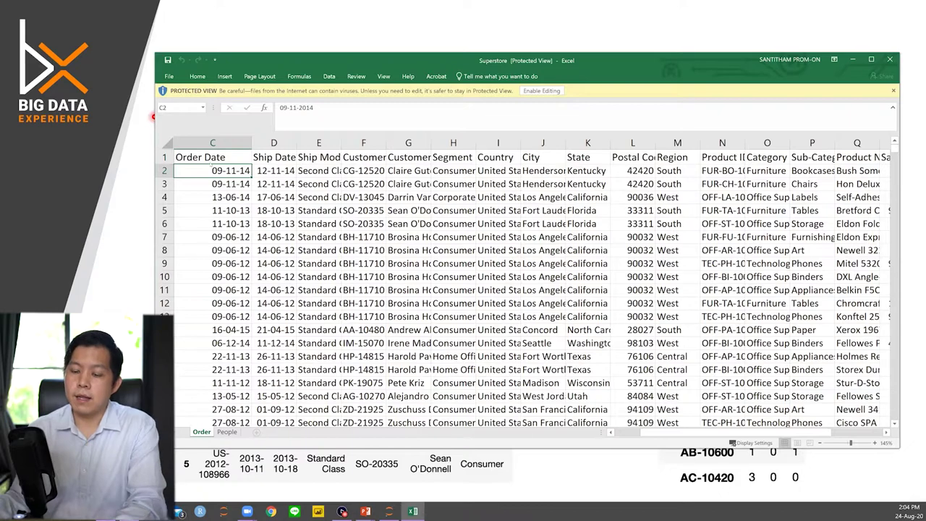
key("Up")
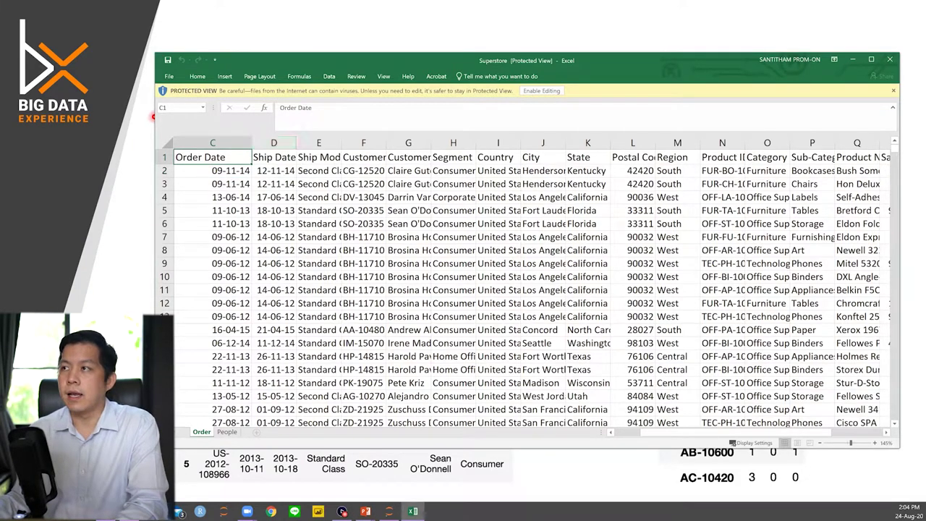
Enlarge the Order sheet to 175% and look at the Order Date and Ship Date headers
scroll(154, 116, "up", 1)
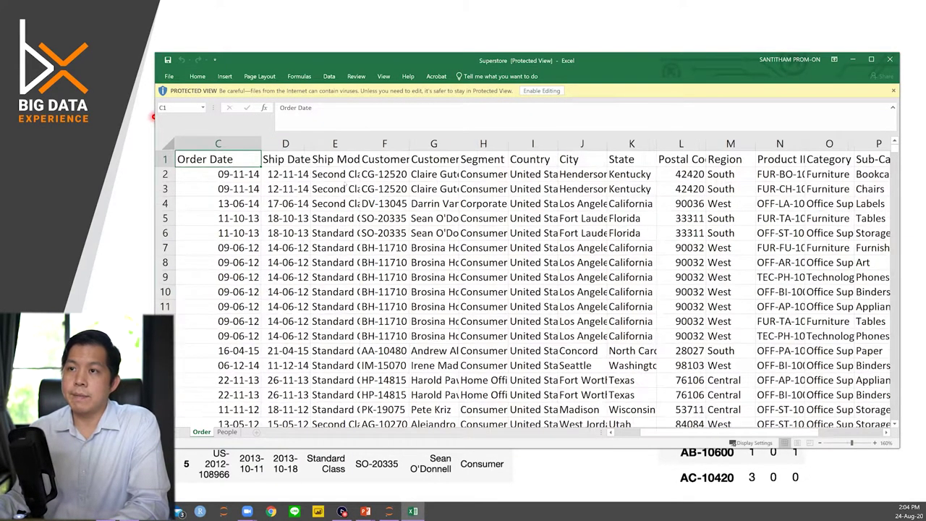
scroll(153, 116, "up", 1)
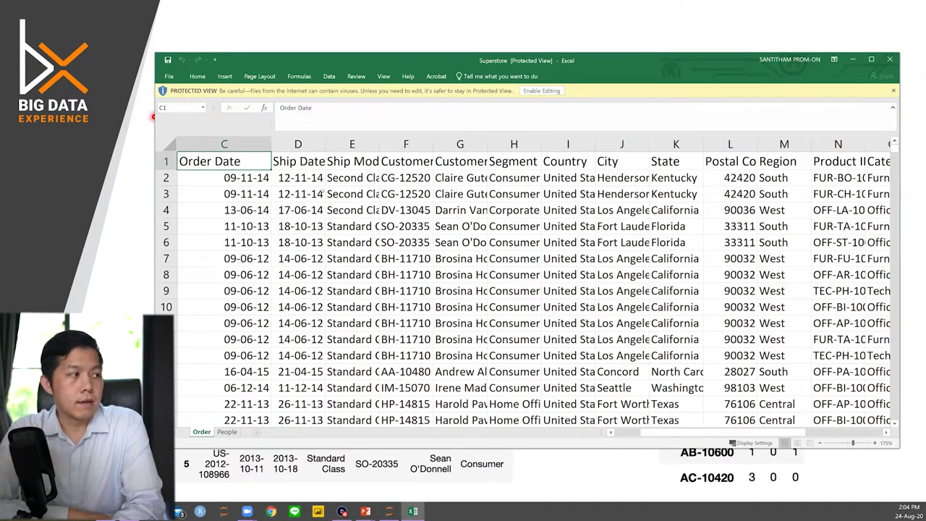
key("Right")
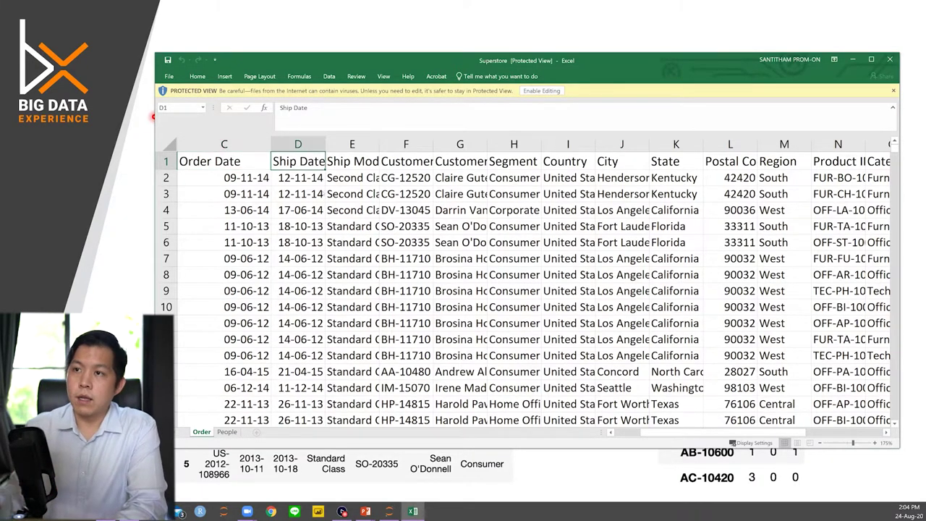
left_click(23, 175)
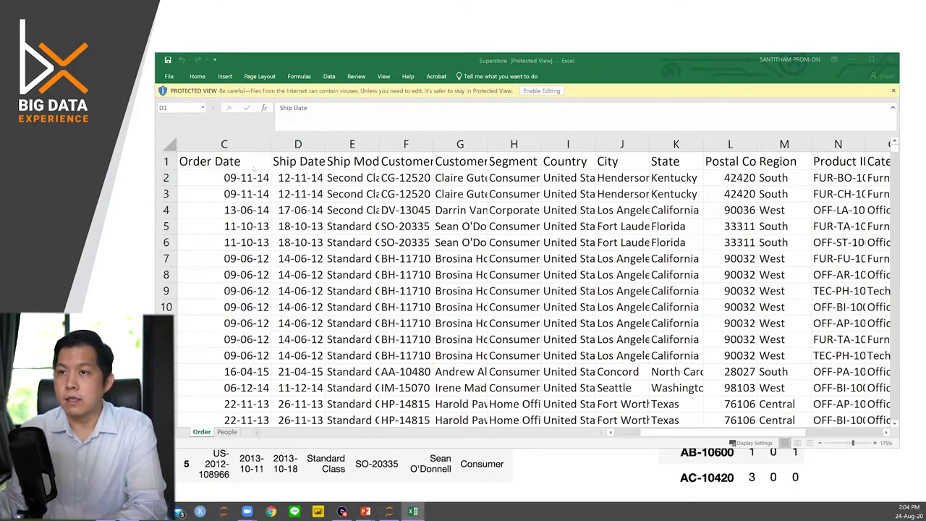
Examine the Row ID column from its header through the first three records
left_click(239, 164)
key("Left")
key("Left")
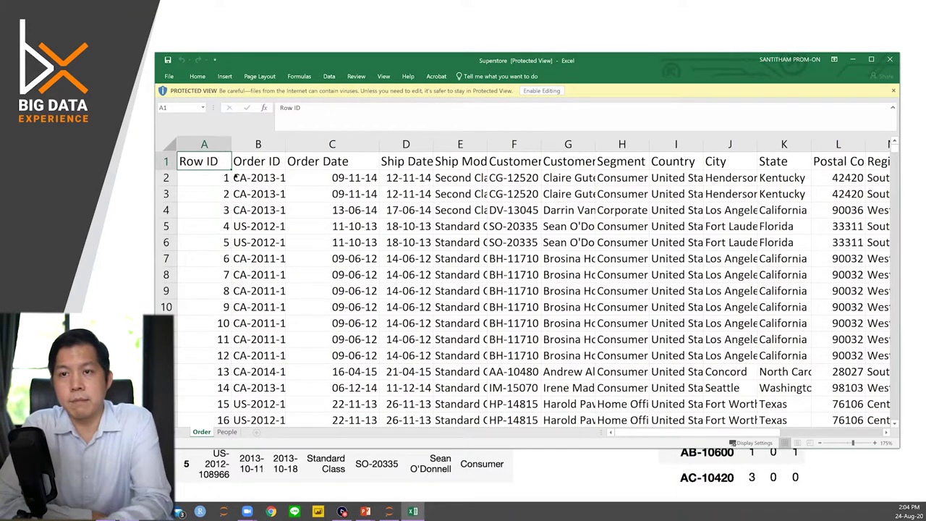
key("Down")
key("Down")
key("Down")
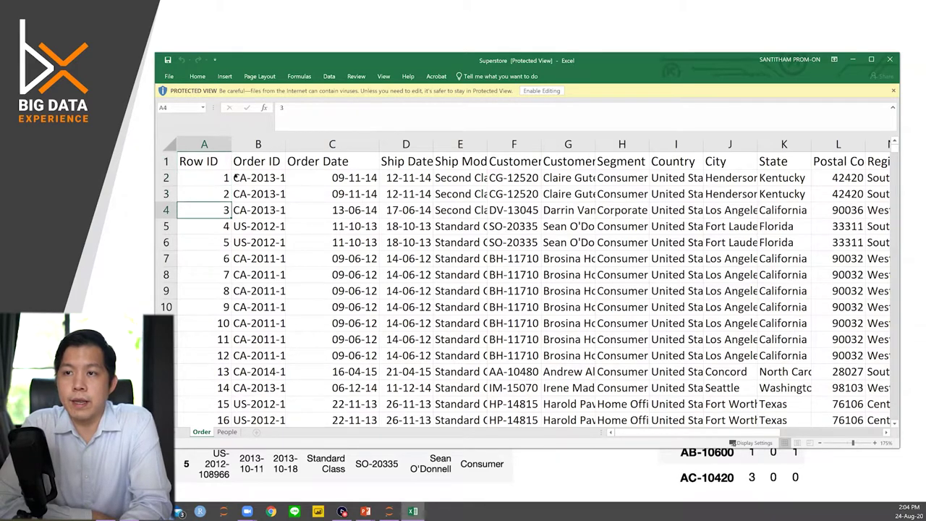
key("Up")
key("Up")
key("Up")
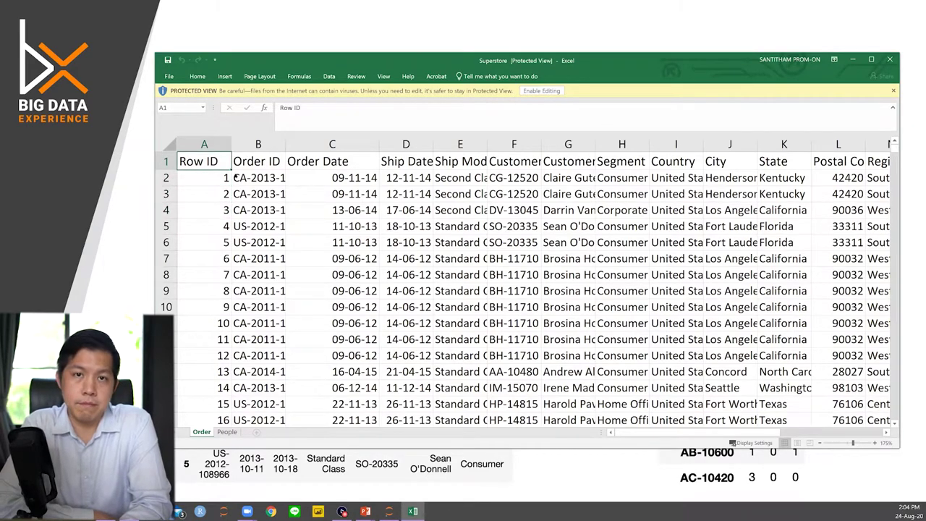
Widen the Order ID column enough to show the complete order IDs
key("Right")
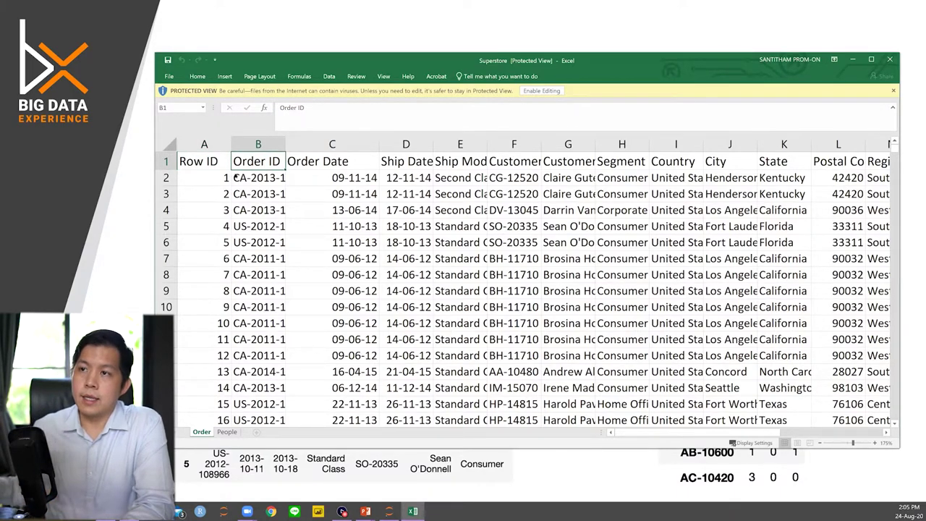
left_click_drag(287, 144, 320, 144)
key("Down")
key("Down")
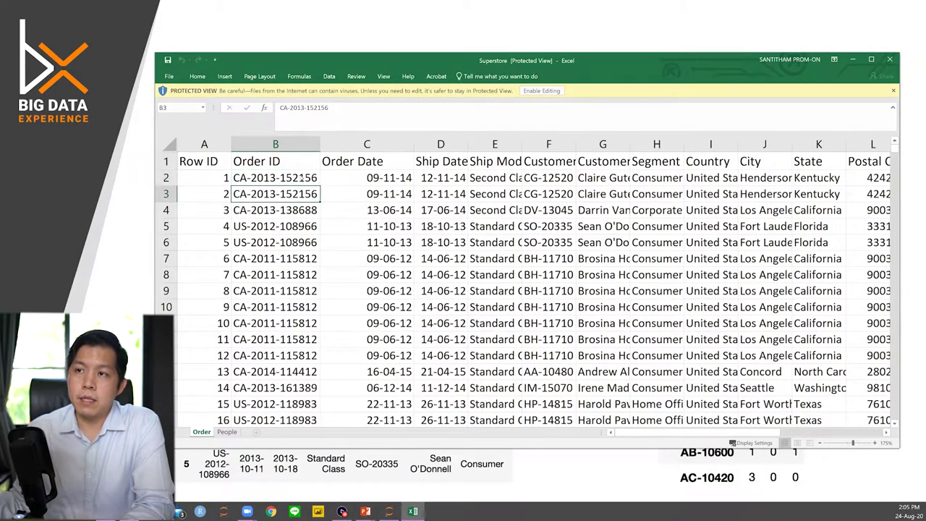
Compare the order IDs of the first two records
key("shift+Up")
key("ctrl+c")
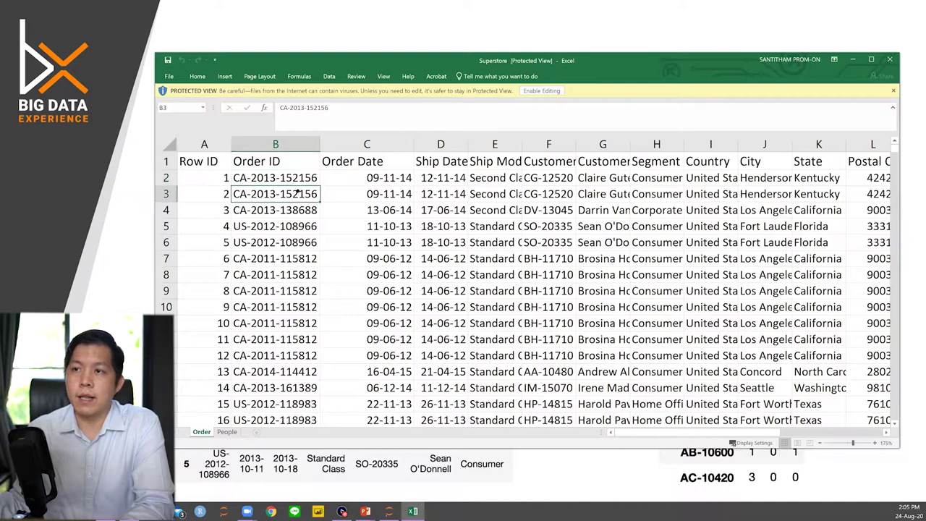
left_click(299, 183)
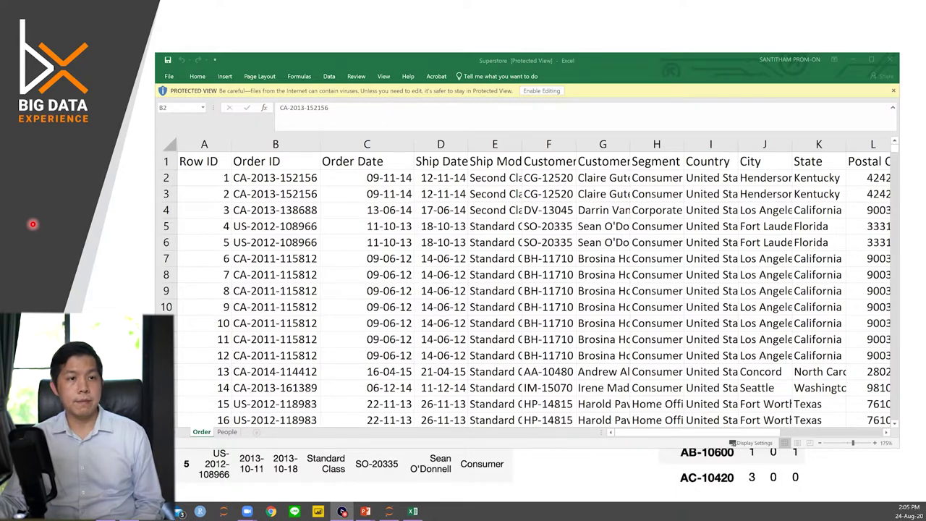
left_click(149, 160)
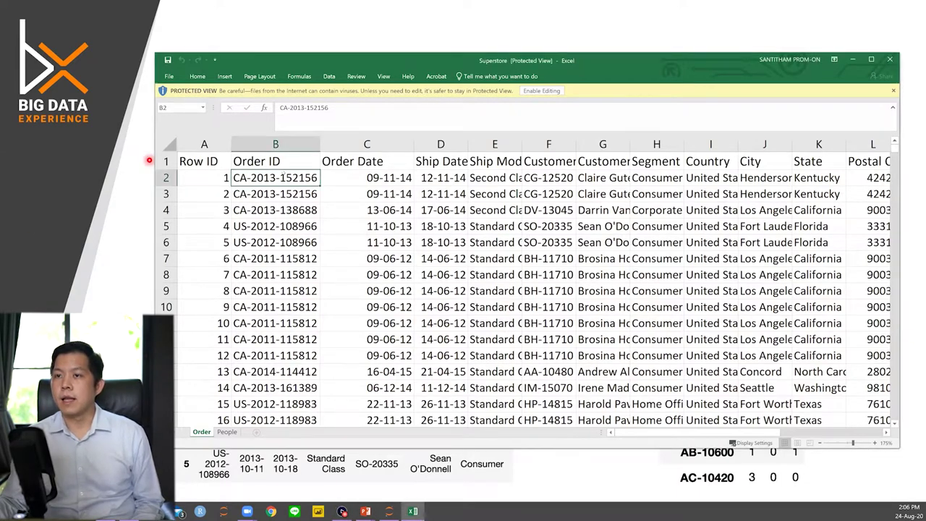
key("Down")
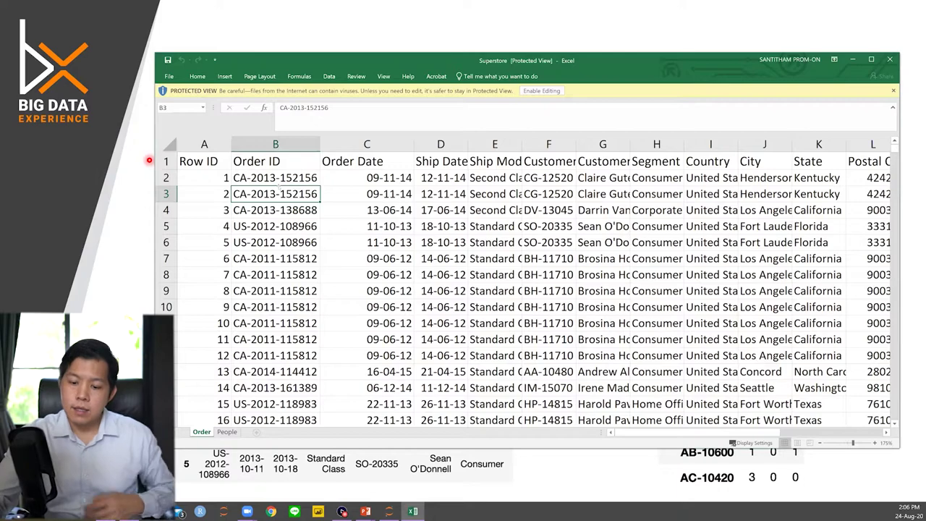
Widen the Product ID column to show more of each product ID
key("Right")
key("Right")
key("Right")
key("Right")
key("Right")
key("Right")
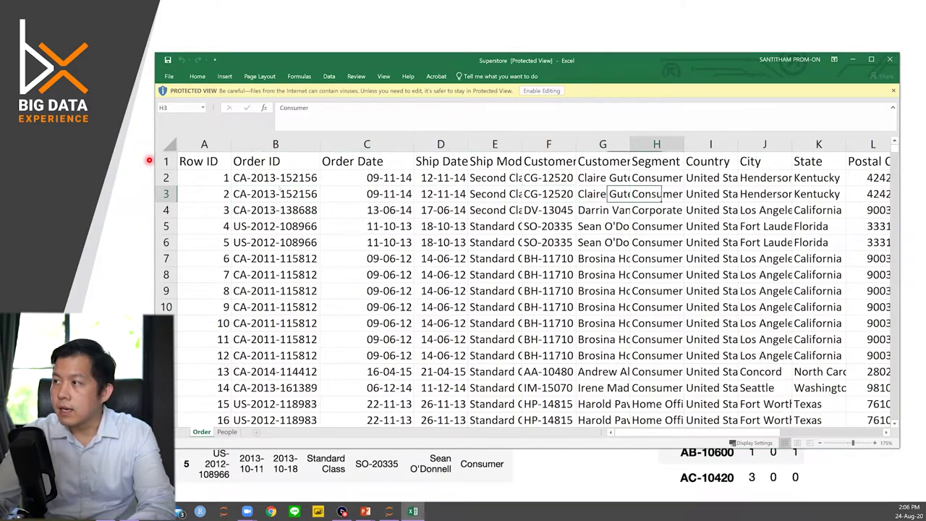
key("Right")
key("Right")
key("Right")
key("Right")
key("Right")
key("Right")
key("Right")
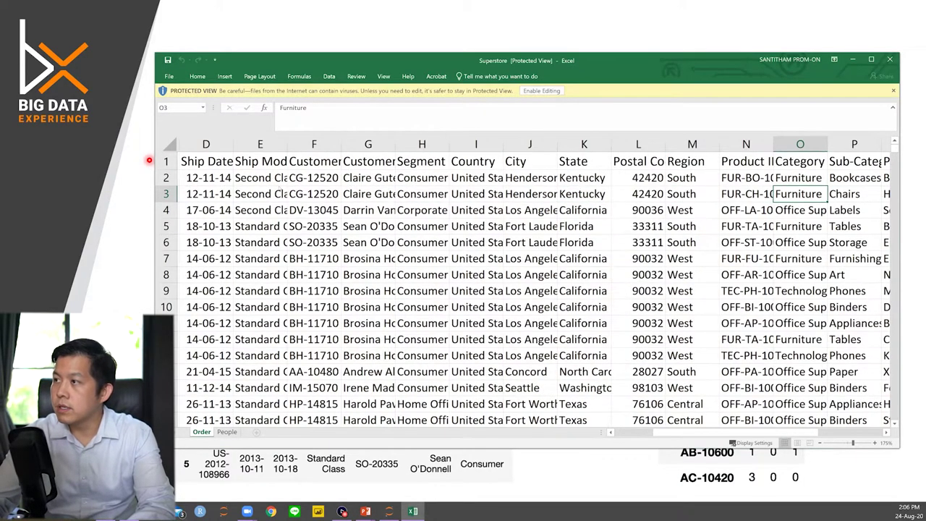
key("Left")
key("Up")
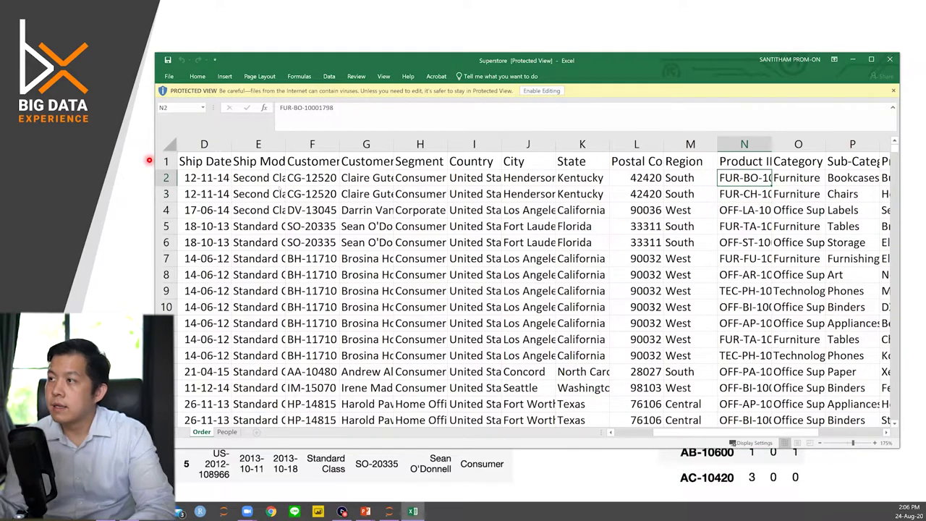
key("Up")
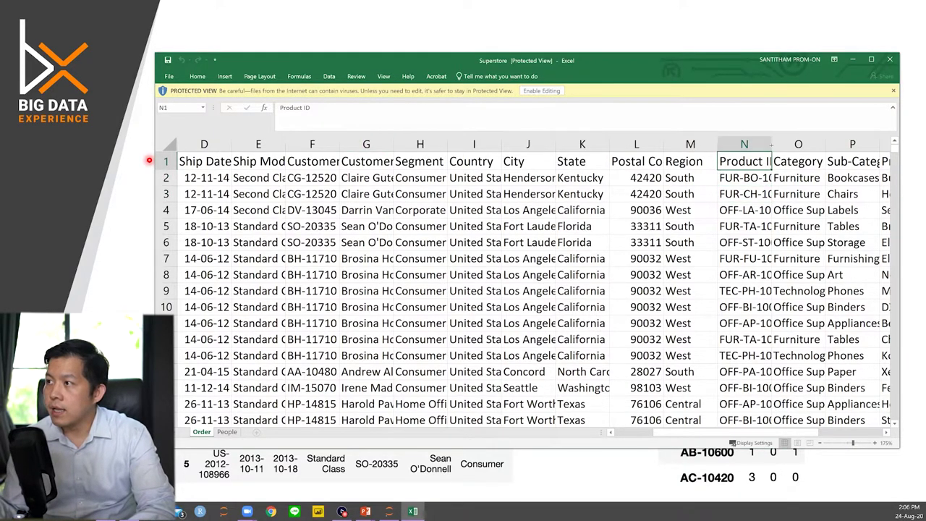
left_click_drag(771, 144, 805, 144)
Compare the product IDs and categories of the first two records
key("Down")
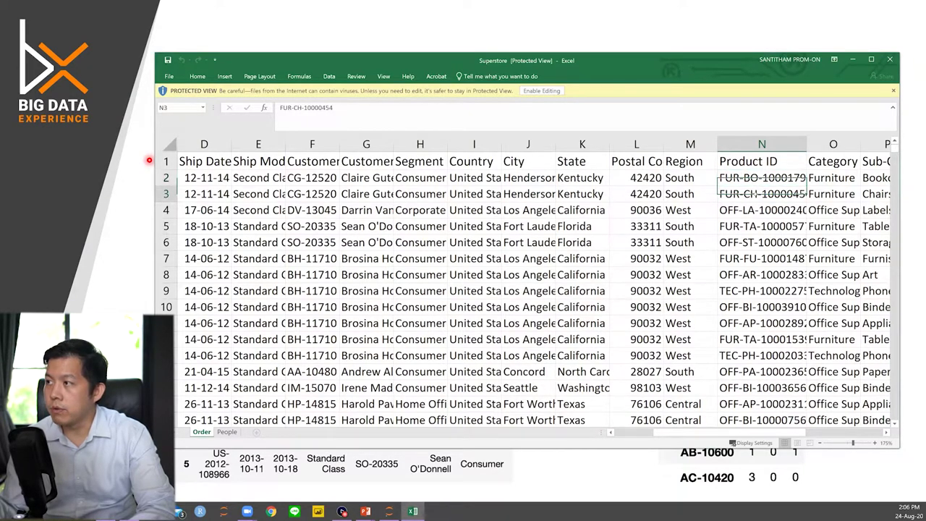
key("Down")
key("Right")
key("Left")
key("Up")
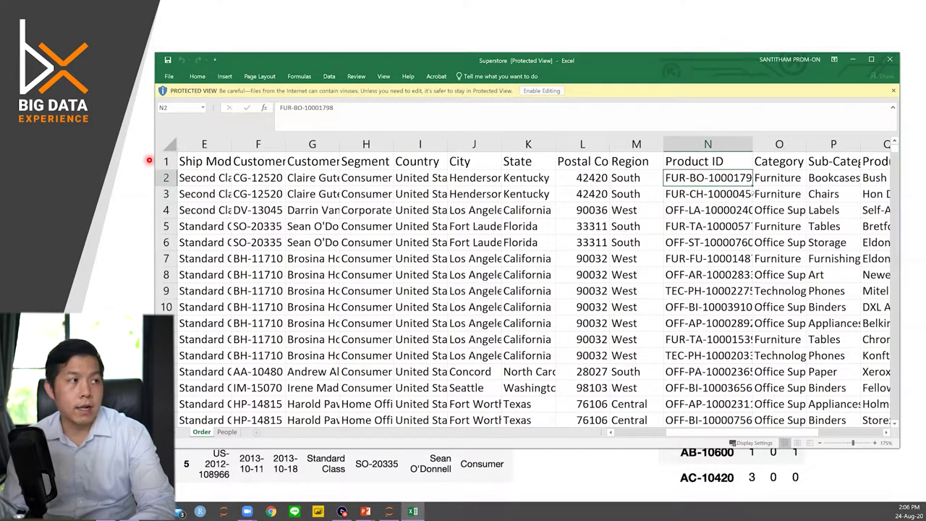
key("Down")
key("Up")
Return to the Row ID column and look at the row IDs of the first two records
key("Left")
key("Left")
key("Left")
key("Left")
key("Left")
key("Left")
key("Left")
key("Left")
key("Left")
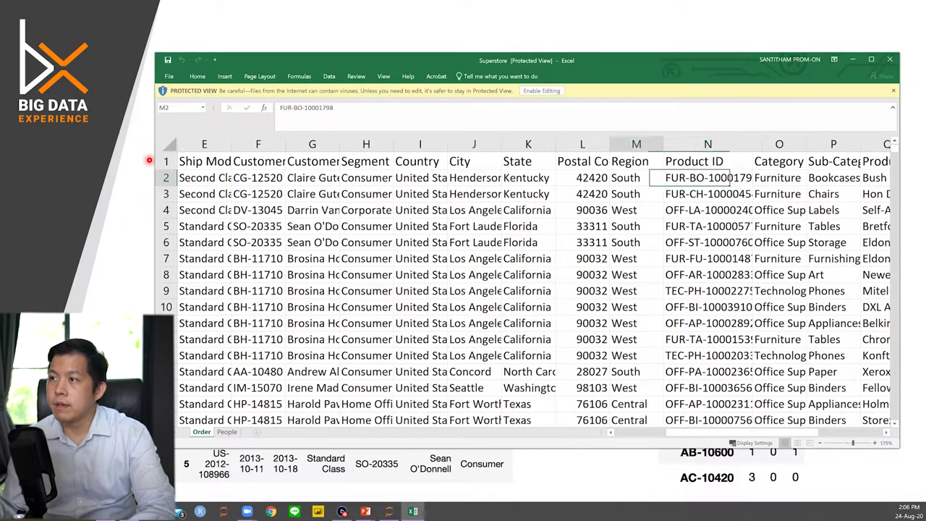
key("Left")
key("Left")
key("Left")
key("Left")
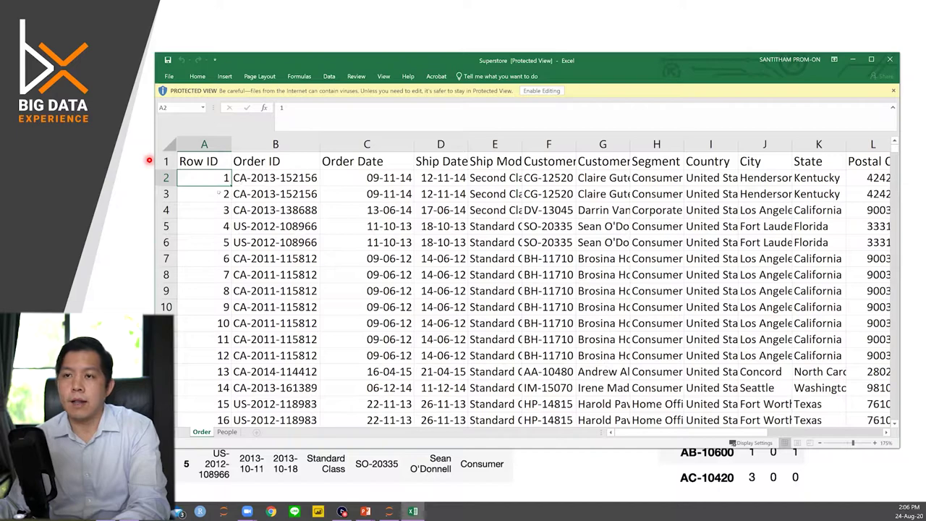
left_click(219, 192)
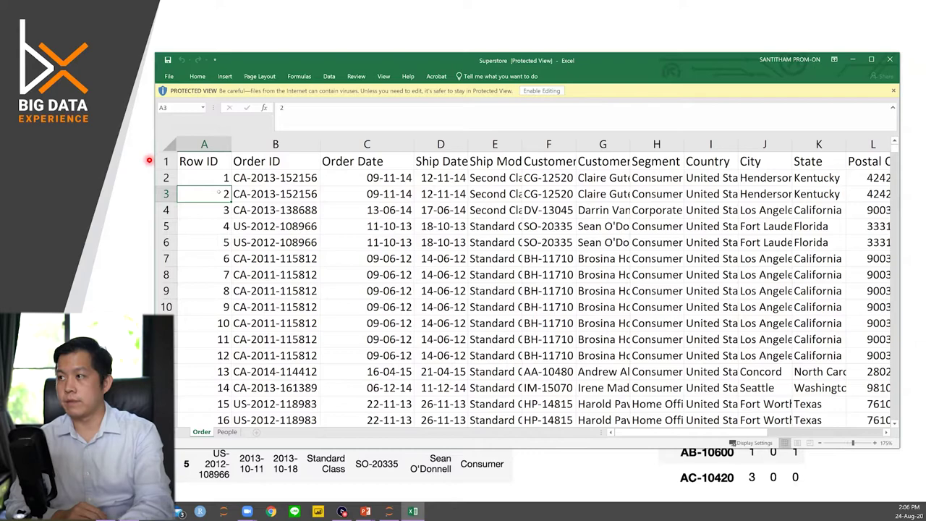
Check the Order ID cells in rows 2 and 3 against each other again
key("Right")
key("shift+Up")
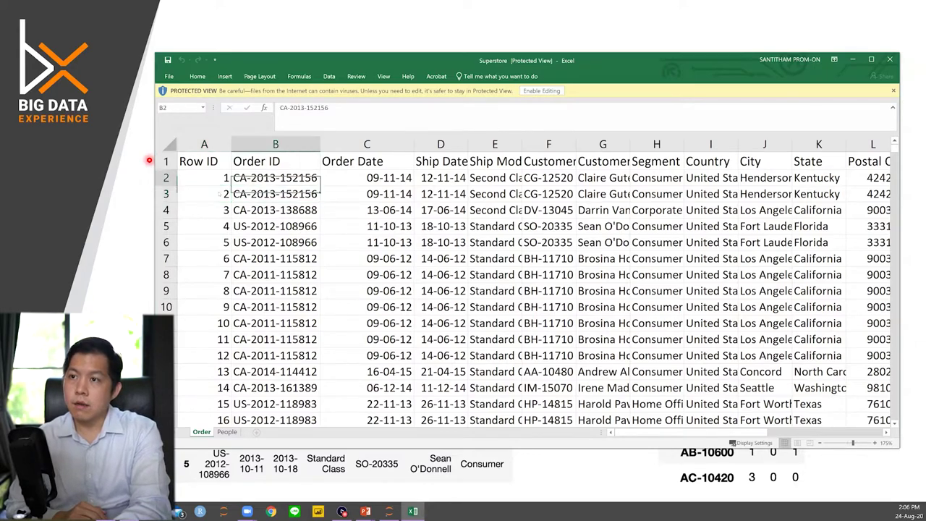
key("ctrl+c")
key("shift+Down")
key("Escape")
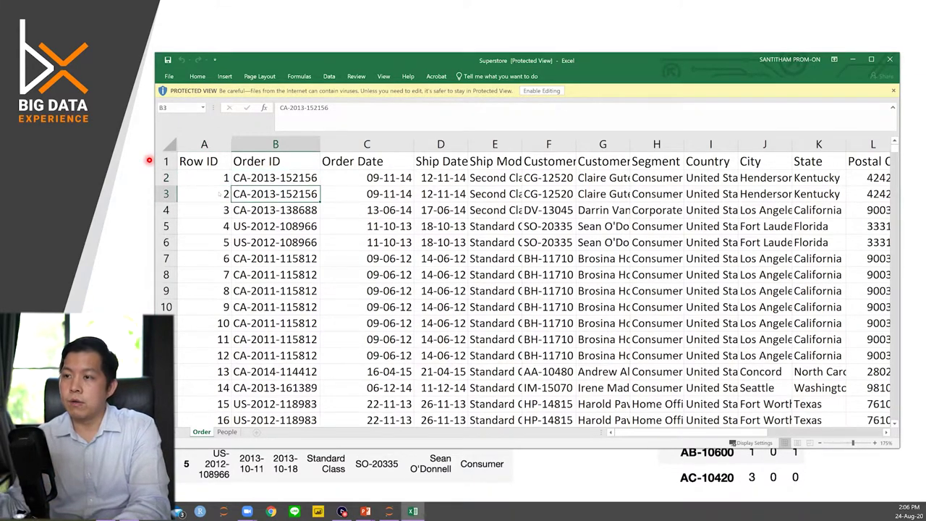
Review the Order Date, Row ID, Order ID and Ship Date column headers one by one
key("Right")
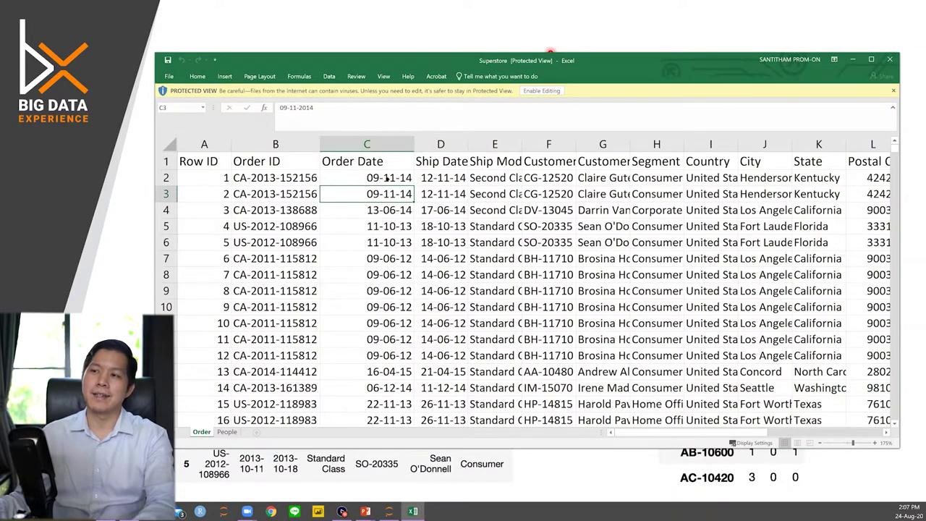
left_click(387, 177)
left_click(376, 162)
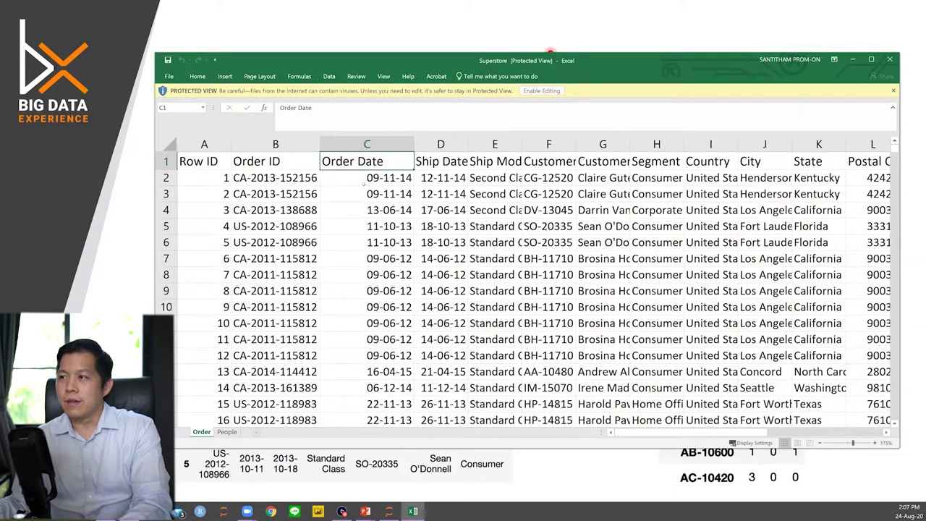
key("Left")
key("Left")
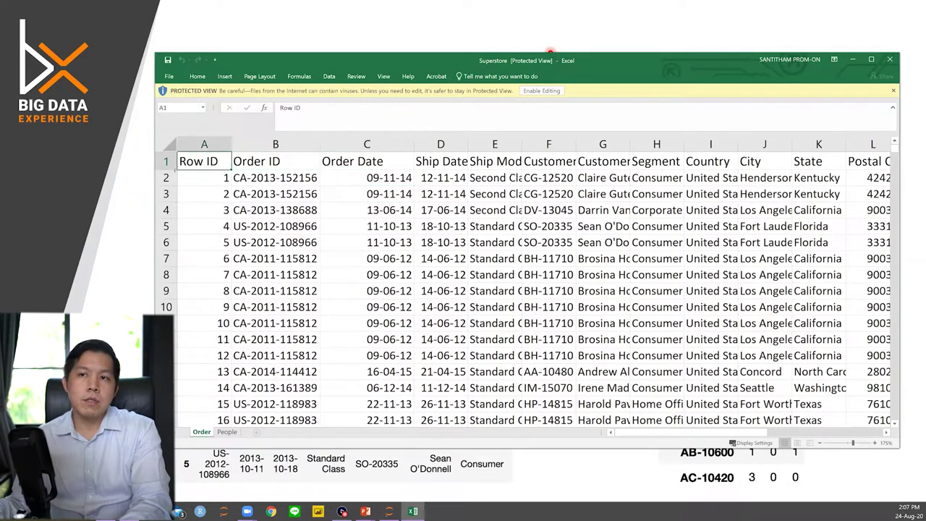
left_click(250, 165)
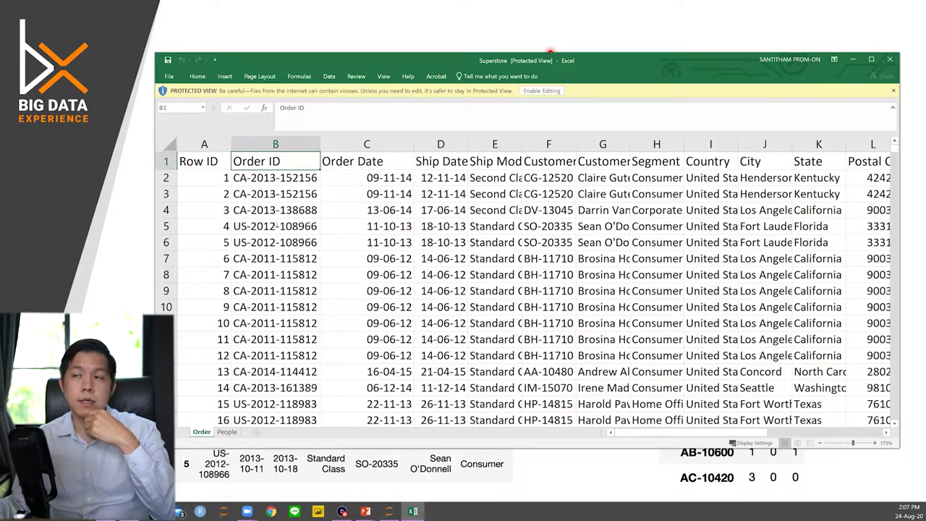
left_click(342, 158)
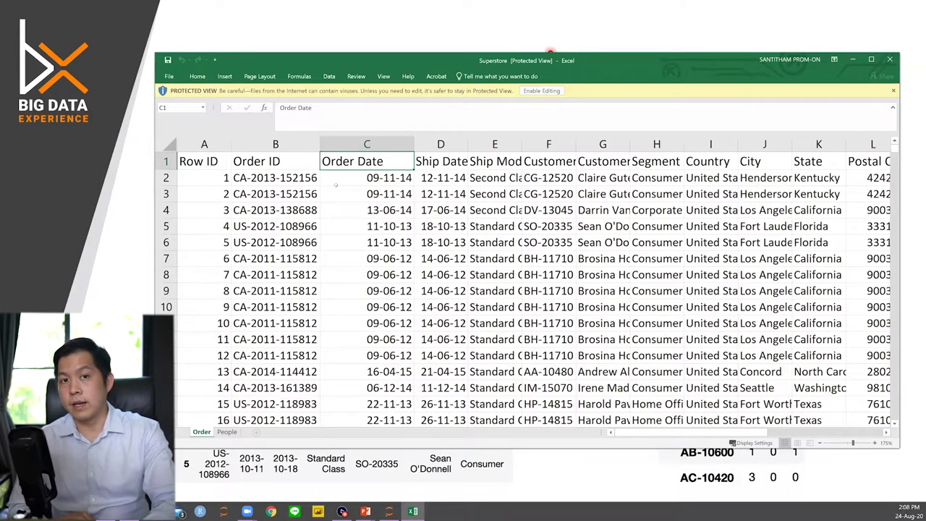
key("Right")
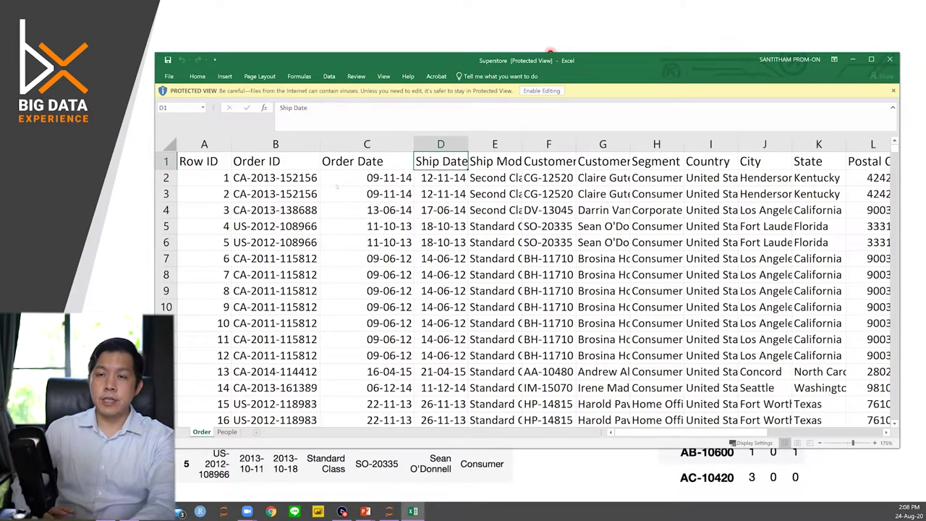
Go over the Order Date, Ship Date and Ship Mode column headers
left_click(367, 144)
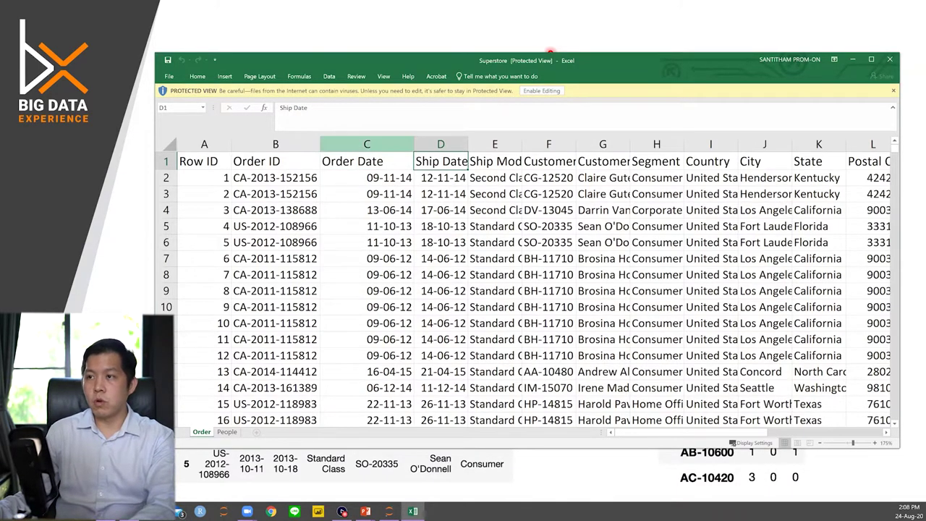
left_click(397, 162)
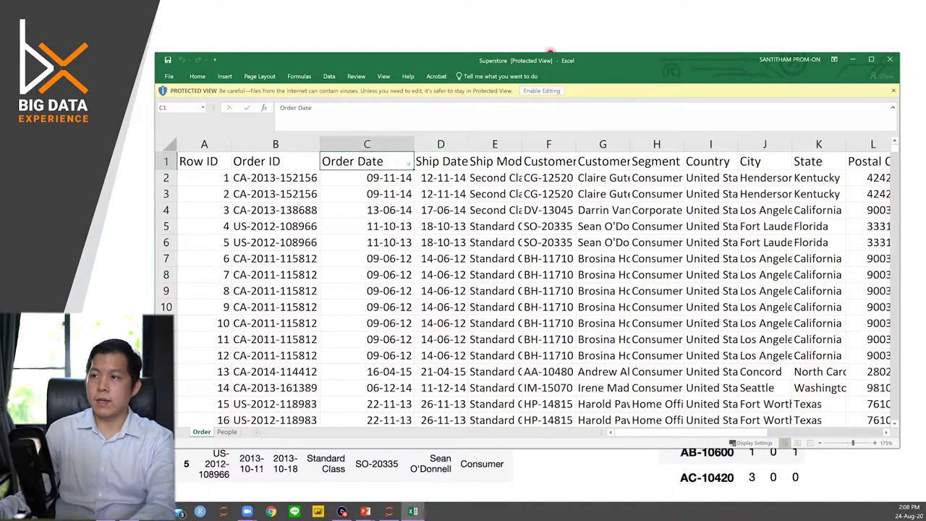
left_click(440, 161)
left_click(495, 160)
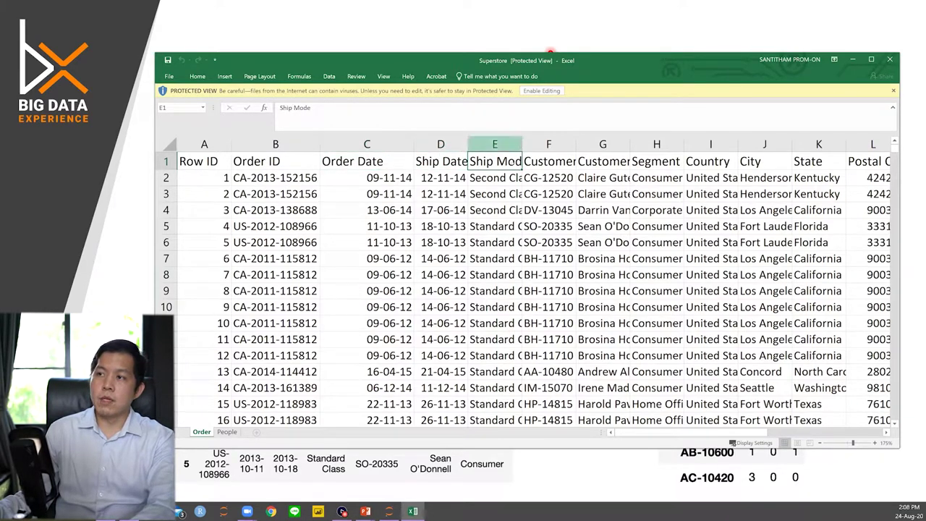
Examine the Ship Mode values in the first five records and compare the shipping classes used
left_click(498, 177)
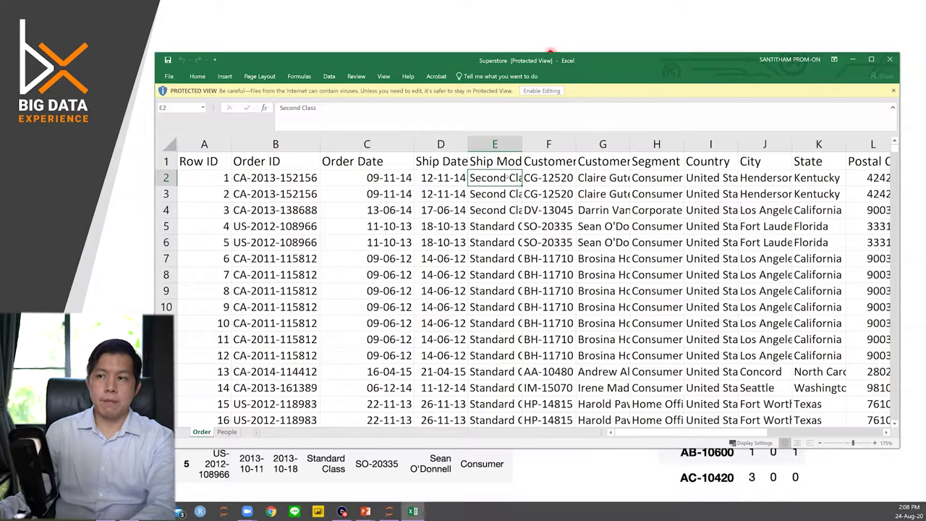
key("Down")
key("Down")
key("Down")
key("Down")
key("Up")
key("Up")
key("Up")
key("Up")
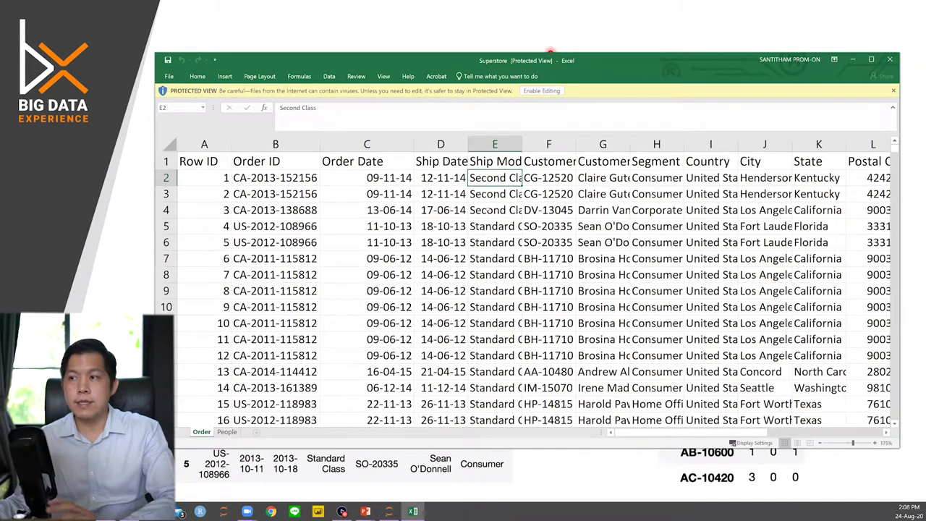
left_click(485, 228)
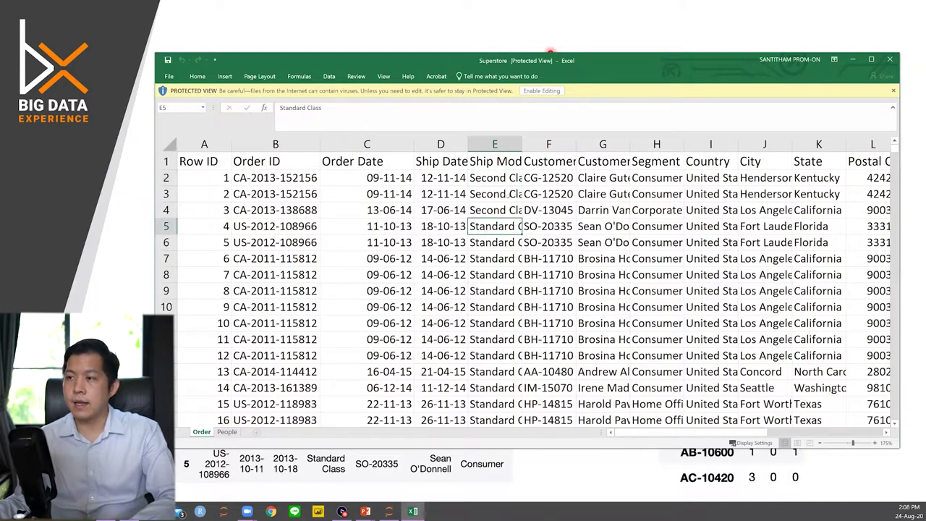
Widen the Customer ID and Customer Name columns so their contents are readable, and check the first customer's entries
left_click(548, 177)
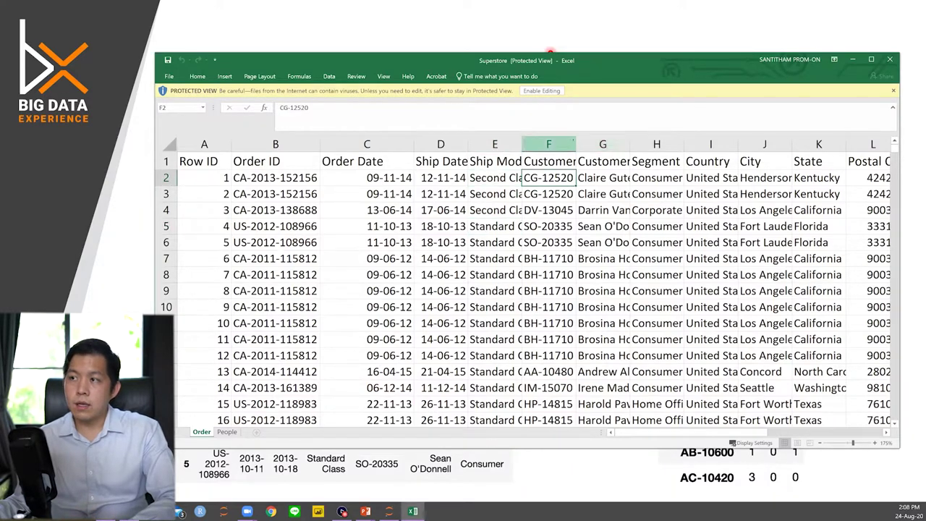
left_click_drag(575, 143, 602, 144)
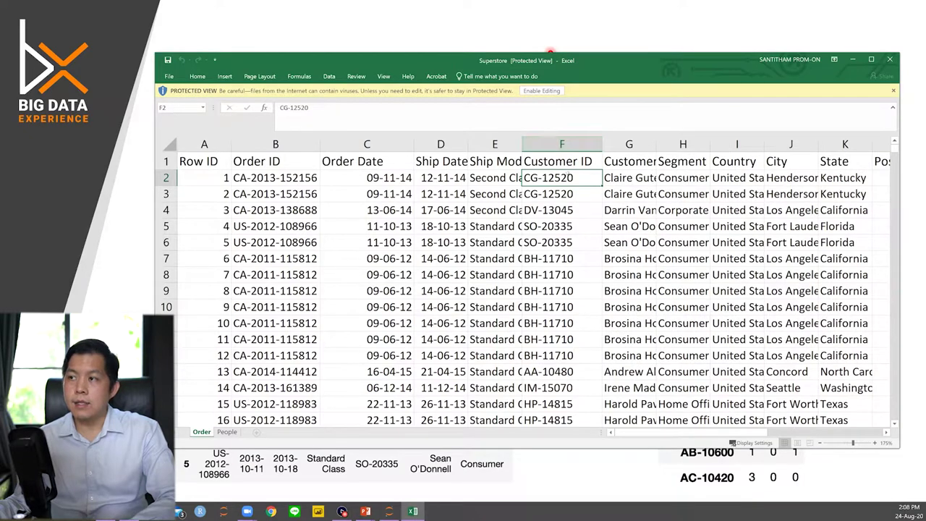
left_click(548, 194)
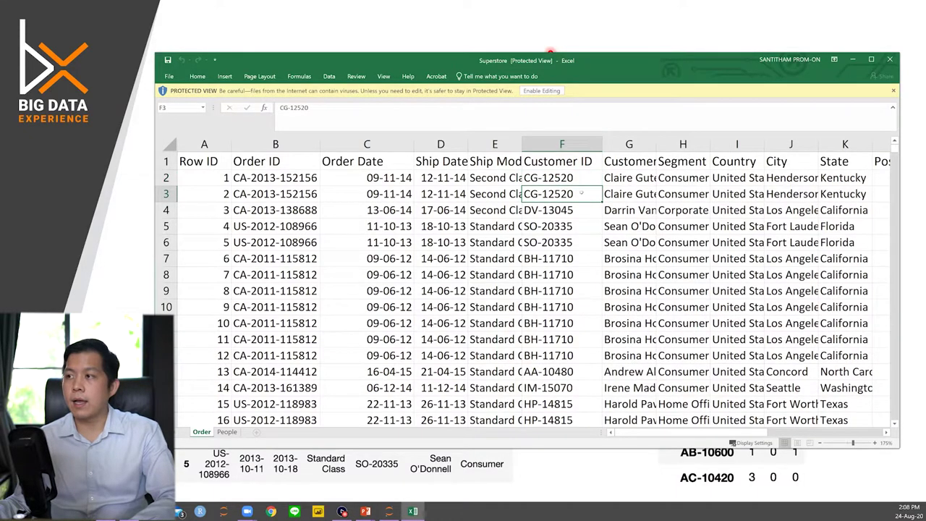
double_click(658, 144)
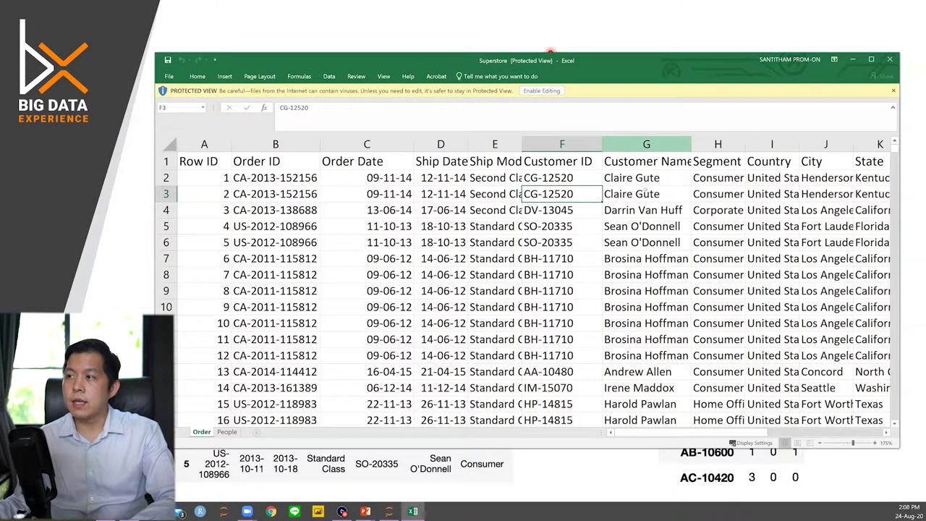
left_click(669, 177)
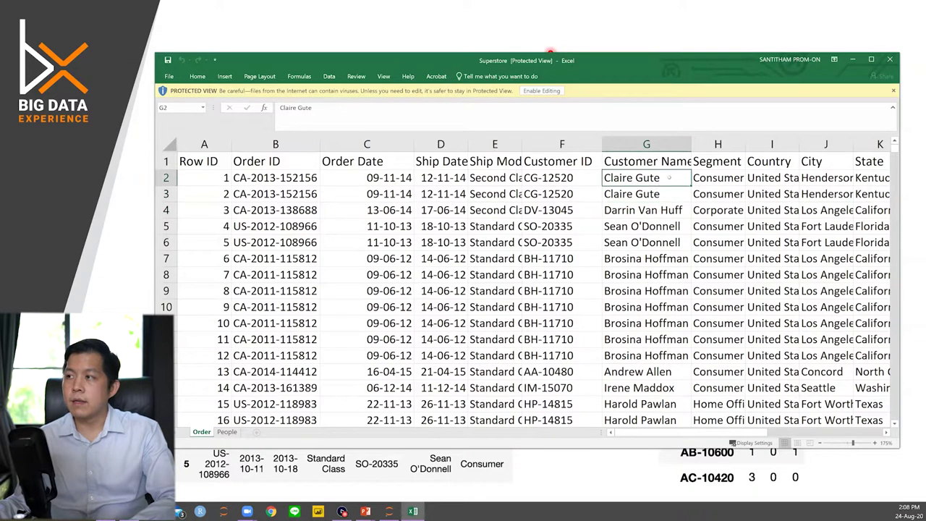
Widen the Segment column and look through the customer segments listed in it
double_click(745, 144)
left_click(742, 174)
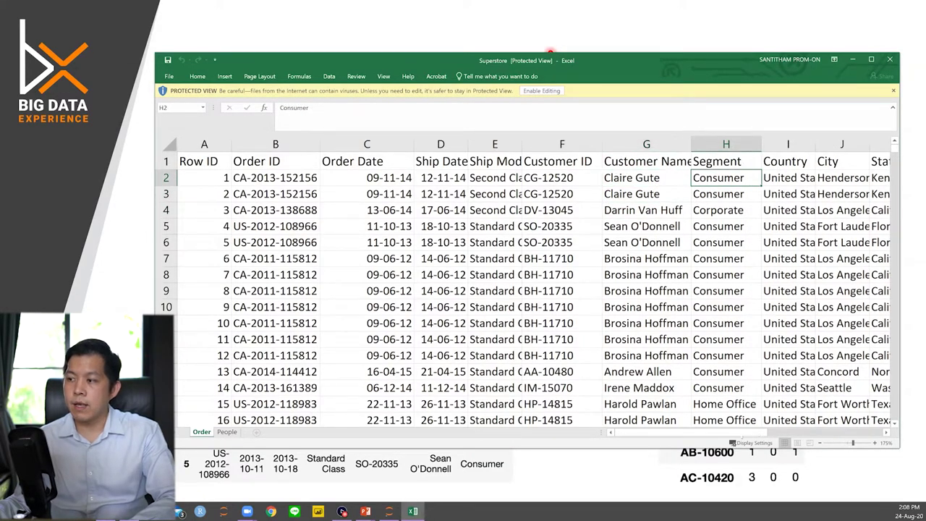
left_click_drag(716, 431, 743, 432)
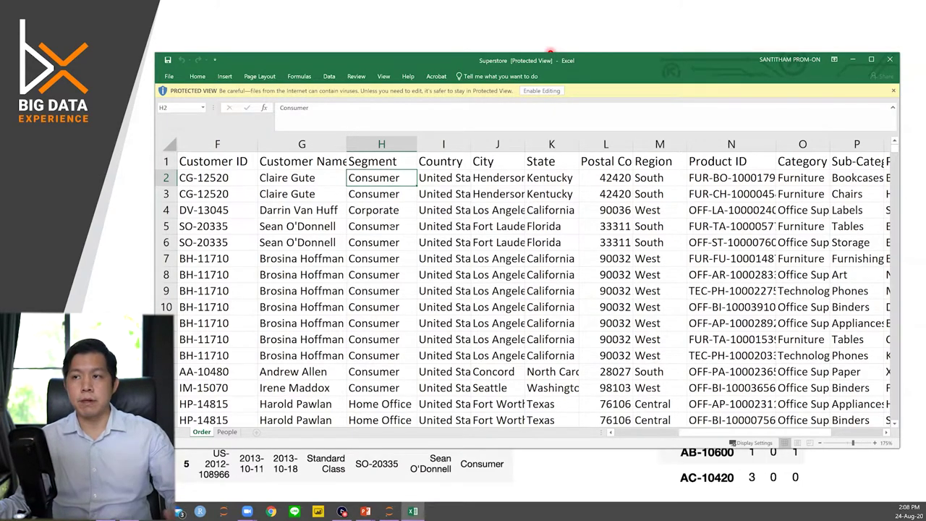
left_click(373, 209)
scroll(374, 210, "down", 2)
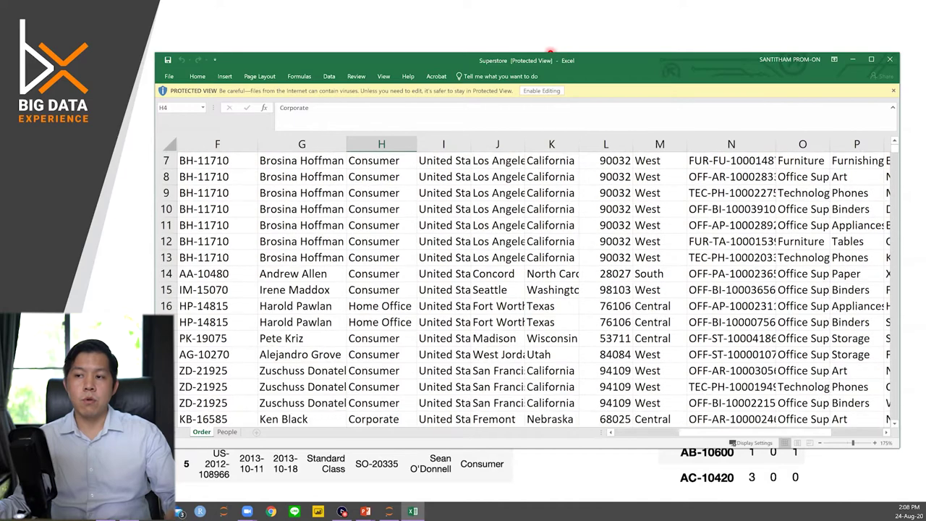
scroll(390, 305, "up", 2)
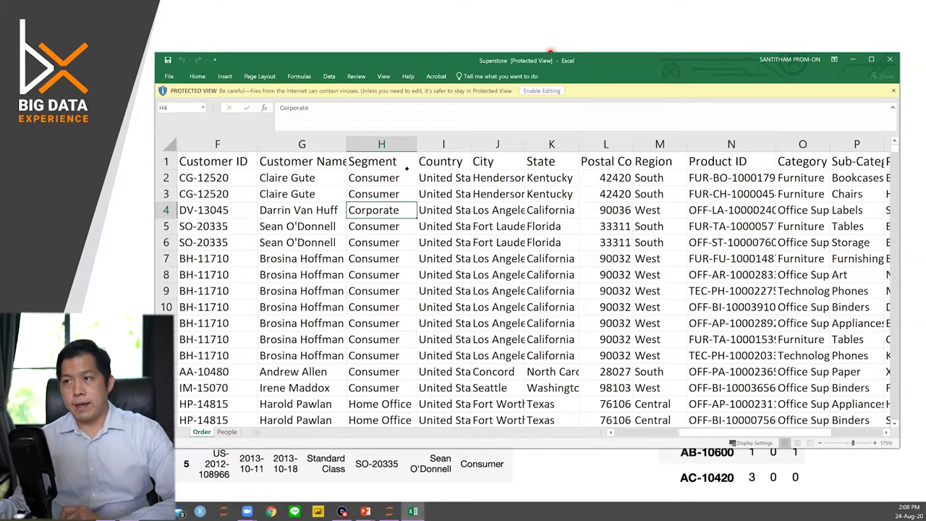
Look at the Country and City columns and check the values of the first few records
left_click(438, 162)
left_click(452, 194)
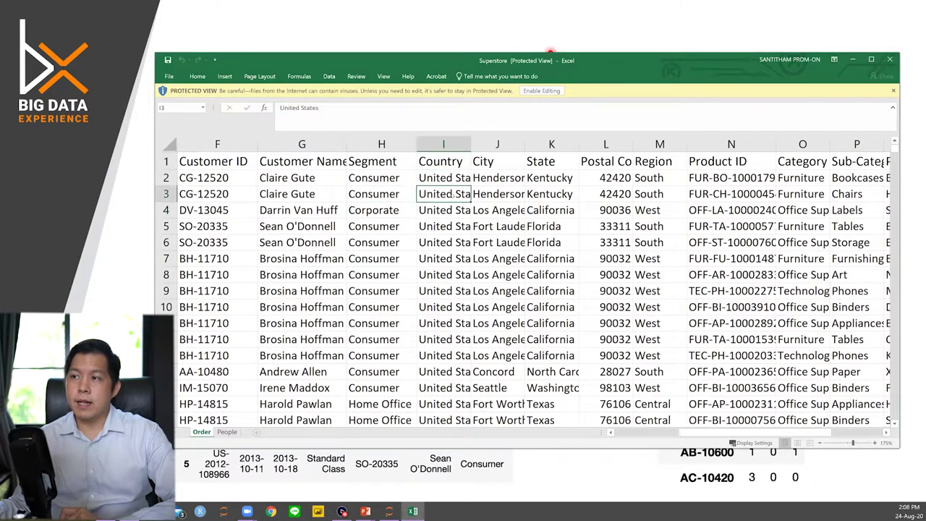
left_click(500, 167)
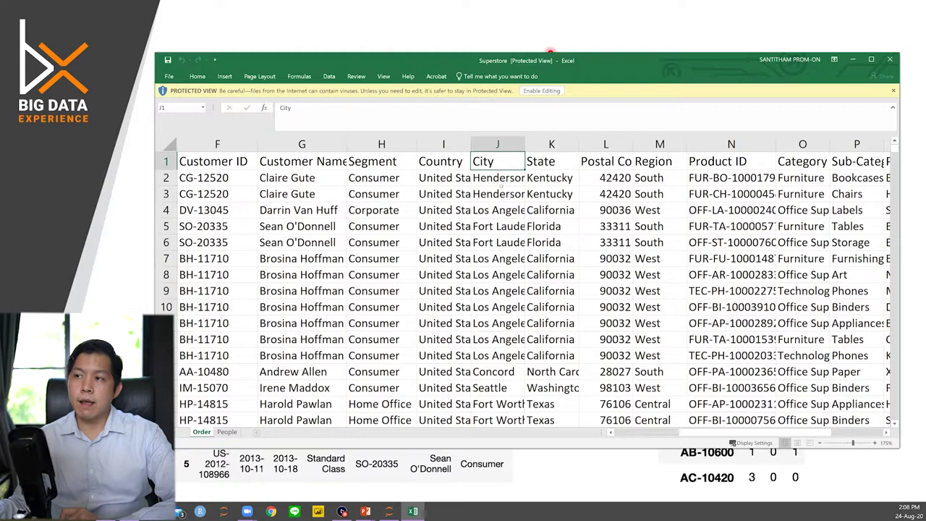
left_click_drag(501, 187, 501, 192)
left_click(501, 212)
left_click(504, 241)
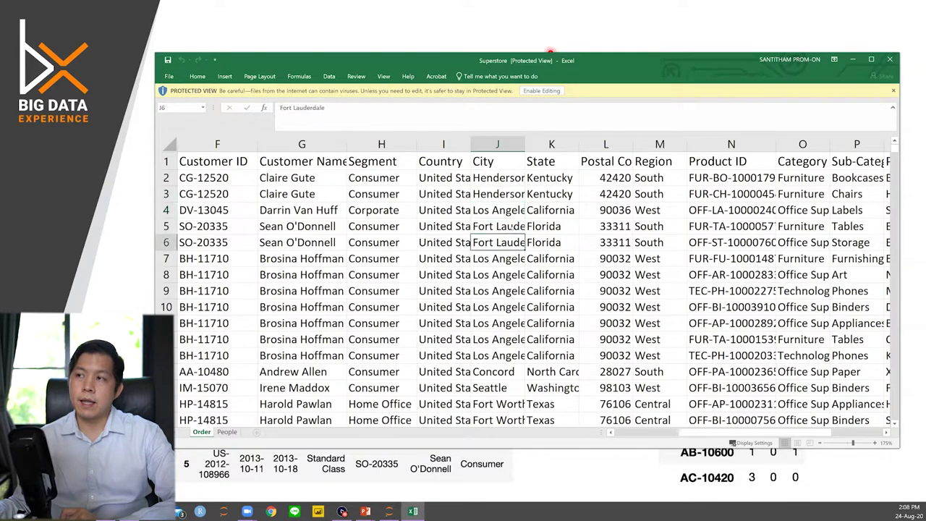
Inspect the State, Postal Code and Region columns one after another
left_click(551, 144)
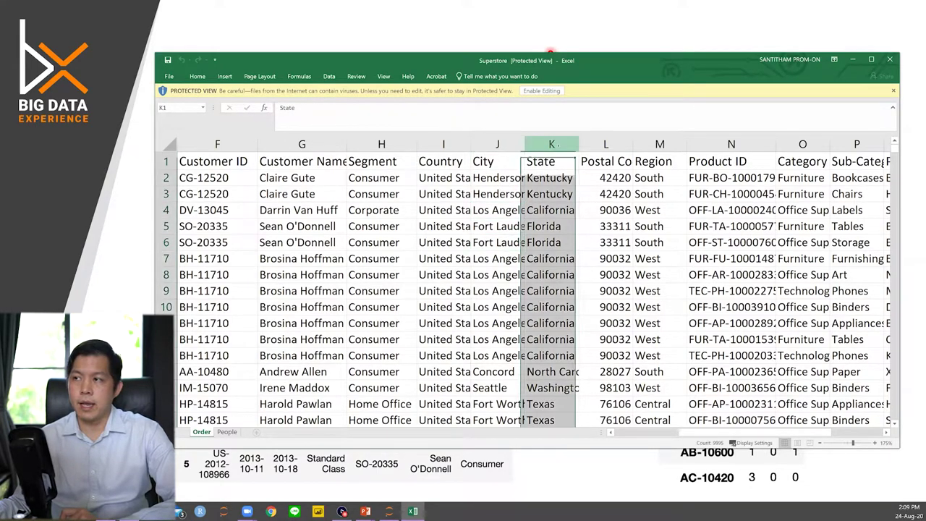
left_click(605, 144)
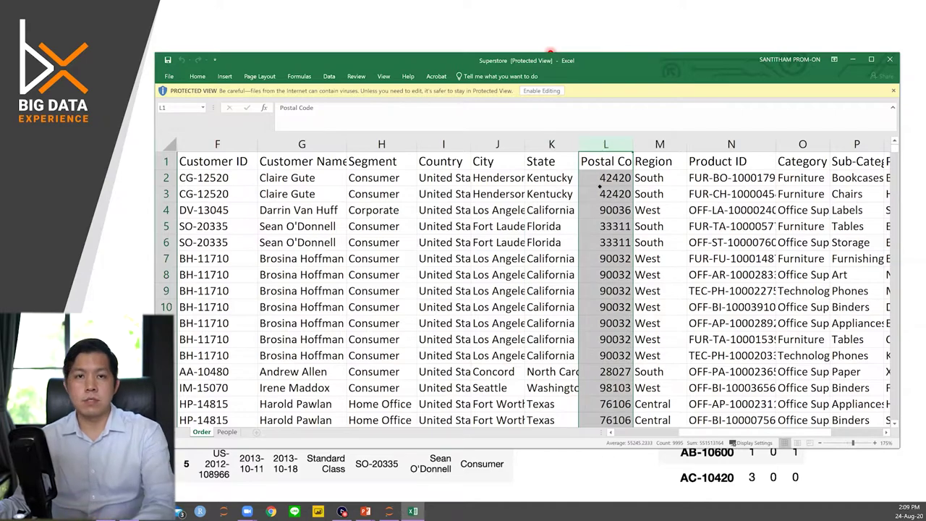
left_click(648, 194)
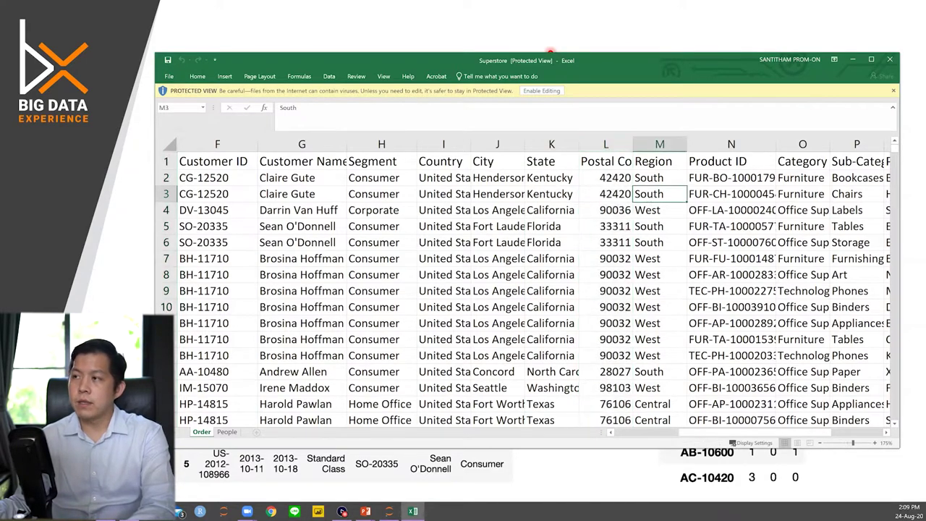
left_click(659, 144)
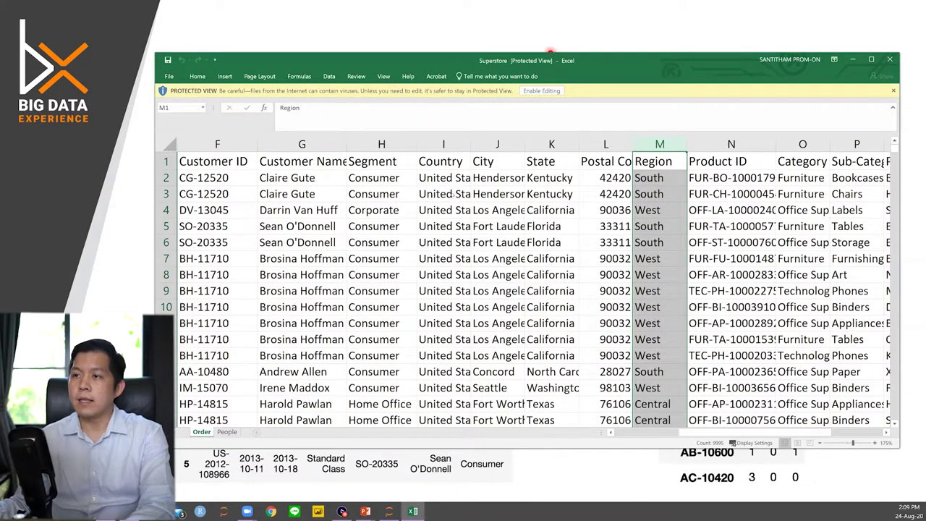
Examine the second record's Product ID, Category, Sub-Category and Product Name values in row 3
left_click(690, 198)
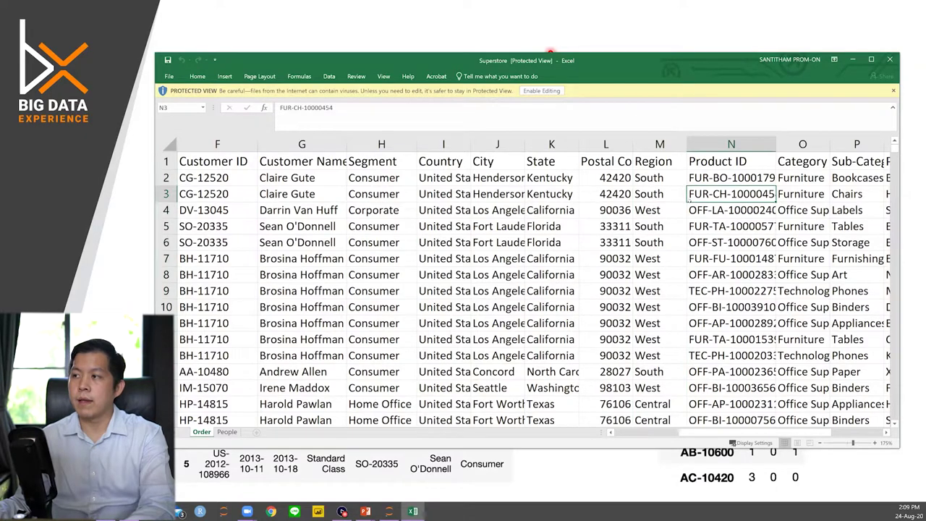
key("Right")
key("Right")
key("Right")
key("Left")
key("Left")
key("Left")
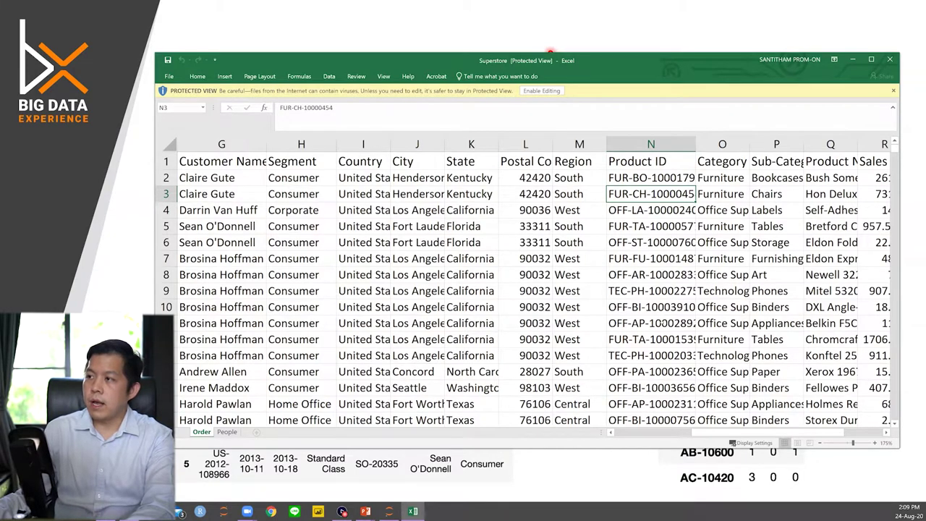
key("Right")
key("Right")
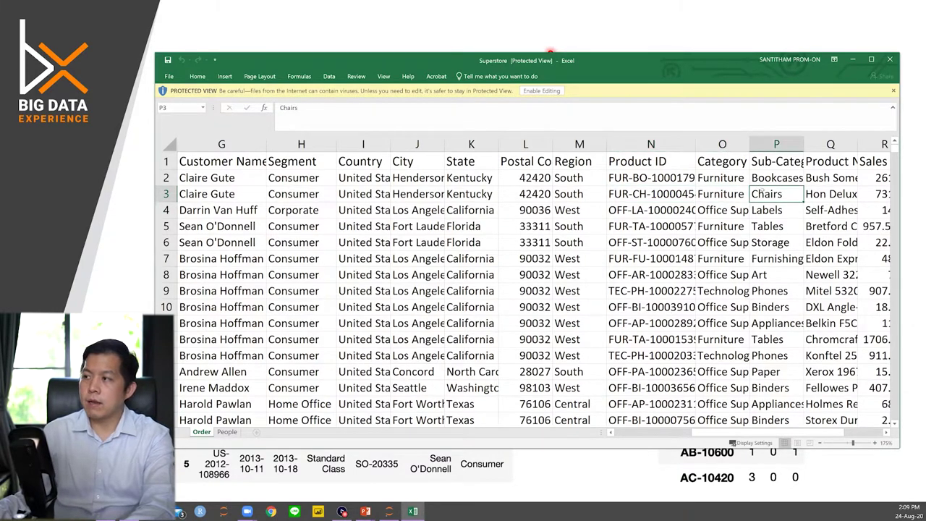
key("Right")
Fit the Product Name column's width to its contents and look over the product names
left_click(831, 160)
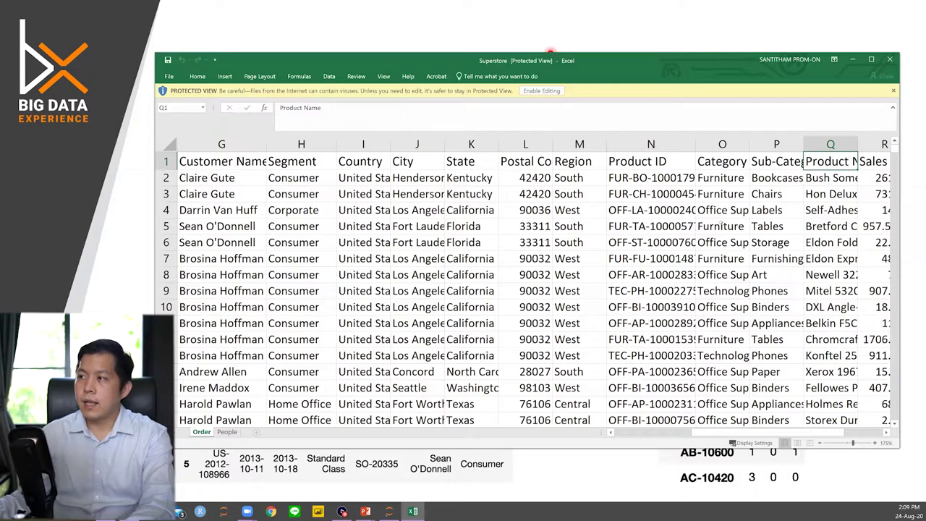
double_click(858, 144)
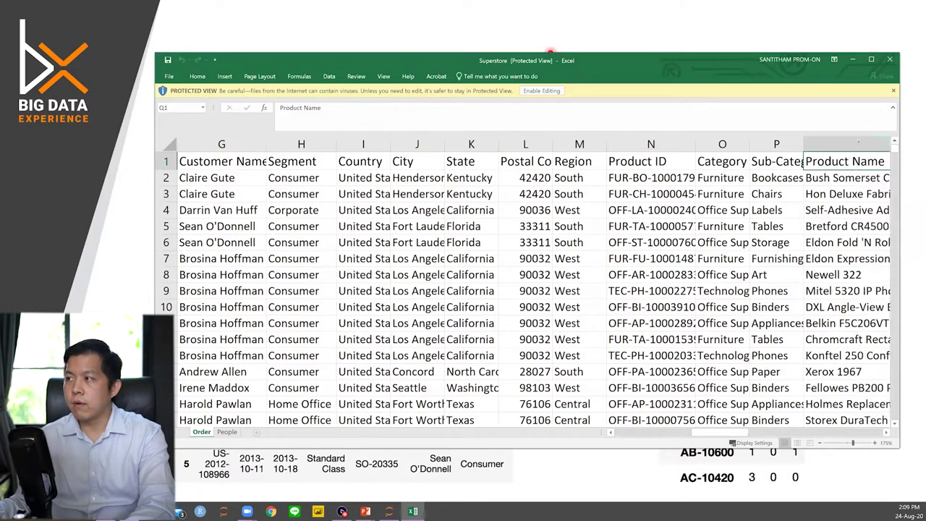
scroll(835, 196, "down", 3)
scroll(835, 204, "up", 3)
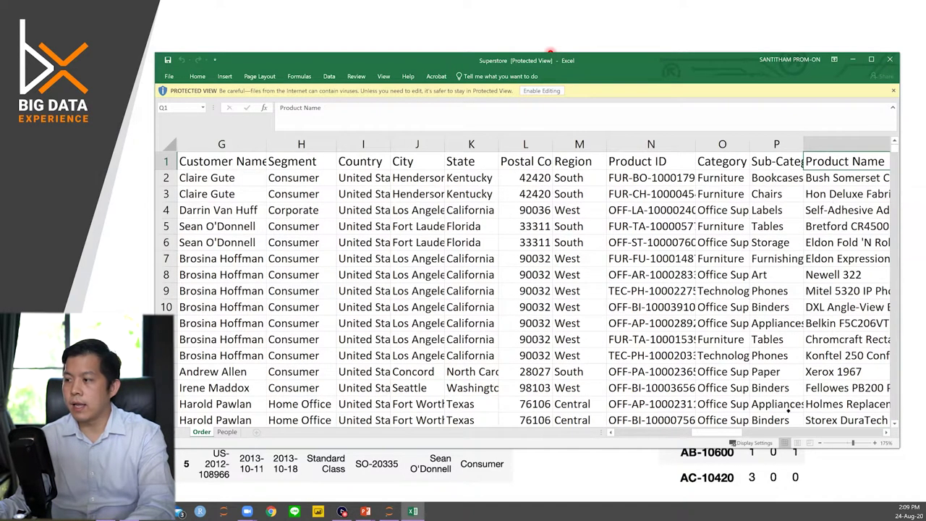
Narrow the Product Name column so that the Sales, Quantity, Discount and Profit columns fit beside it
left_click_drag(716, 431, 670, 395)
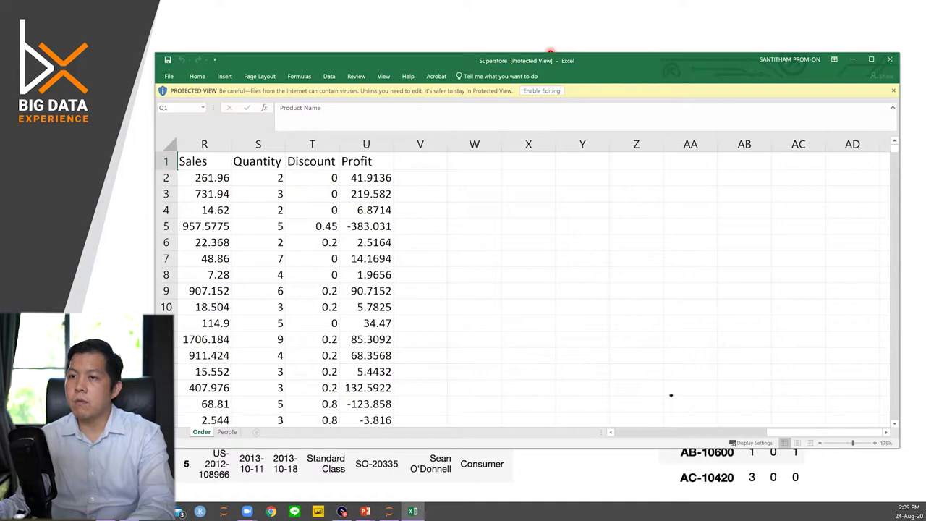
scroll(811, 227, "left", 1)
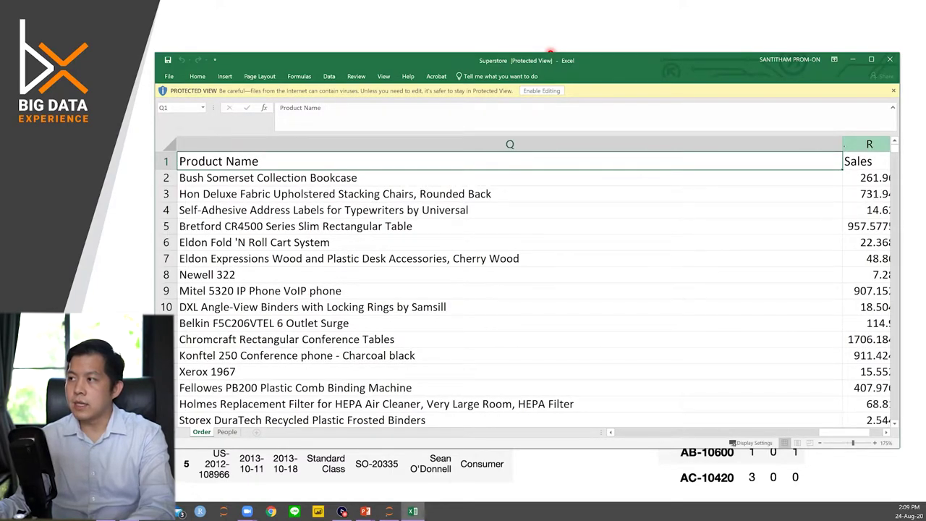
left_click_drag(843, 144, 354, 145)
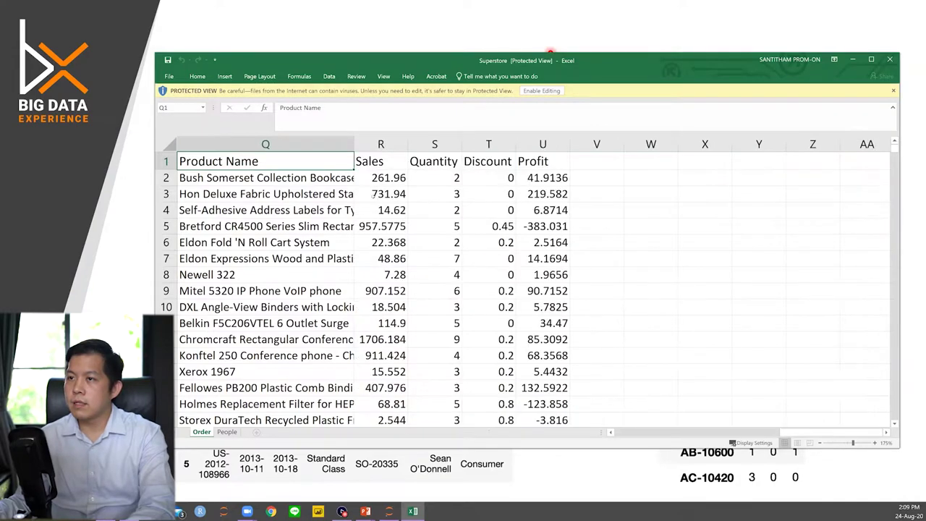
Review the first record's Sales, Quantity, Discount and Profit values, and return to the Sales cell and the Quantity column
left_click(388, 181)
left_click_drag(795, 431, 781, 432)
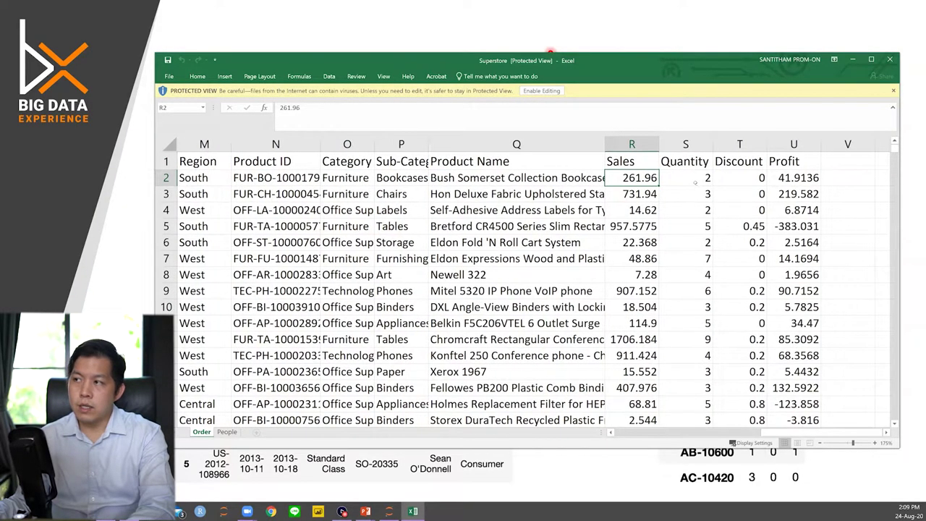
key("Right")
key("Right")
key("Right")
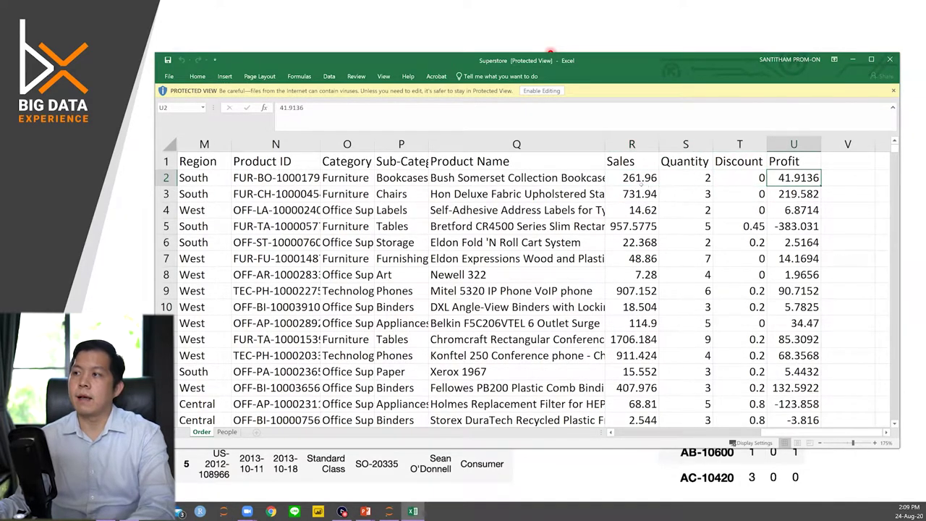
left_click(641, 182)
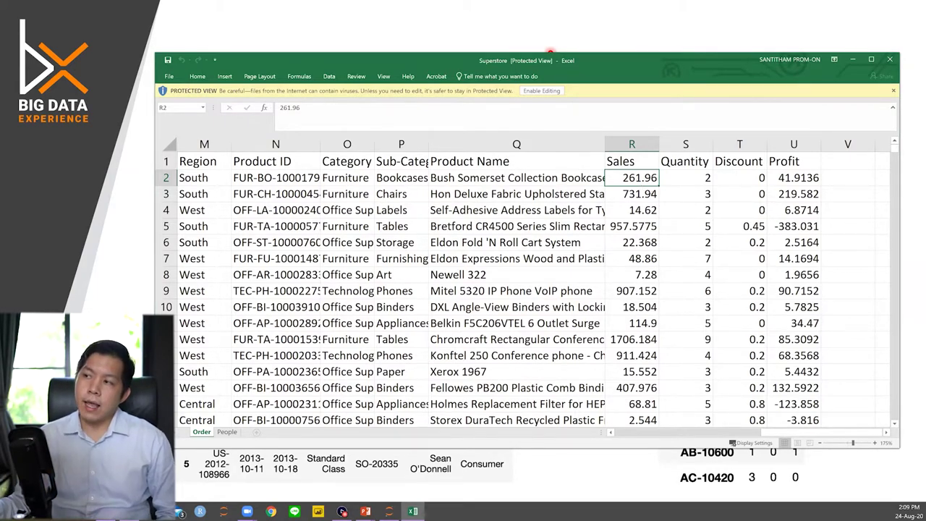
left_click(701, 143)
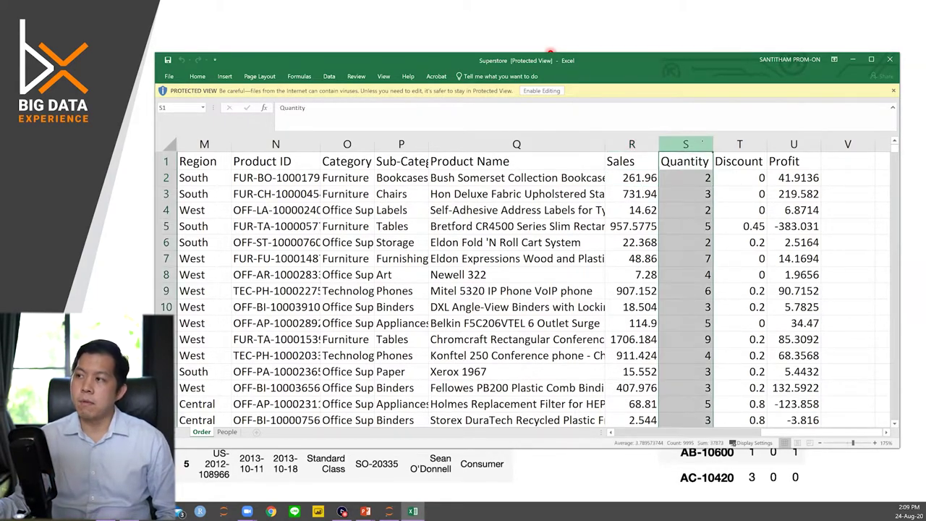
Select the Discount column and look over its values down the sheet, returning to the first rows
left_click(739, 145)
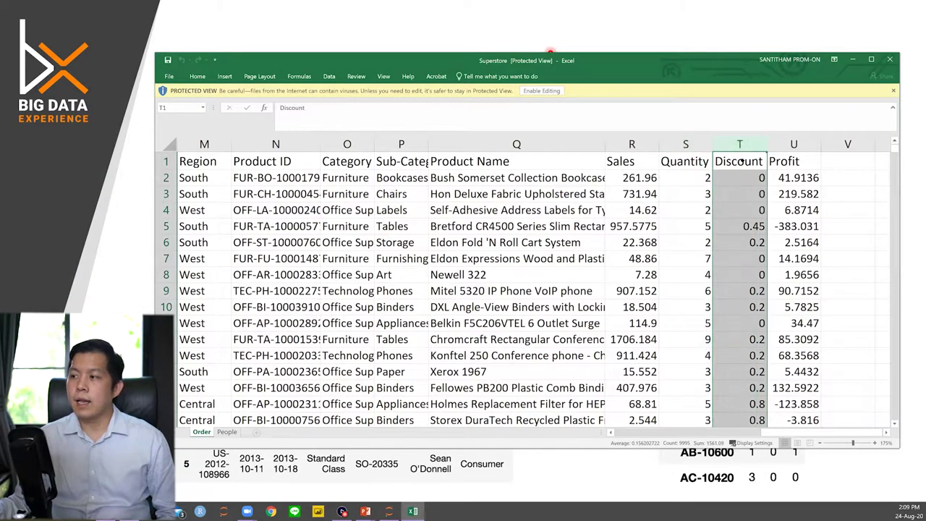
scroll(750, 246, "down", 20)
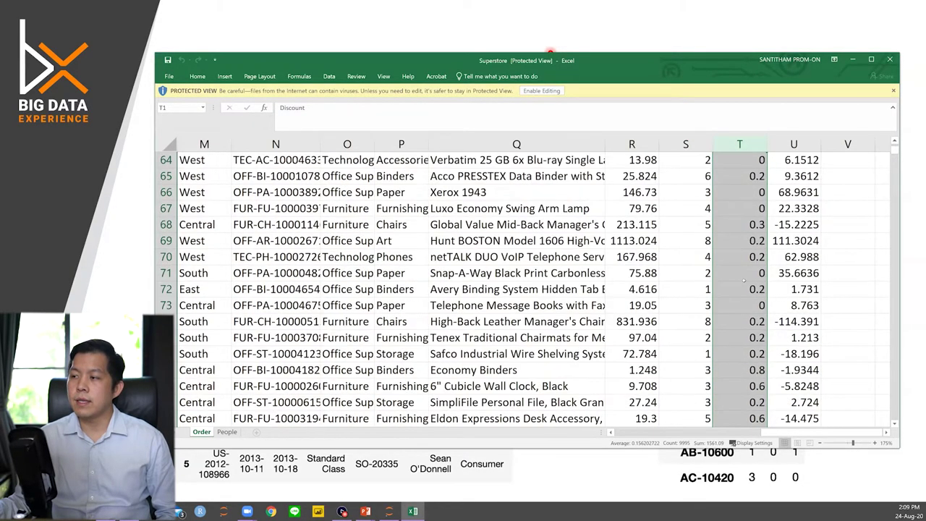
scroll(744, 278, "down", 20)
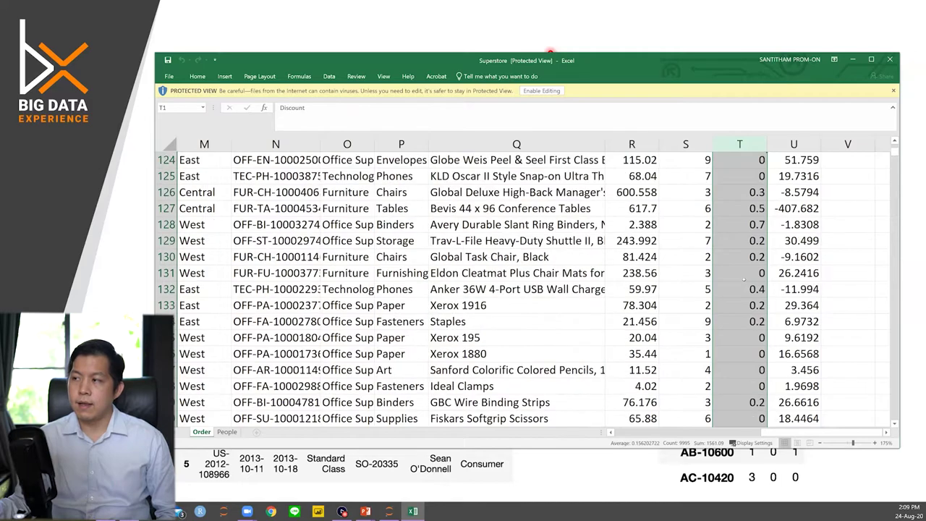
scroll(741, 289, "up", 20)
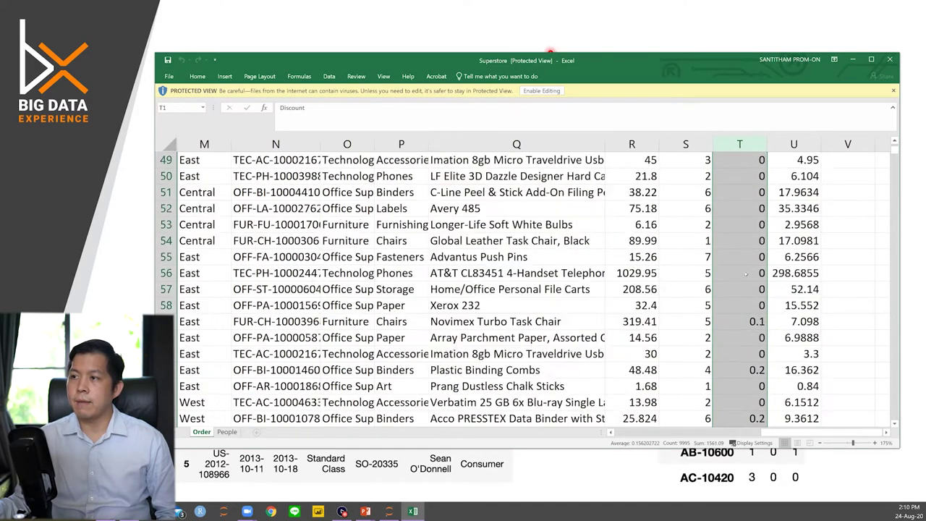
scroll(743, 273, "up", 8)
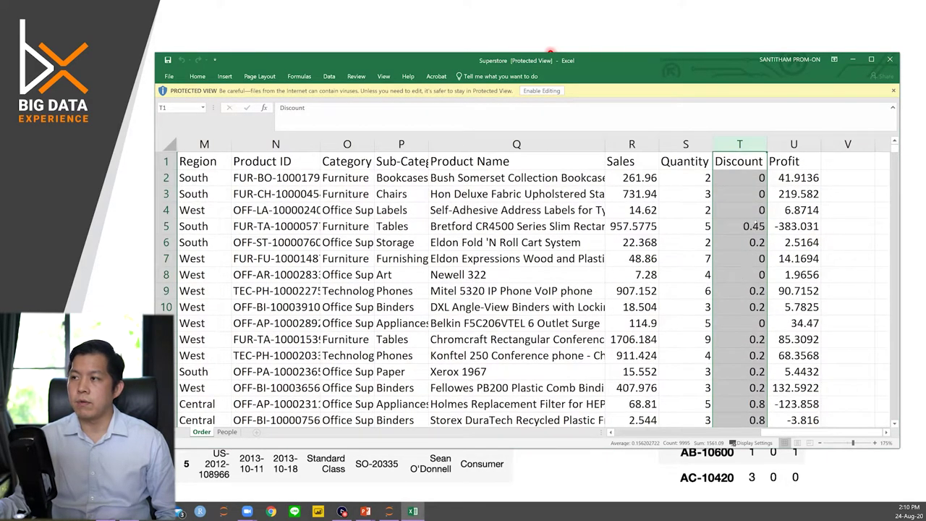
Review the Profit column, compare the Sales to Profit values in rows 5, 7 and 8, and close the Superstore workbook
left_click(793, 143)
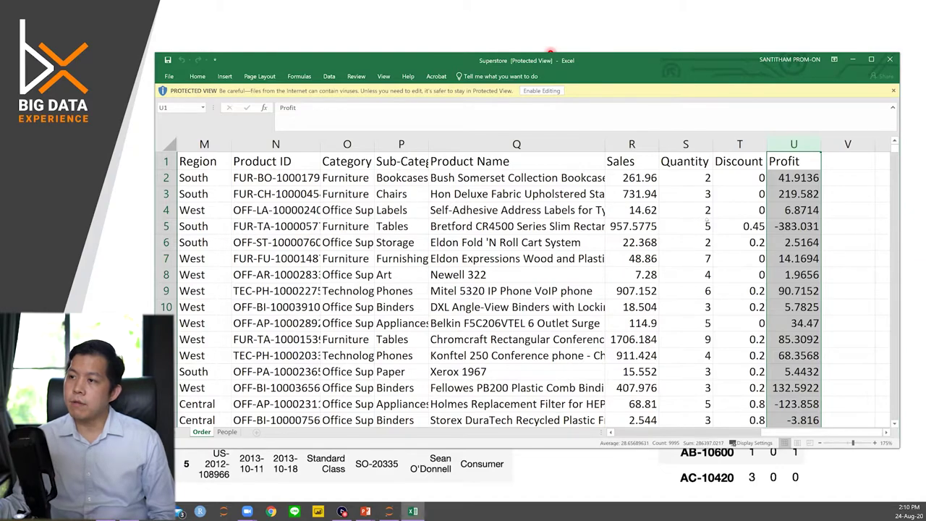
left_click(780, 226)
left_click_drag(769, 227, 633, 230)
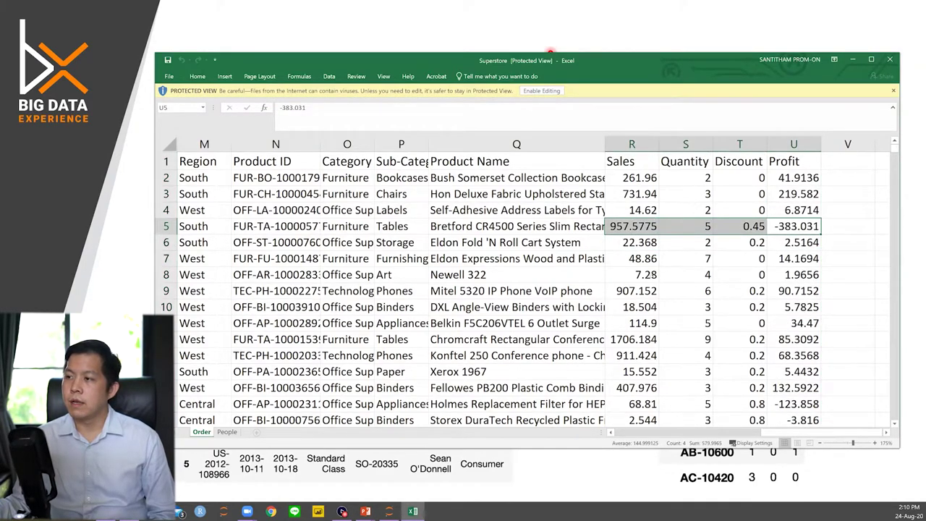
left_click_drag(633, 274, 809, 264)
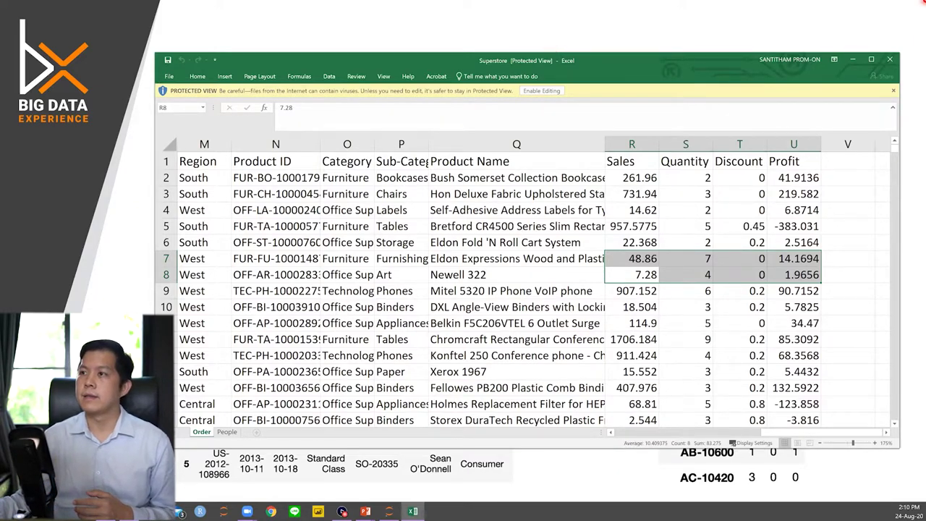
left_click(890, 59)
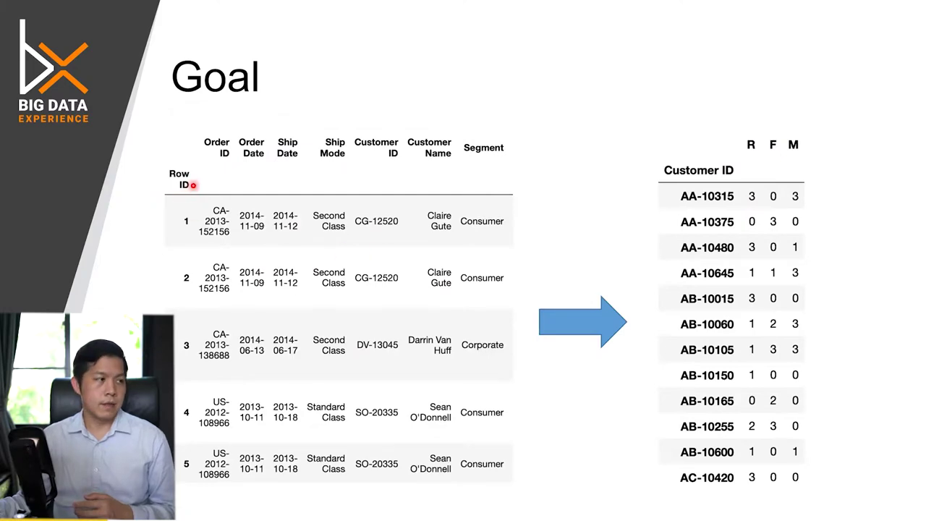
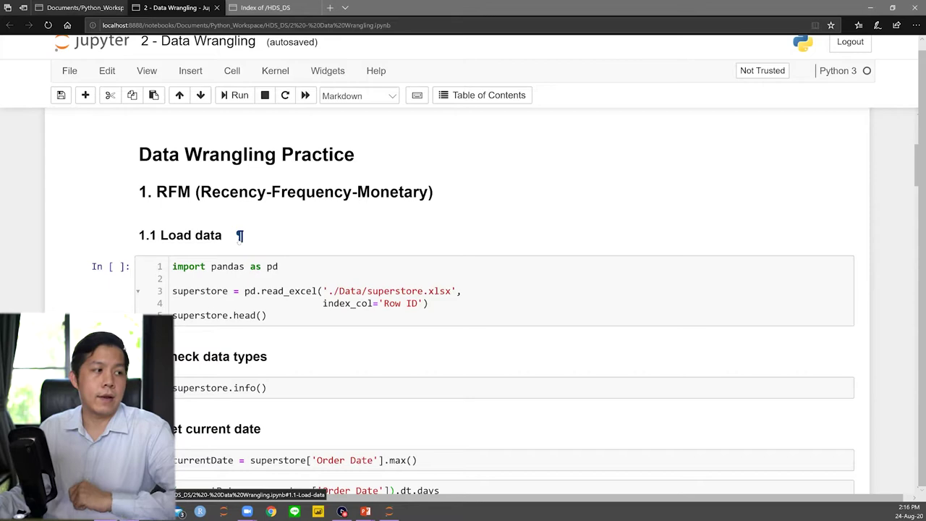
Run the Load data cell of the Data Wrangling notebook in Jupyter and review its pd.read_excel call for superstore.xlsx
left_click(174, 279)
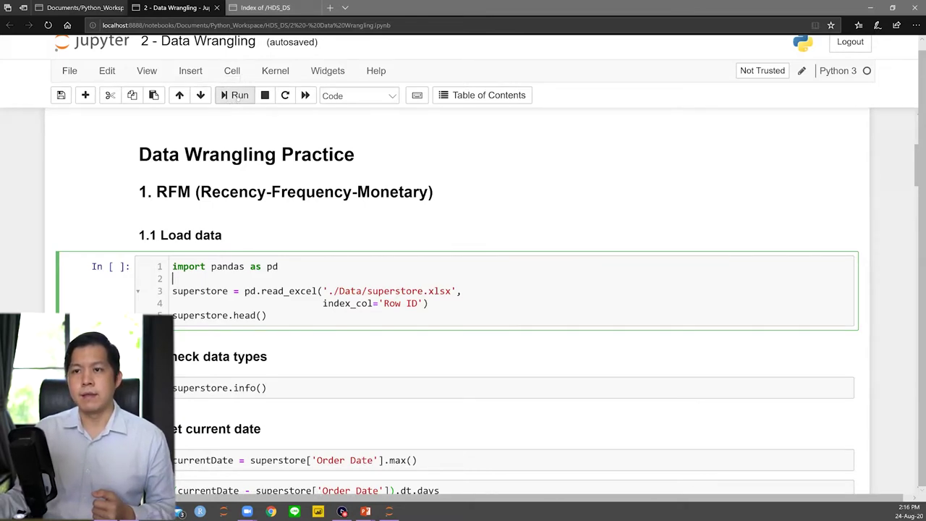
left_click(234, 95)
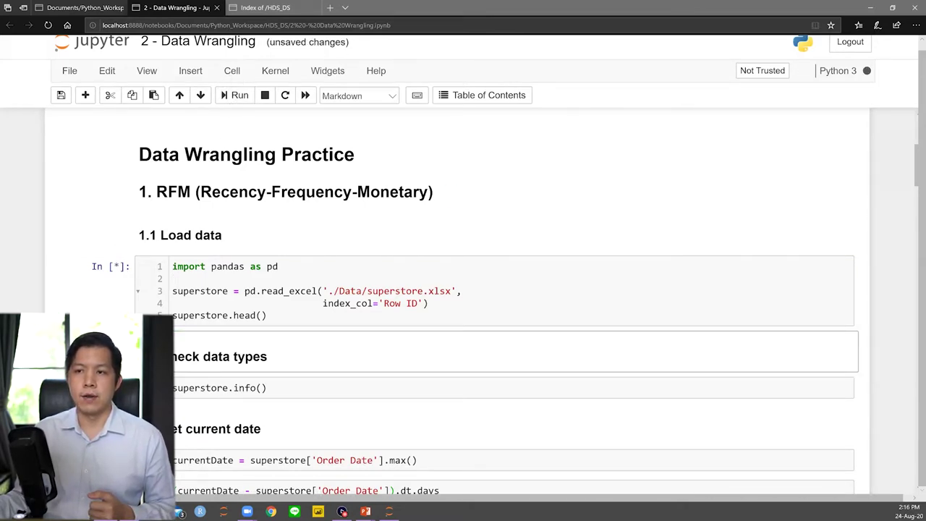
left_click(172, 291)
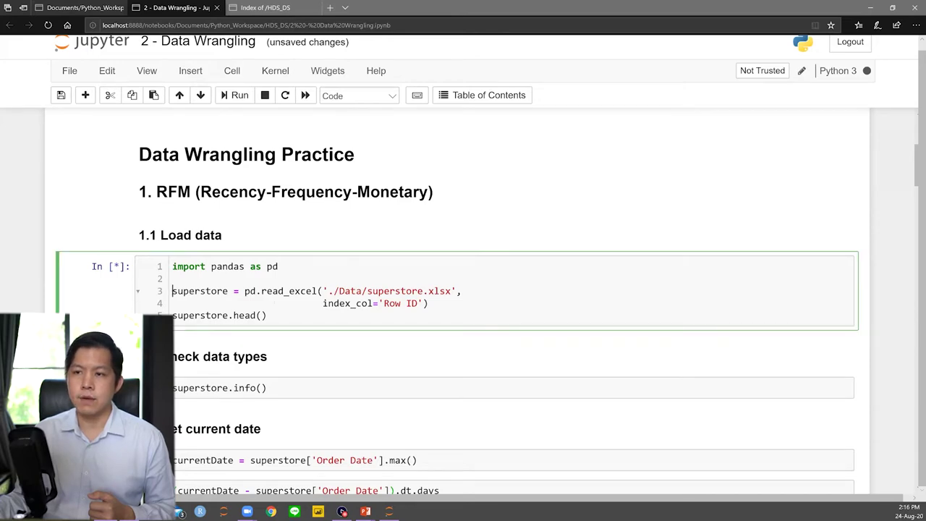
left_click_drag(262, 291, 321, 291)
left_click(321, 291)
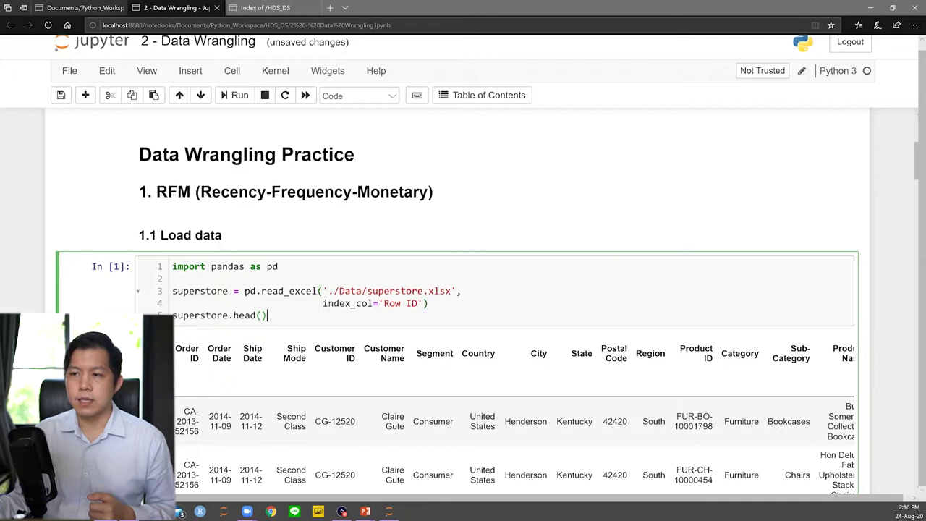
Examine the index_col='Row ID' argument and compare it with the Row ID index in the superstore.head() output
left_click_drag(266, 315, 417, 303)
left_click(418, 303)
left_click_drag(322, 303, 424, 303)
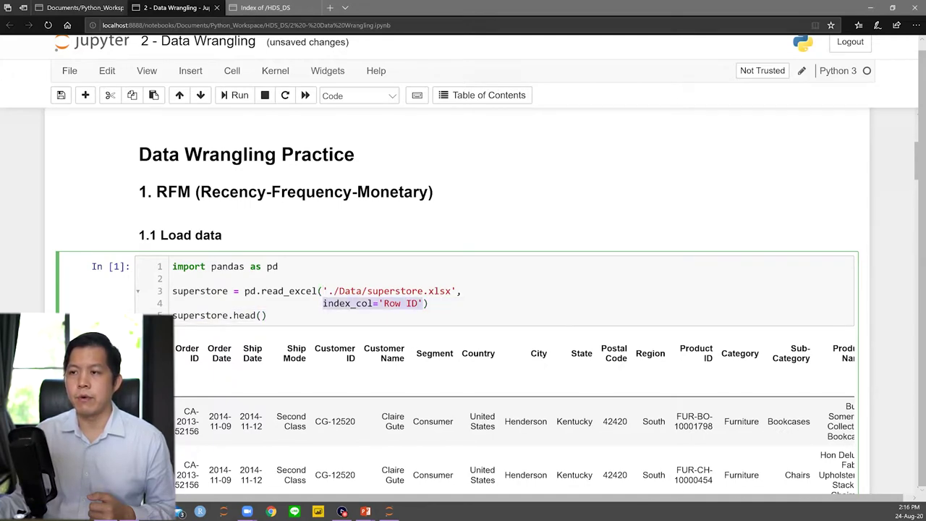
scroll(354, 293, "down", 3)
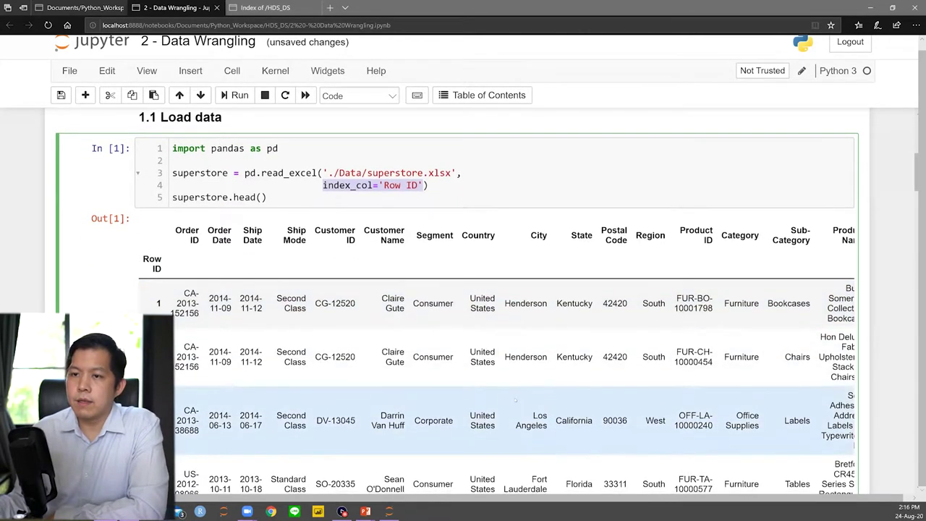
scroll(463, 384, "down", 3)
scroll(464, 384, "up", 1)
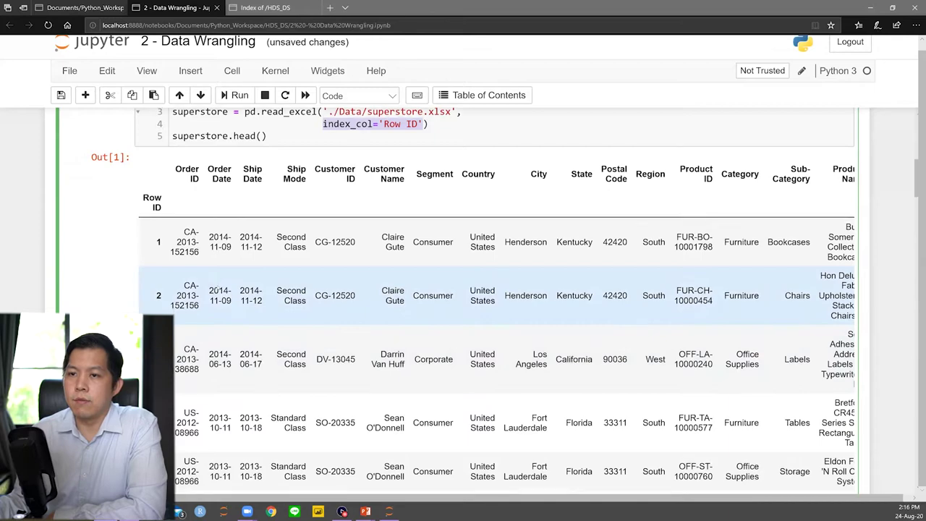
scroll(274, 449, "down", 1)
left_click_drag(274, 448, 336, 452)
scroll(257, 382, "up", 3)
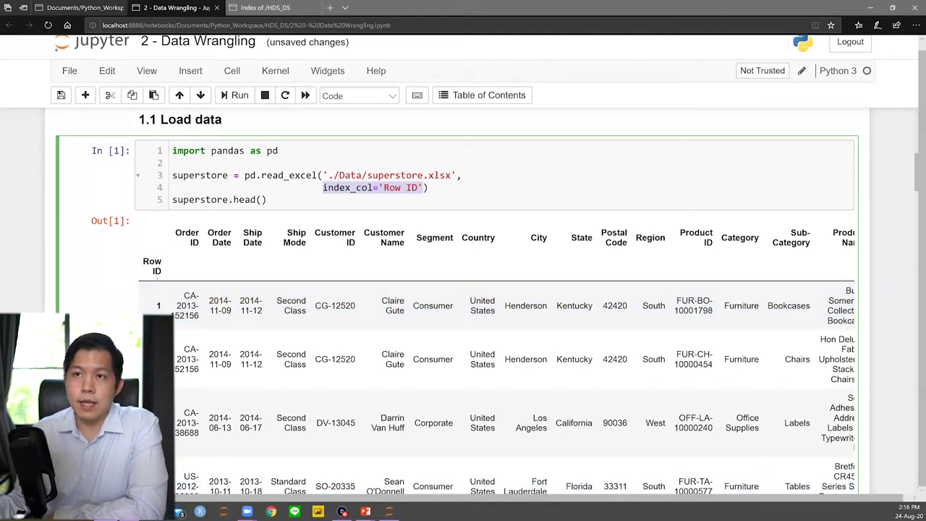
Look over the remaining preview rows and the column headers of the superstore table, starting from Order Date
scroll(93, 224, "down", 5)
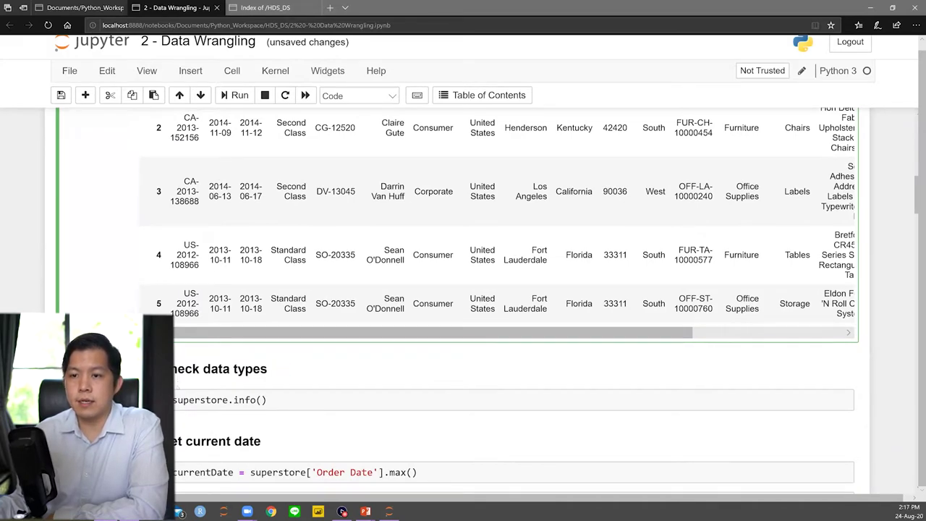
key("Down")
key("Down")
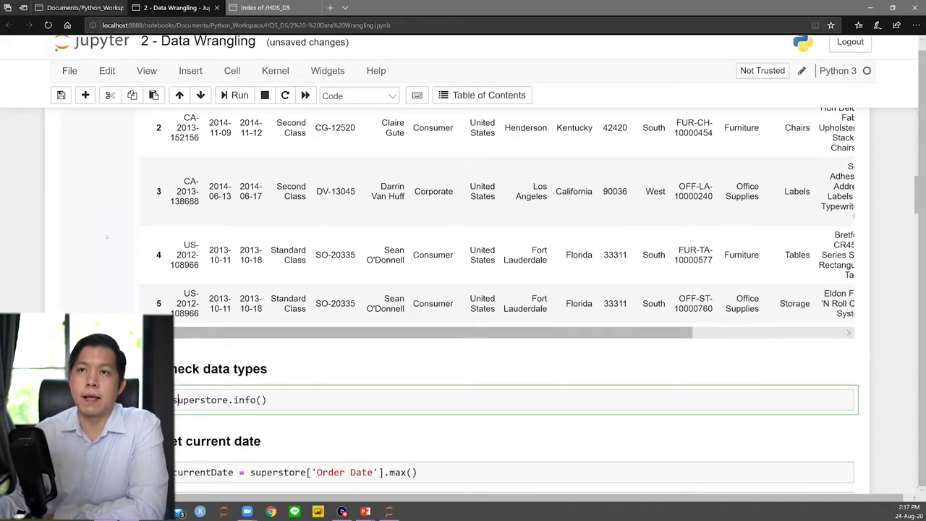
scroll(106, 237, "up", 2)
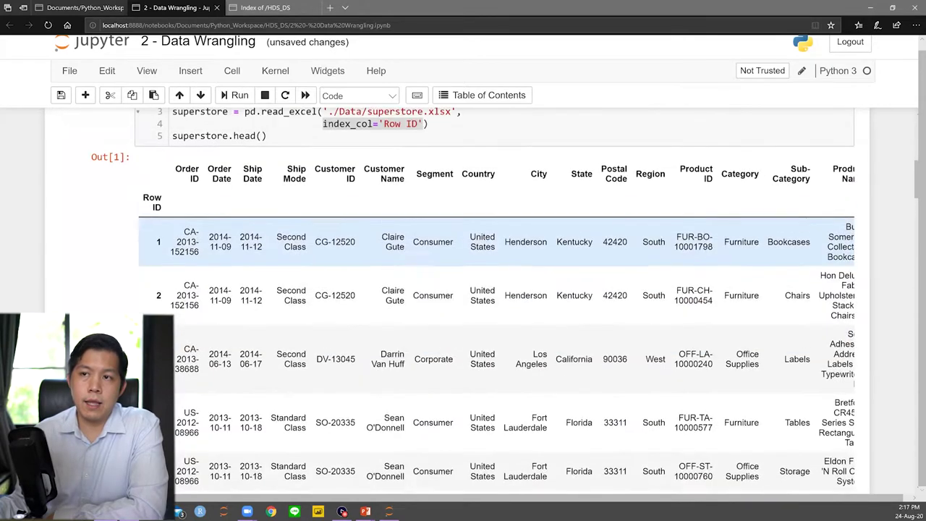
scroll(107, 236, "up", 1)
scroll(463, 289, "down", 1)
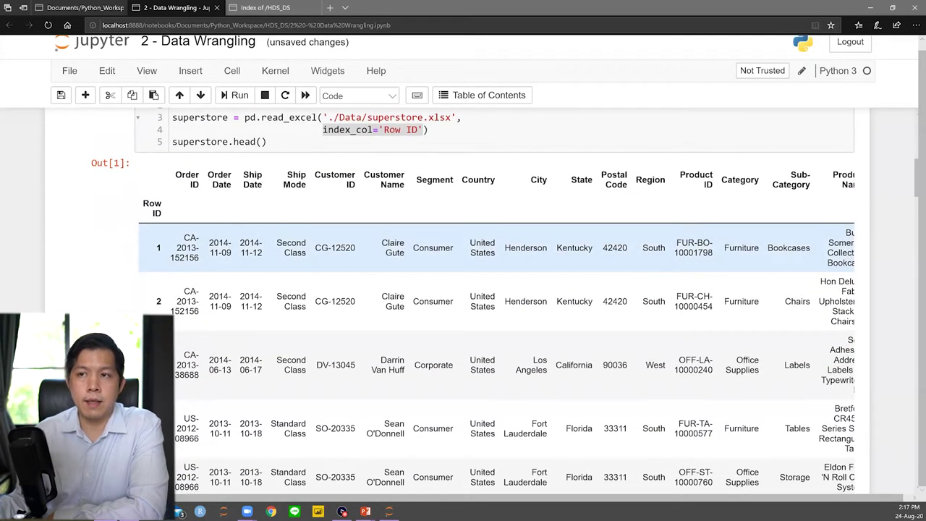
left_click_drag(209, 175, 264, 203)
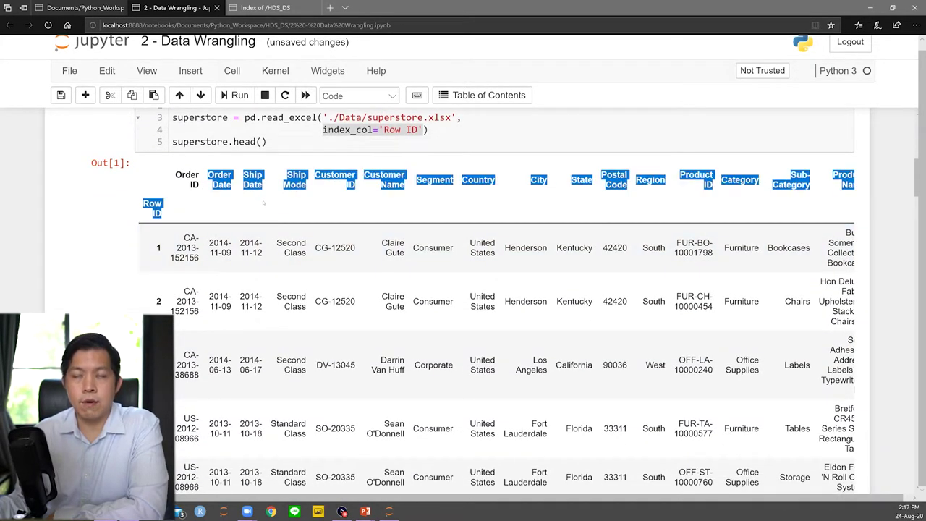
left_click(264, 203)
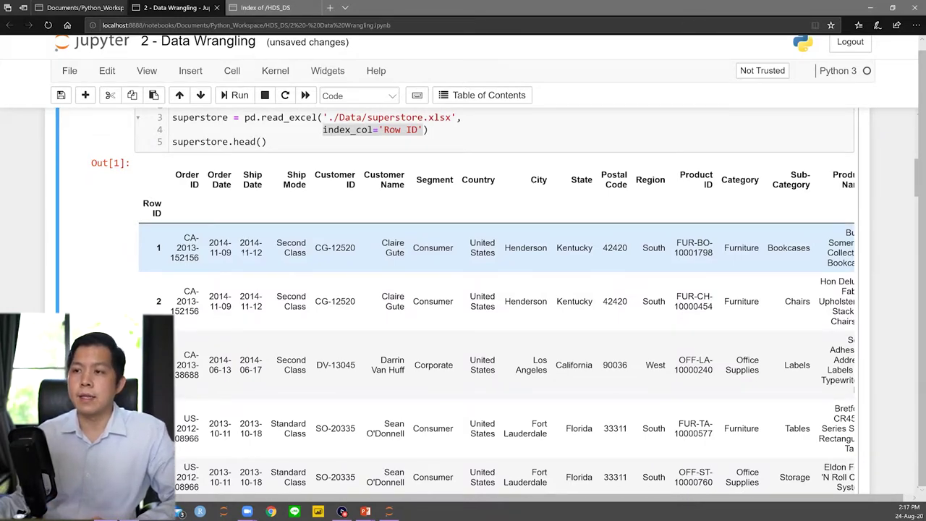
Run the superstore.info() cell under Check data types to list each column's data type
scroll(224, 250, "down", 4)
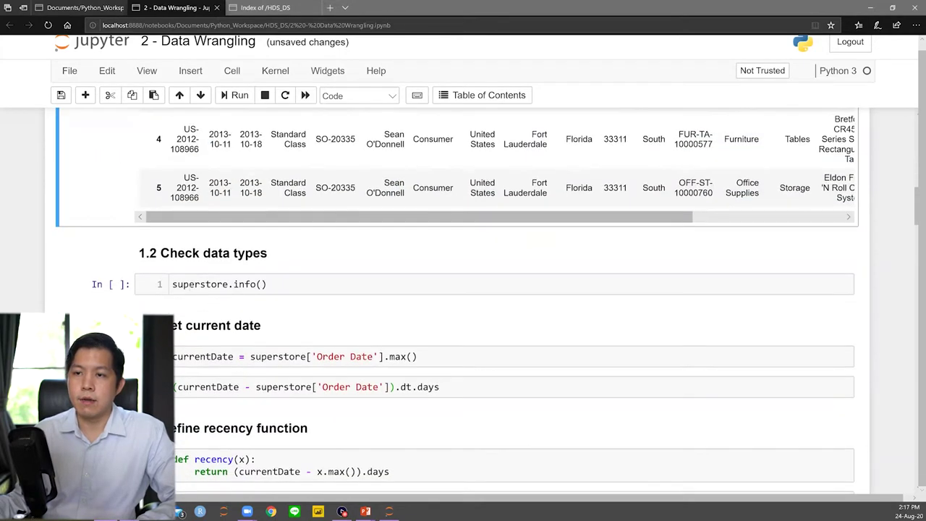
left_click(188, 304)
scroll(178, 246, "down", 1)
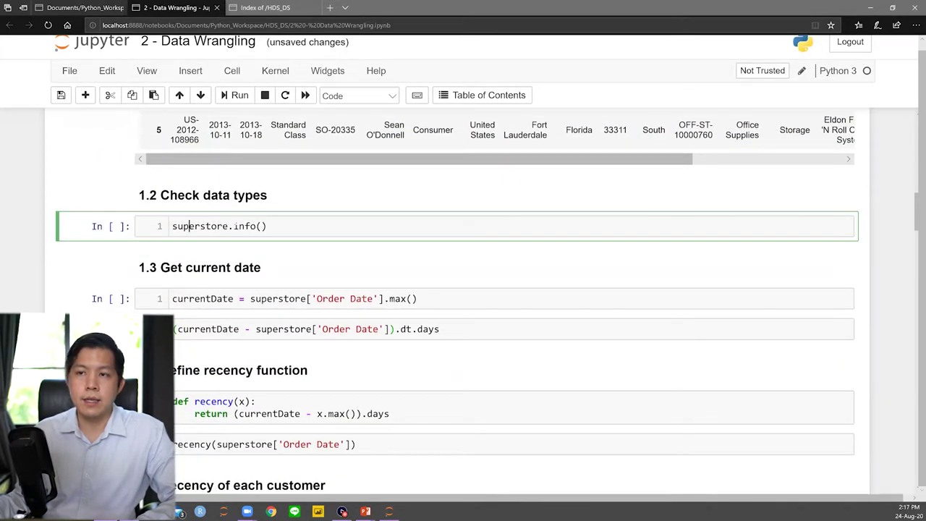
key("shift+Return")
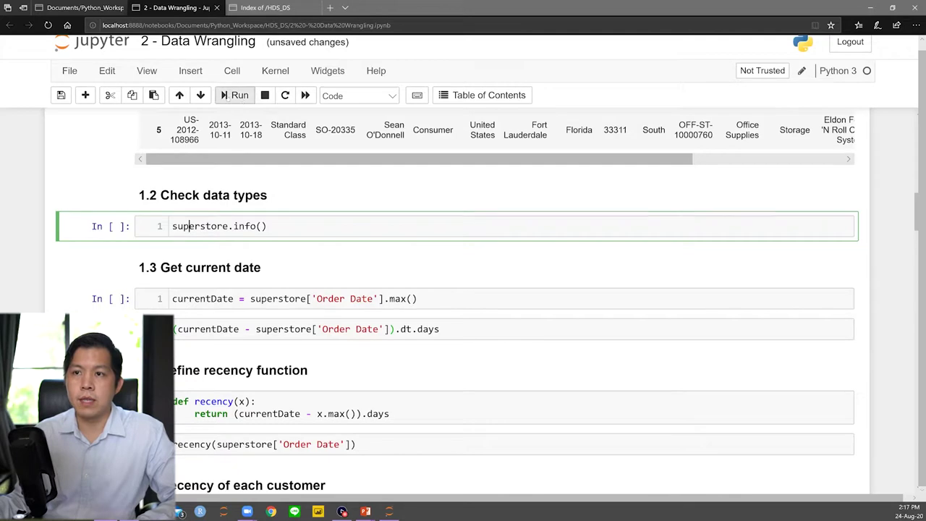
scroll(188, 178, "down", 1)
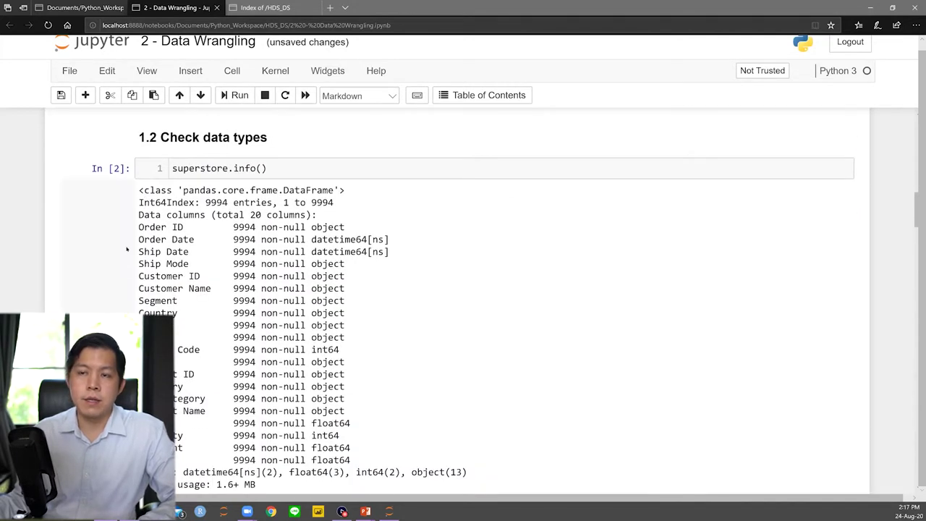
Examine the data types of Order Date, Ship Date, Order ID and the columns from Ship Mode to State
mouse_move(138, 240)
left_mouse_down()
mouse_move(170, 252)
mouse_move(391, 252)
mouse_move(138, 239)
left_mouse_up()
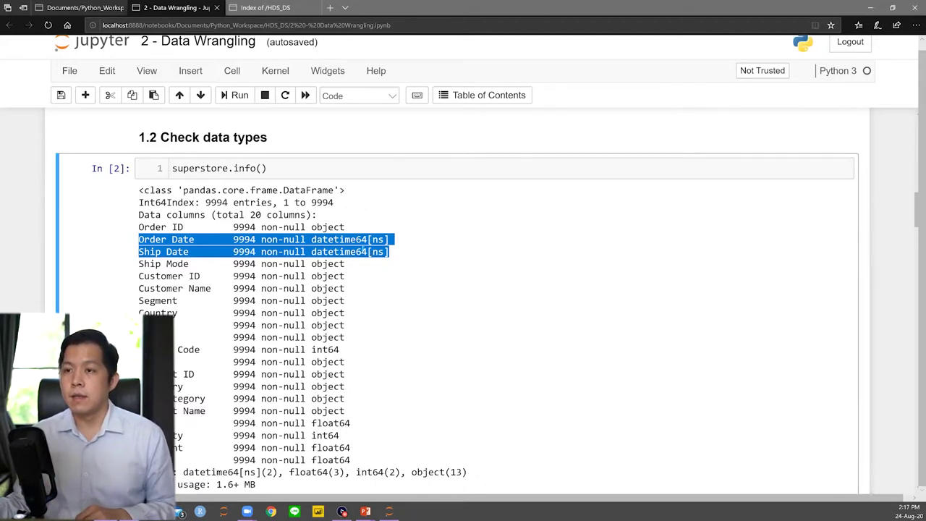
double_click(328, 227)
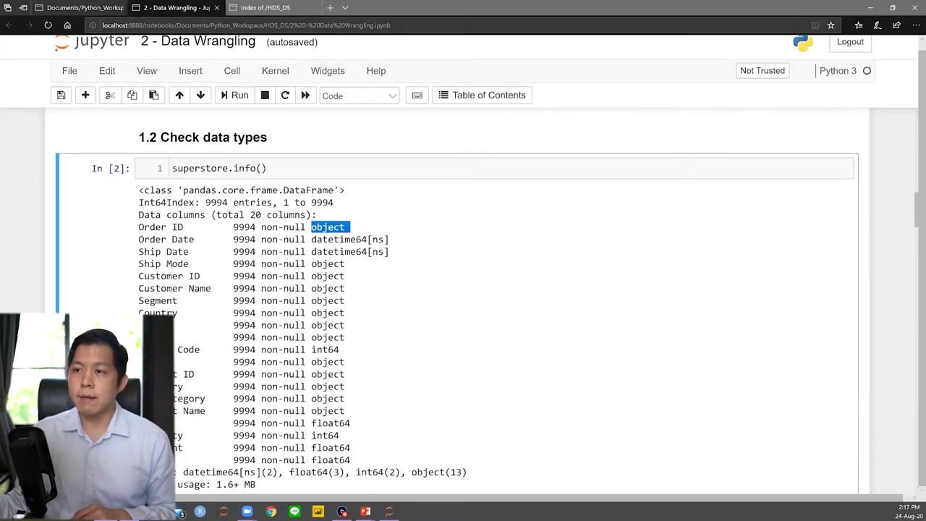
left_click_drag(311, 263, 345, 337)
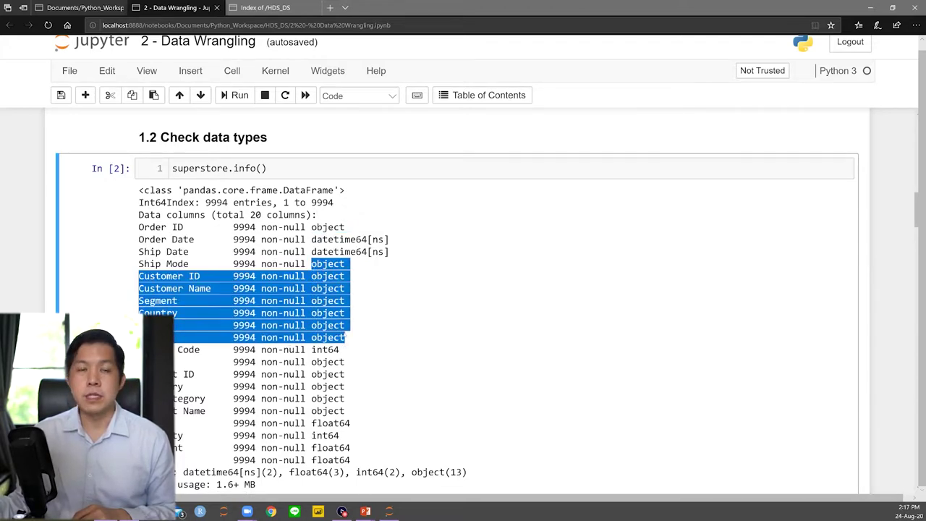
left_click(346, 337)
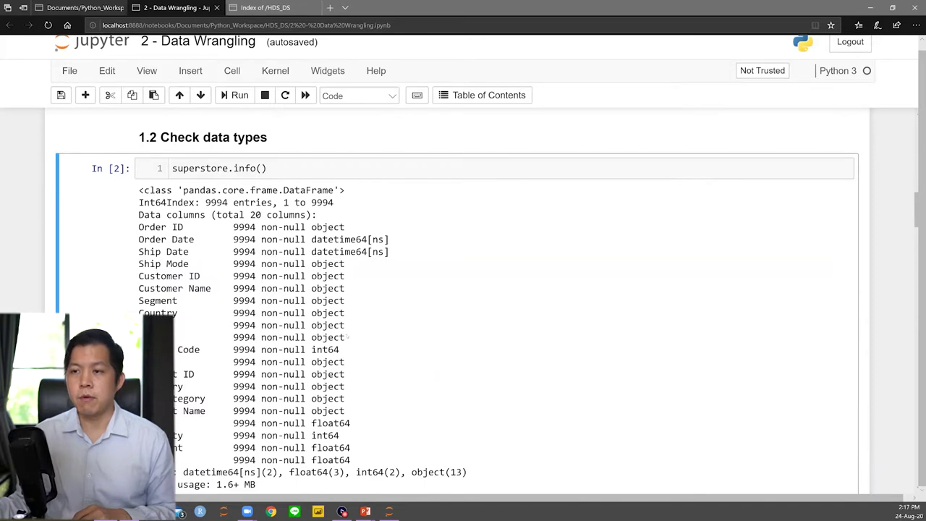
left_click_drag(348, 338, 312, 265)
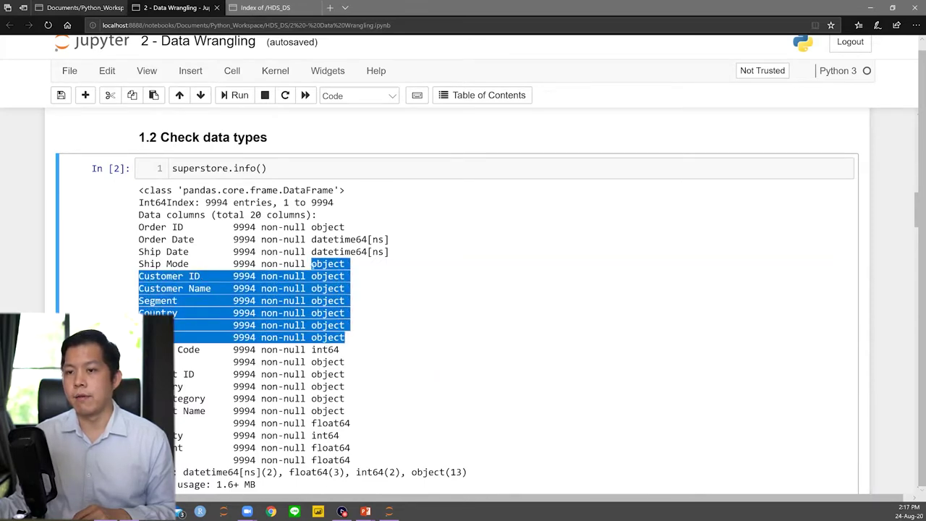
left_click(312, 265)
Check the data type of the Postal Code column in the info output
scroll(312, 264, "down", 1)
double_click(322, 293)
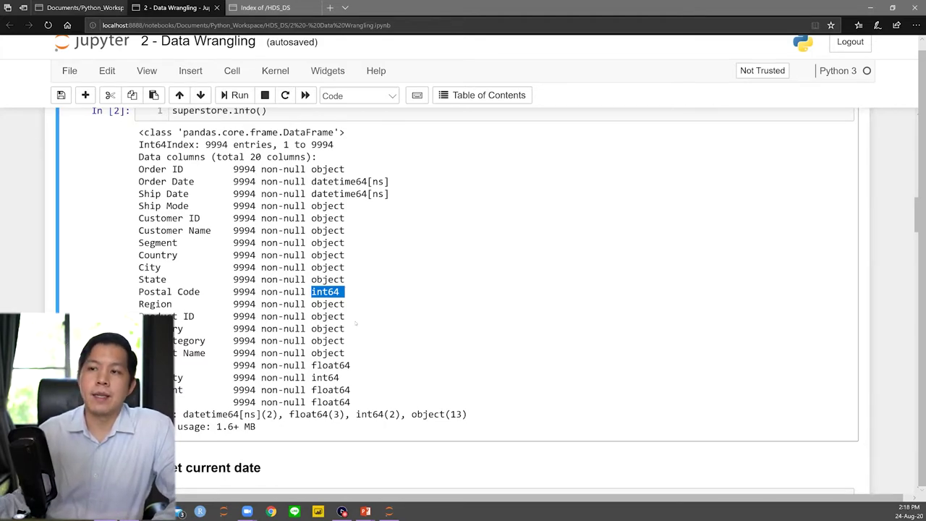
left_click_drag(340, 291, 137, 292)
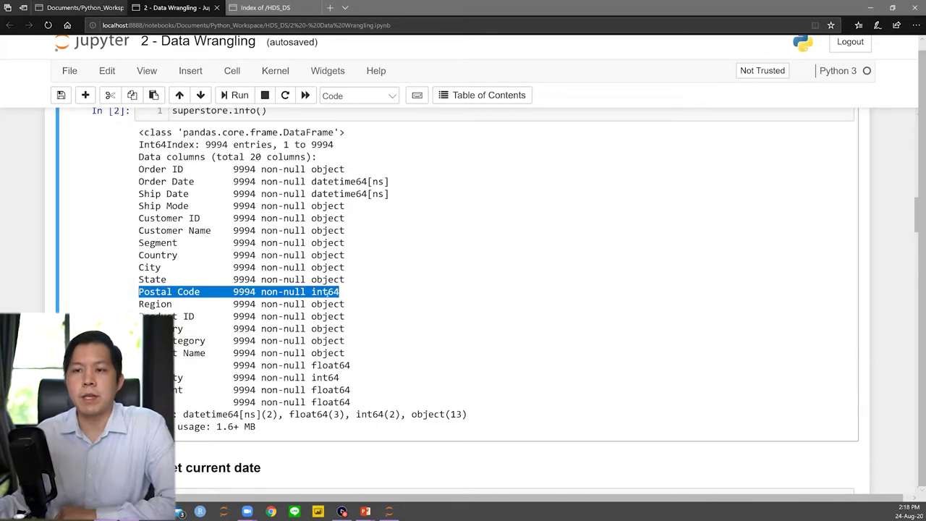
Examine the data types of the Sales, Quantity, Discount and Profit columns in the info output
scroll(137, 292, "down", 1)
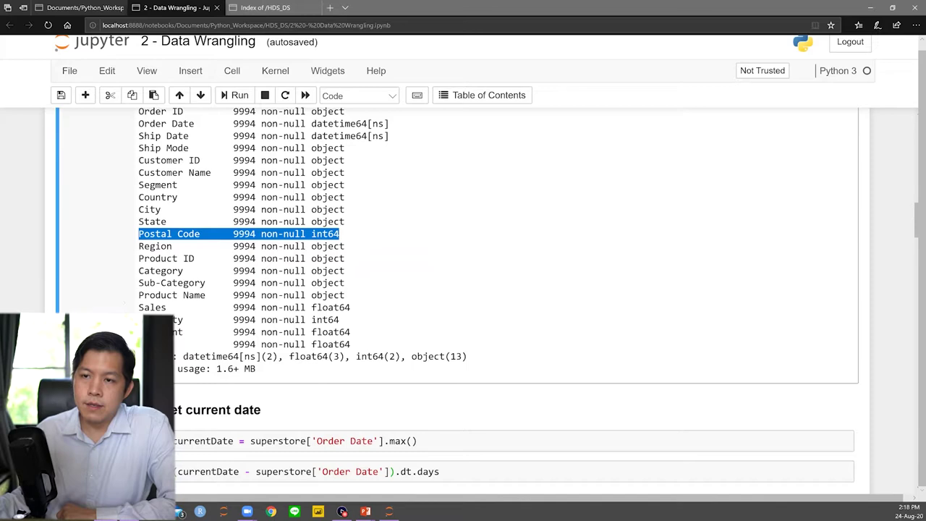
left_click(138, 233)
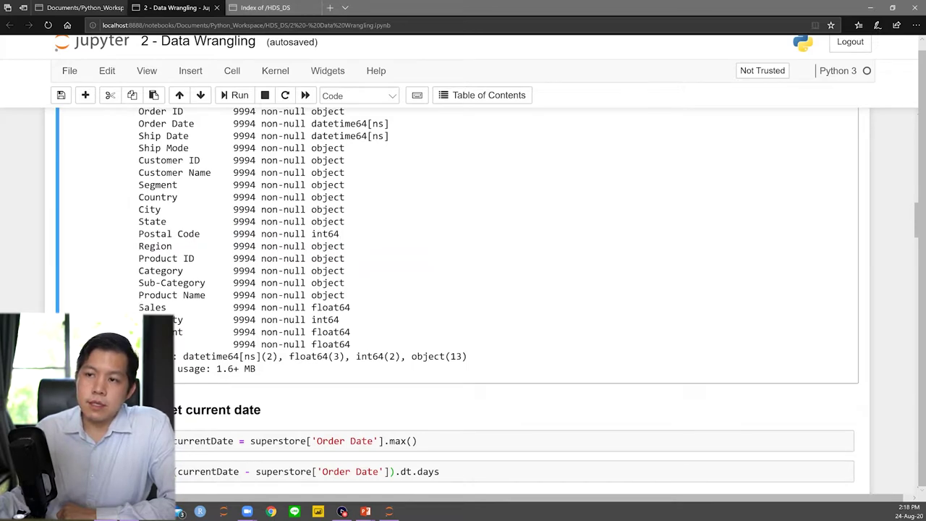
left_click_drag(138, 308, 350, 344)
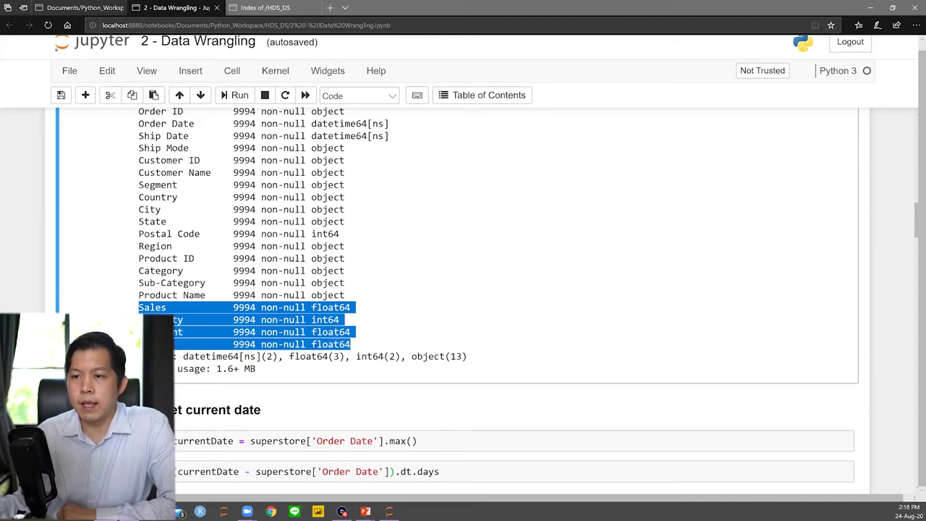
scroll(302, 307, "up", 3)
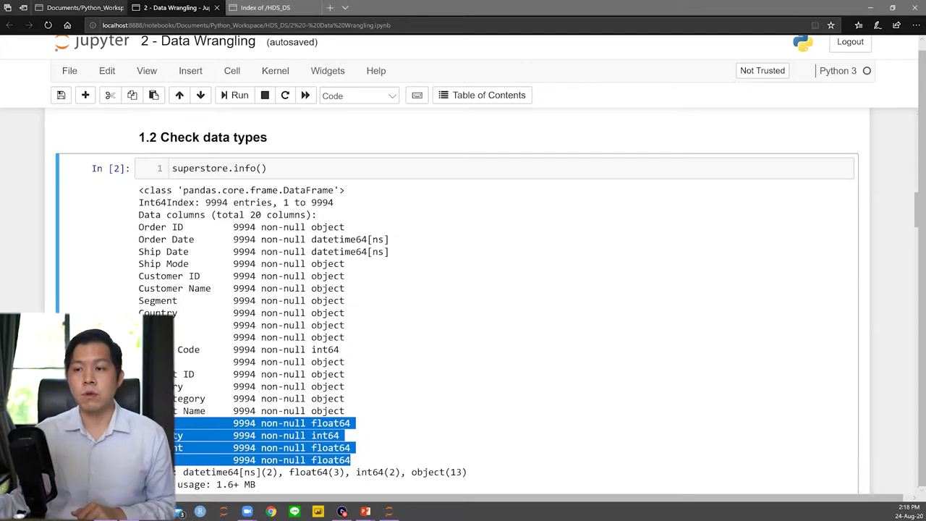
scroll(498, 268, "down", 3)
left_click(311, 344)
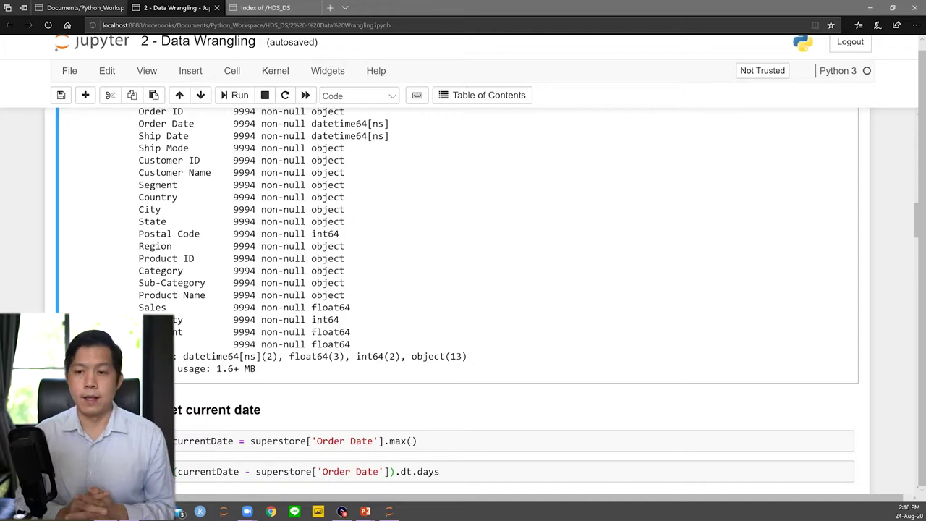
Review the Get current date code that assigns the maximum superstore Order Date to currentDate
scroll(463, 289, "down", 3)
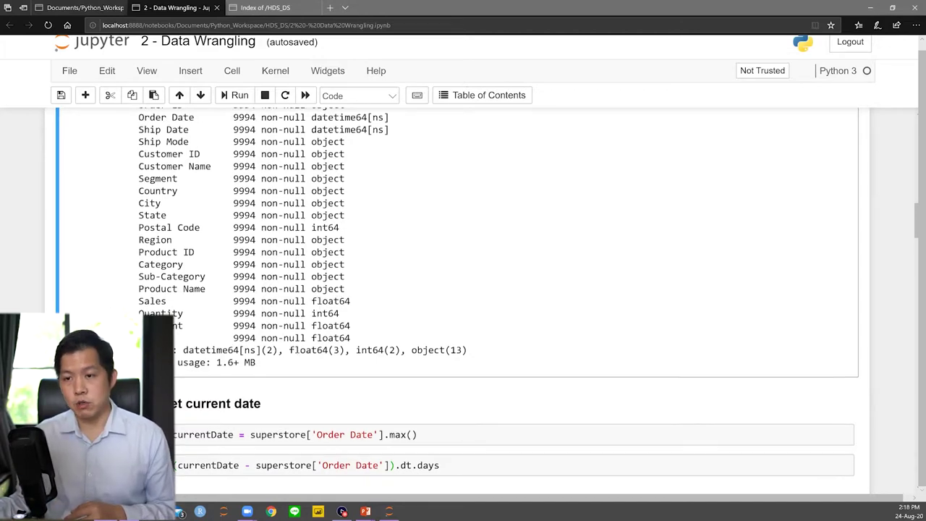
left_click(212, 325)
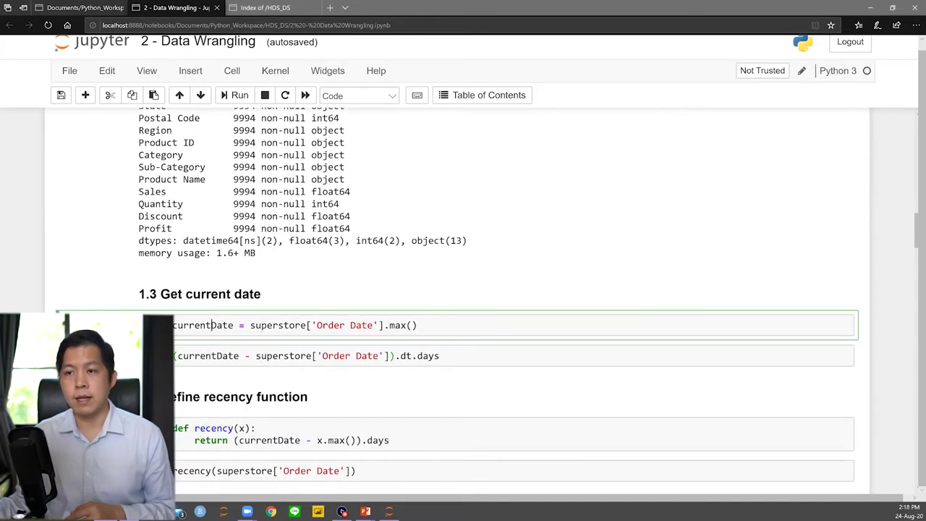
left_click_drag(251, 325, 418, 325)
left_click(418, 324)
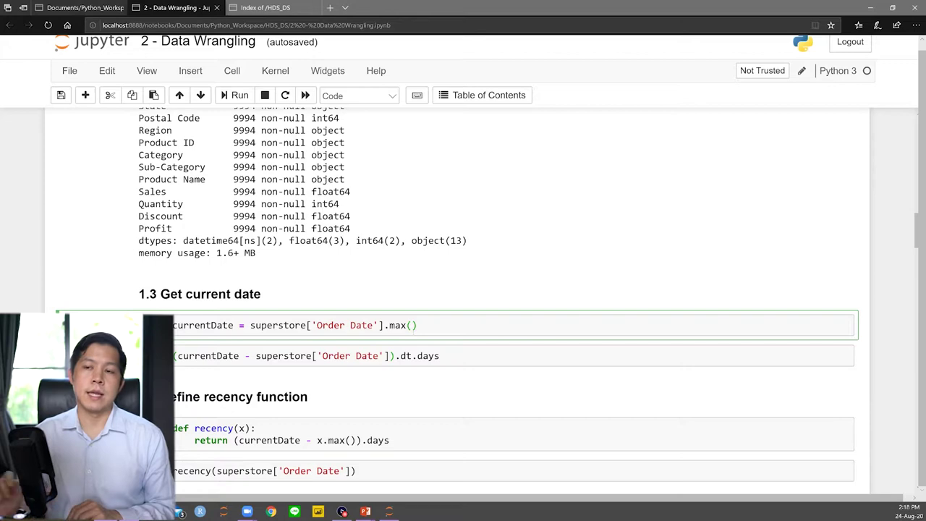
Insert a code cell above the currentDate assignment and enter import datetime in it
key("Escape")
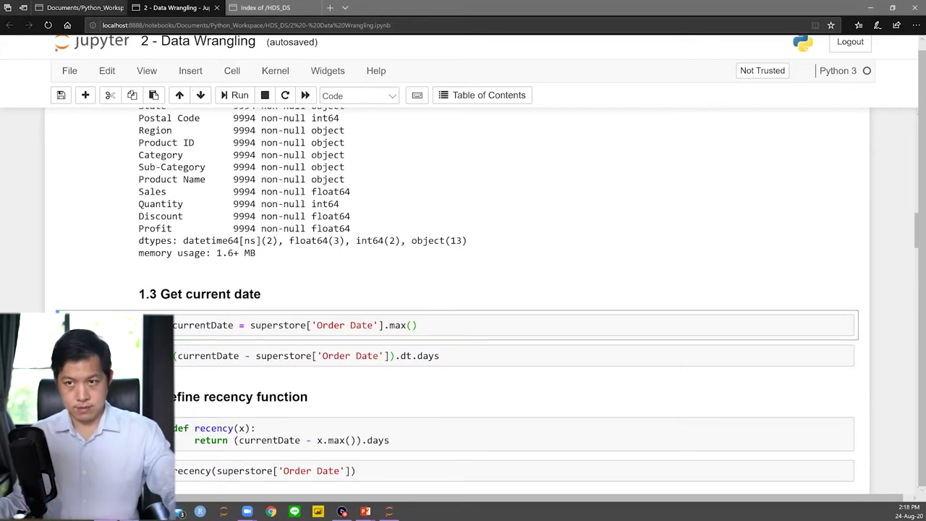
key("a")
key("Return")
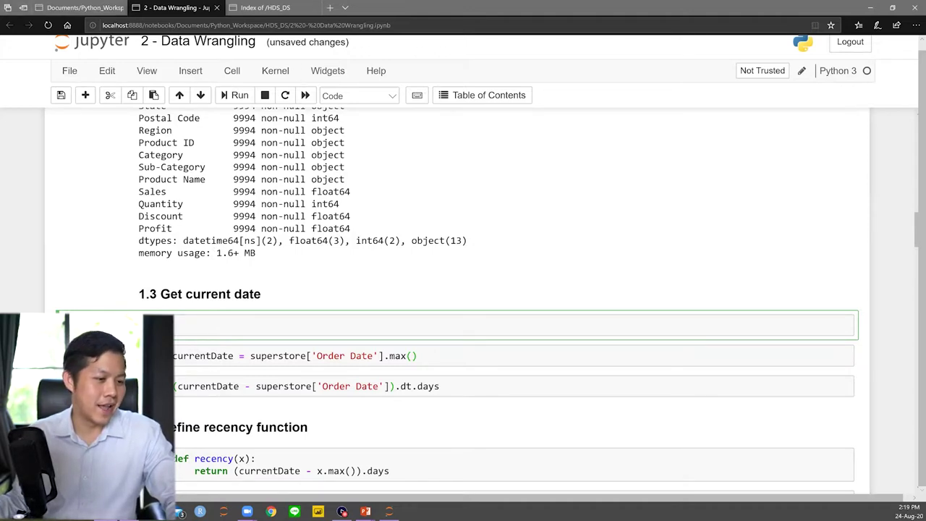
key("Escape")
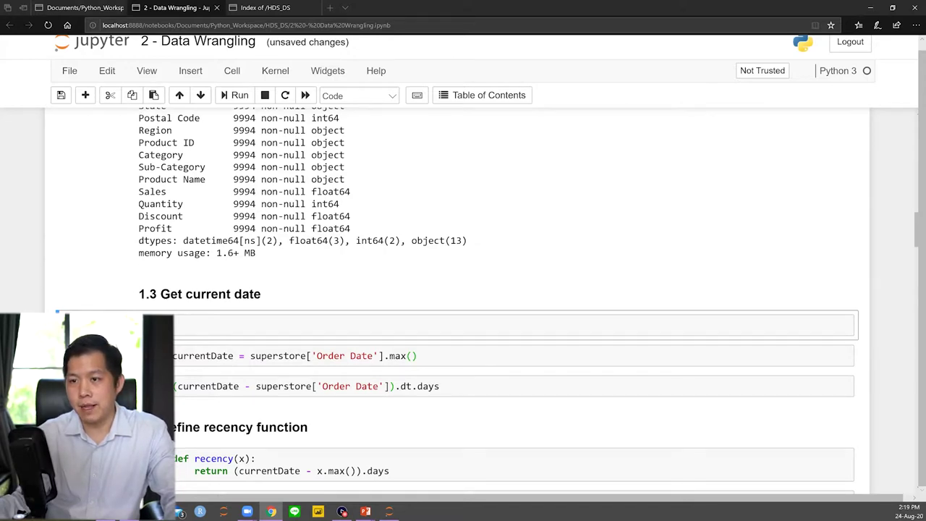
key("Return")
type("import ")
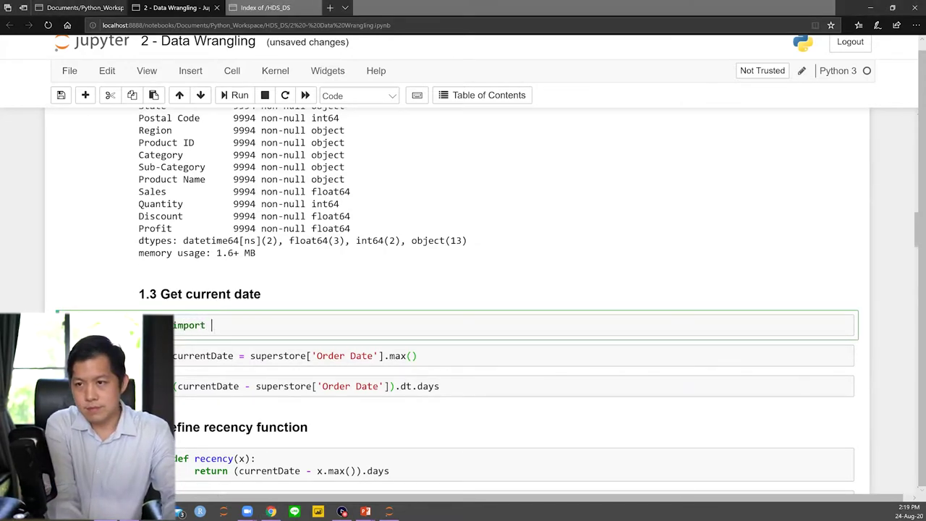
type("datetime")
key("BackSpace")
key("BackSpace")
key("BackSpace")
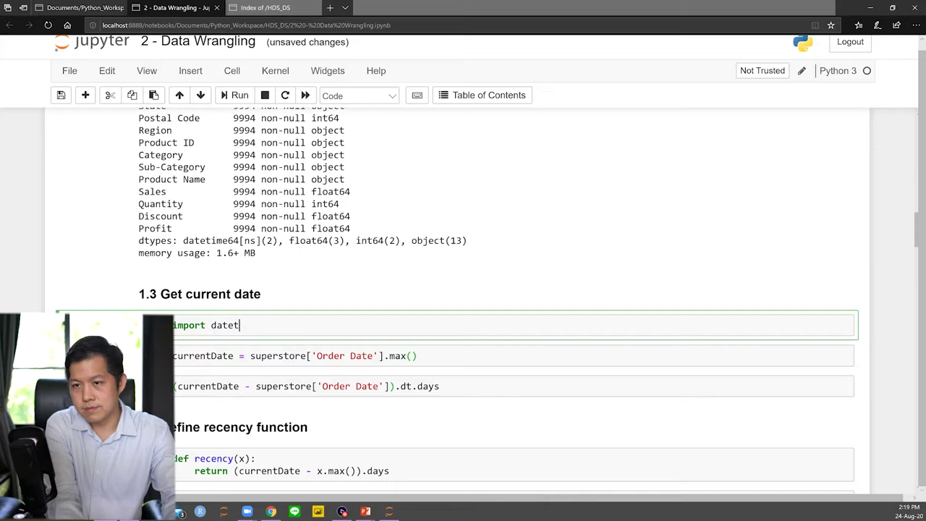
type("ime")
Add datetime.datetime.now() as the second line of the import datetime cell and run the cell
key("Return")
type("datetm")
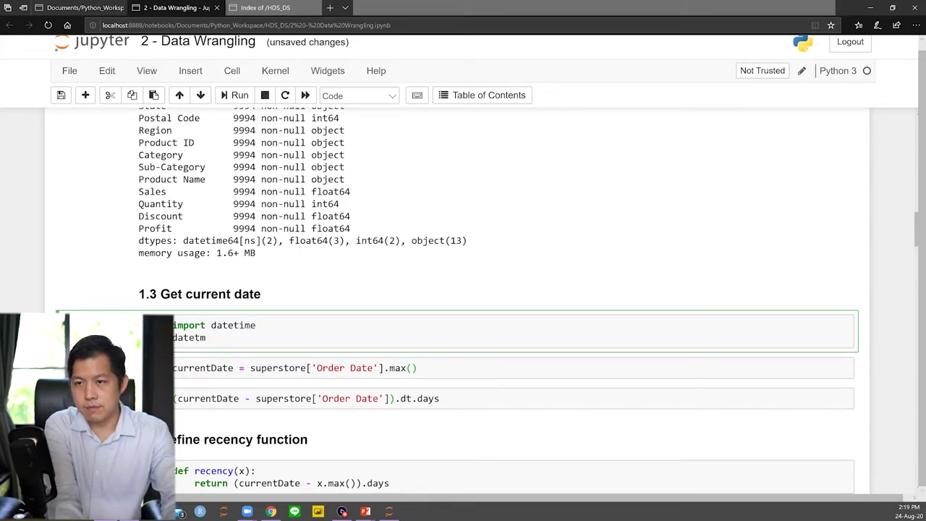
key("BackSpace")
type("ime.datet")
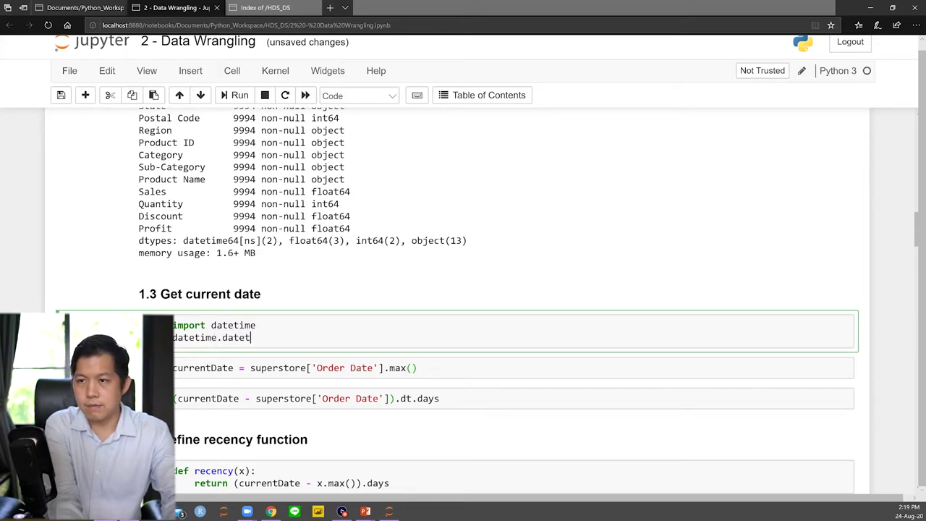
key("Tab")
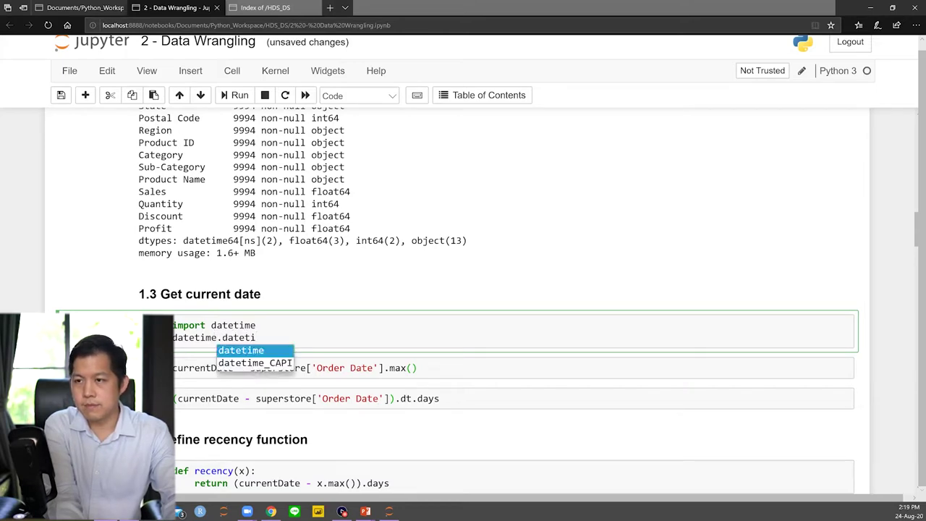
key("Return")
type(".nop")
key("BackSpace")
type("w()")
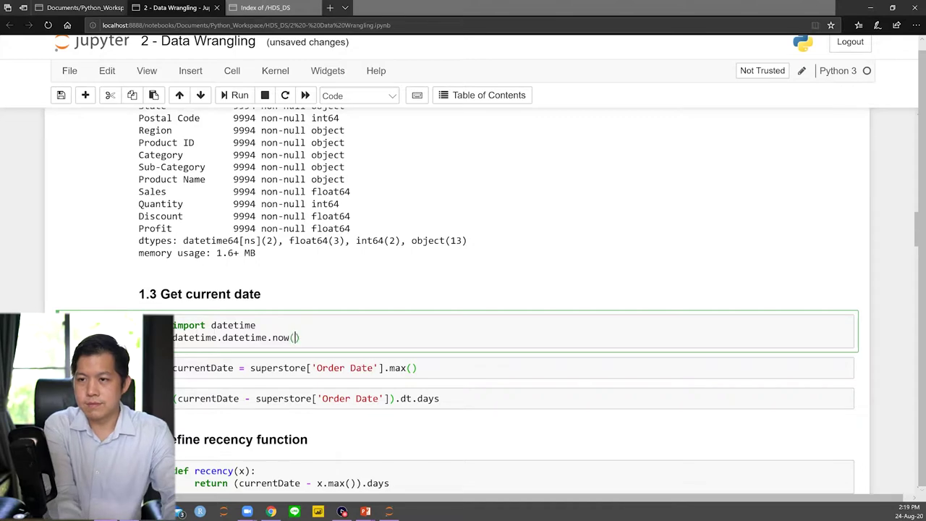
key("shift+Return")
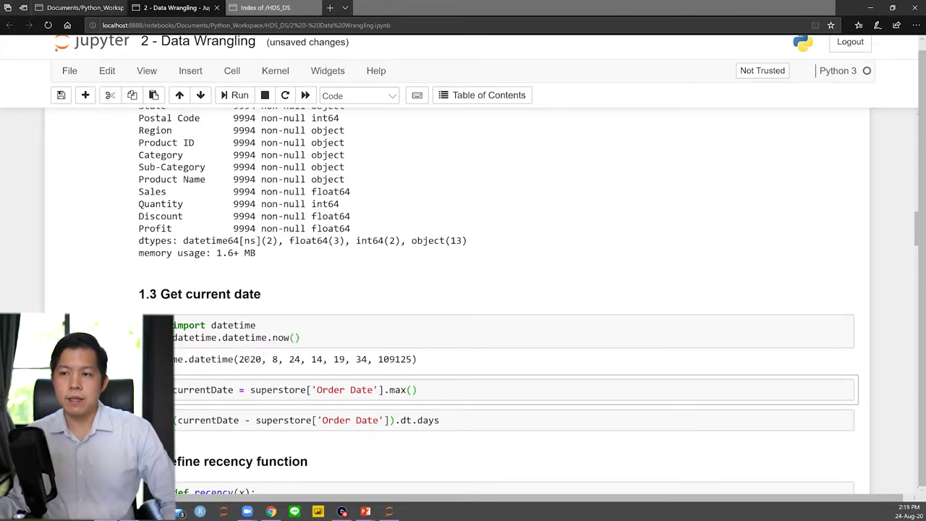
Examine the date and time parts in the datetime.now() output
left_click_drag(239, 359, 369, 359)
left_click(369, 359)
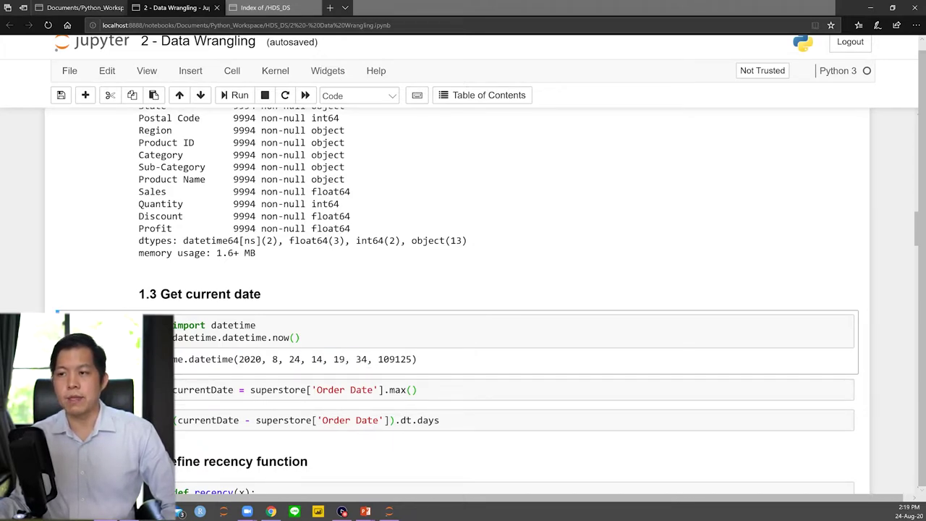
left_click_drag(377, 359, 411, 360)
left_click(299, 350)
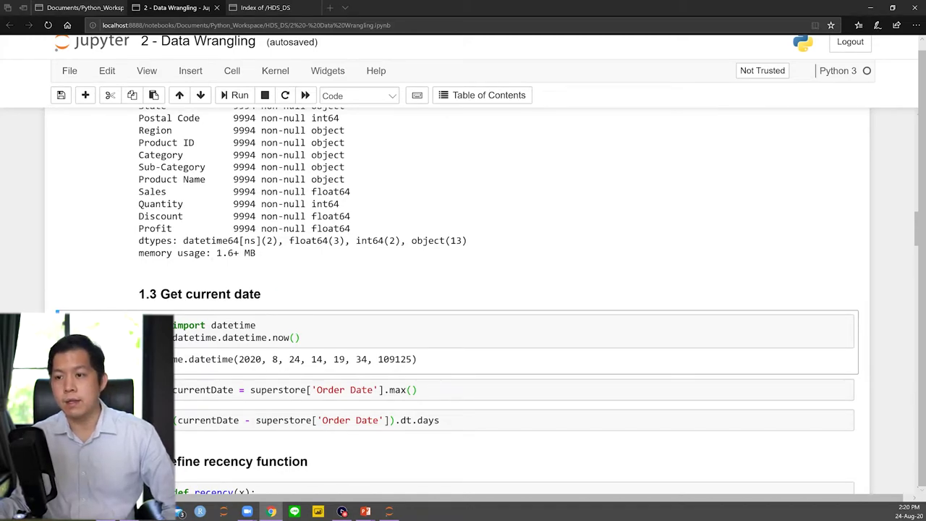
left_click(314, 340)
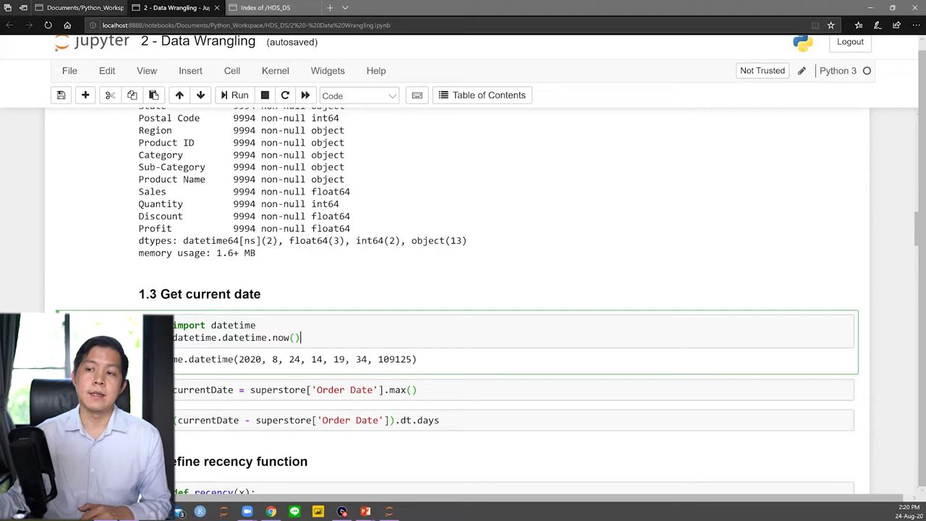
Run the cell that sets currentDate to the latest Order Date in superstore
left_click(188, 390)
scroll(188, 390, "down", 2)
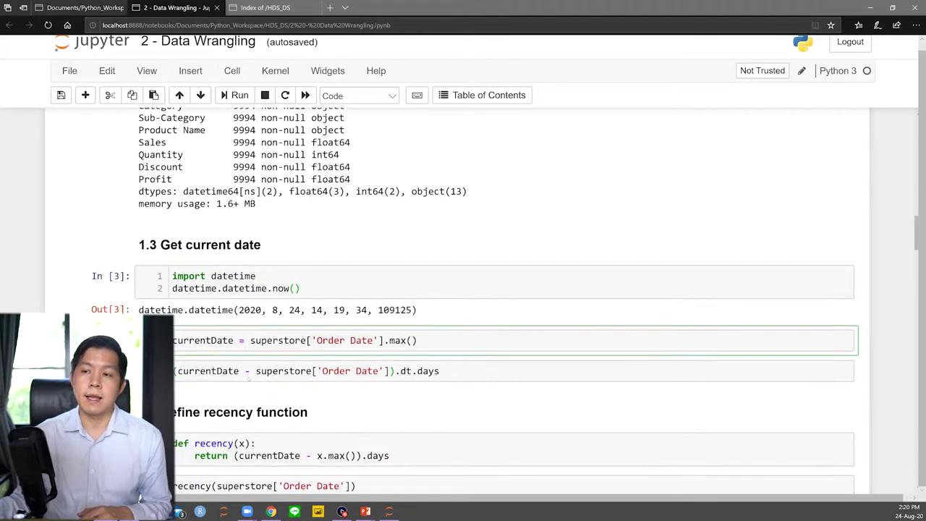
left_click(233, 95)
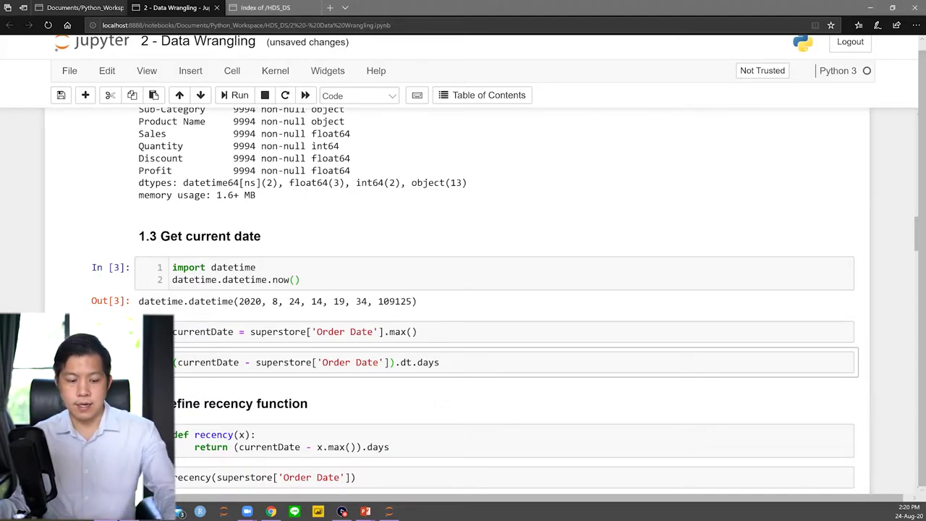
Insert a code cell directly after the currentDate assignment, enter currentDate in it and run it
key("a")
key("Return")
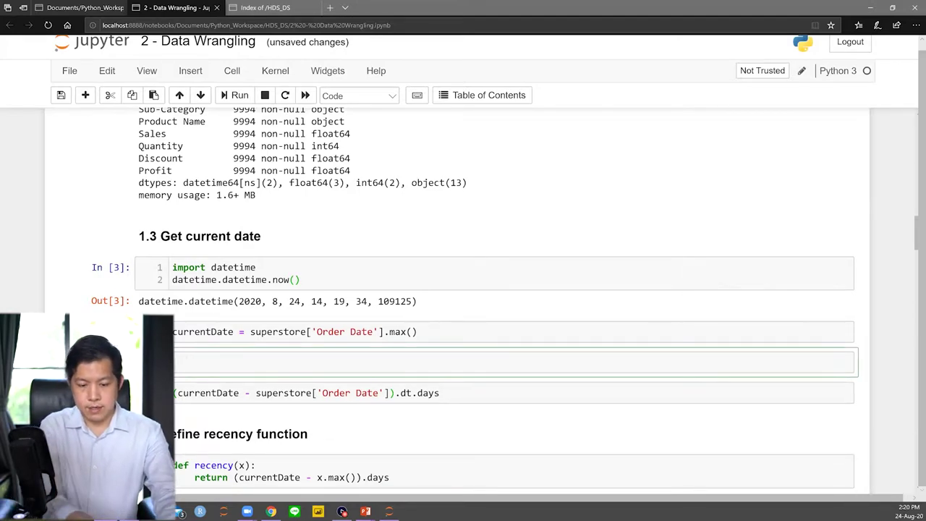
type("currentDate")
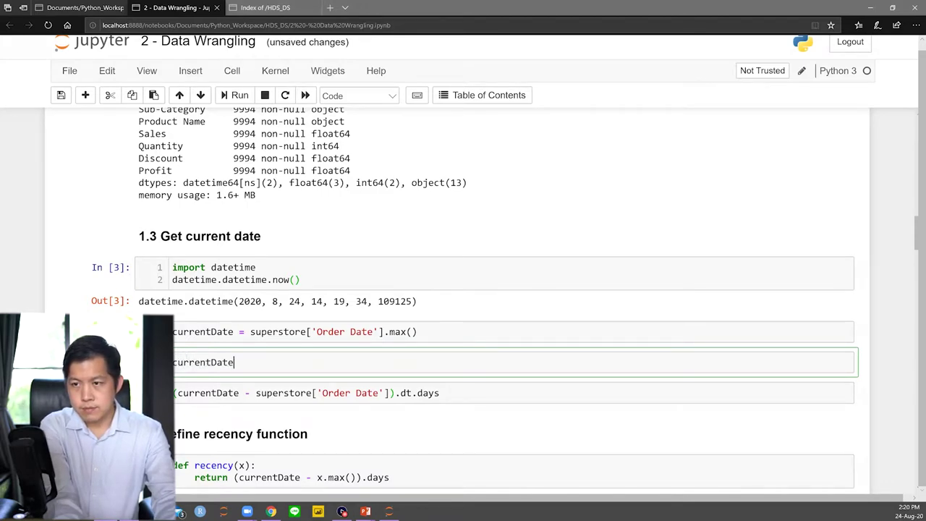
key("shift+Return")
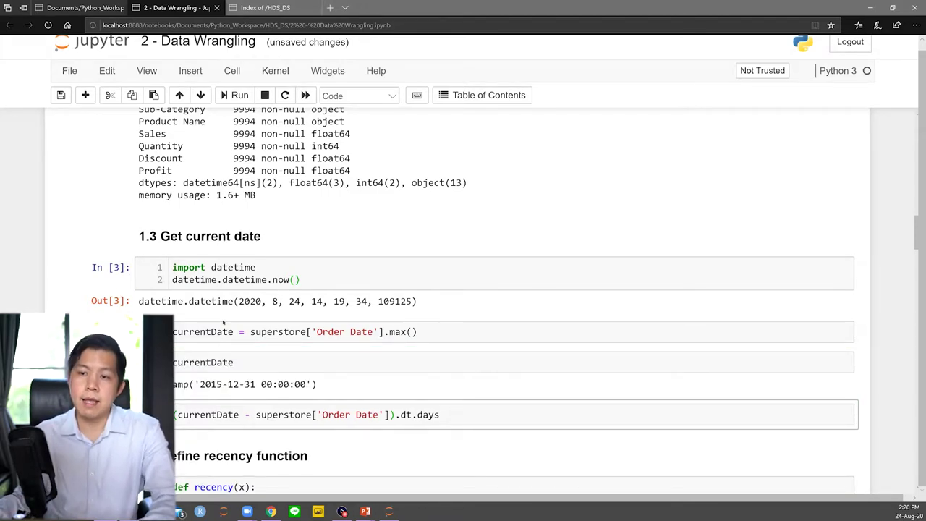
Check the currentDate timestamp output against the superstore data
scroll(462, 289, "up", 4)
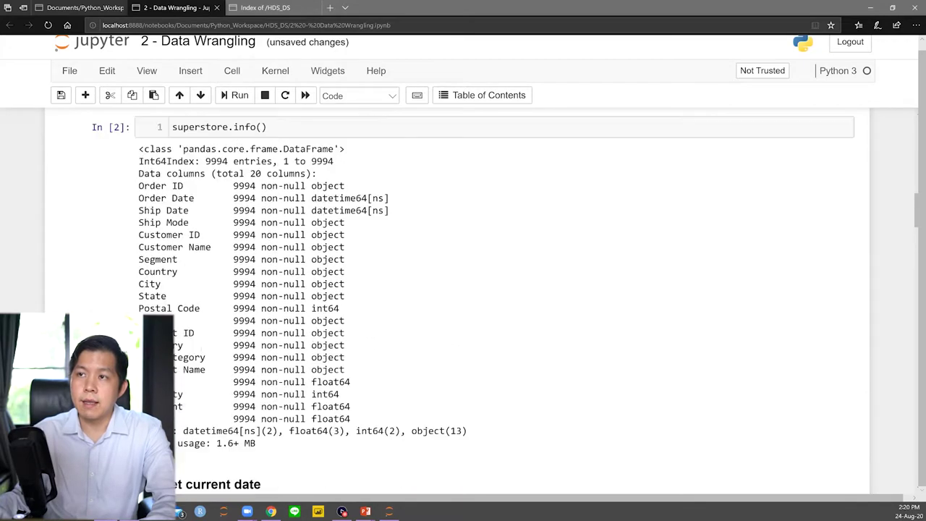
scroll(463, 304, "down", 4)
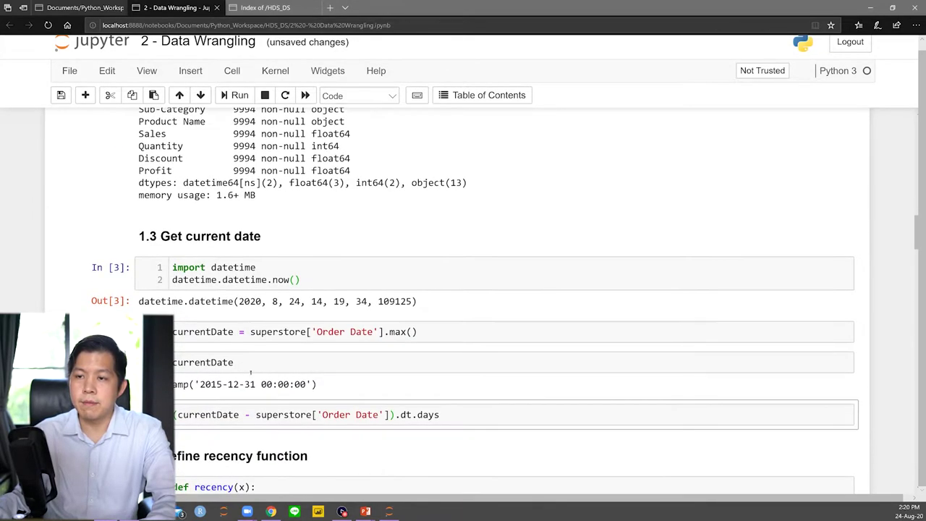
left_click_drag(200, 384, 311, 384)
left_click(232, 396)
Run the cell that computes the days between currentDate and each superstore Order Date
left_click(229, 415)
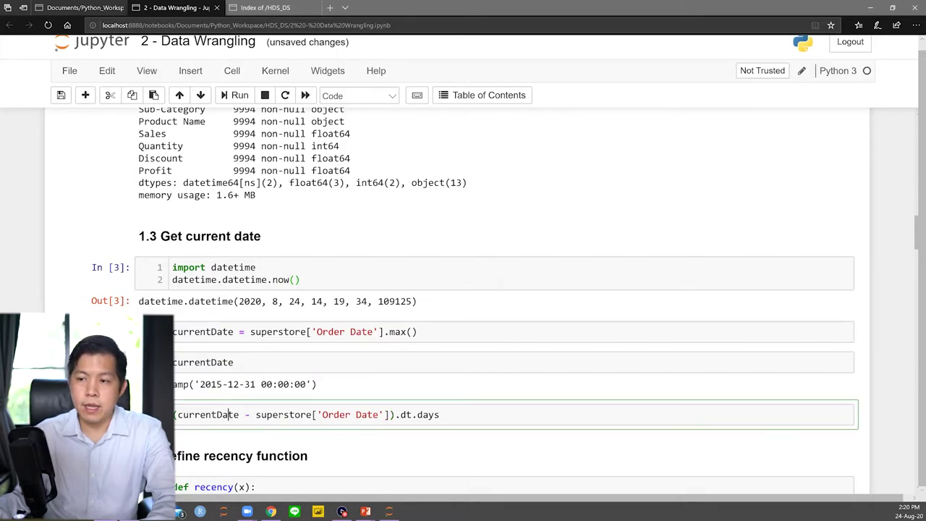
left_click_drag(261, 414, 352, 415)
left_click(351, 415)
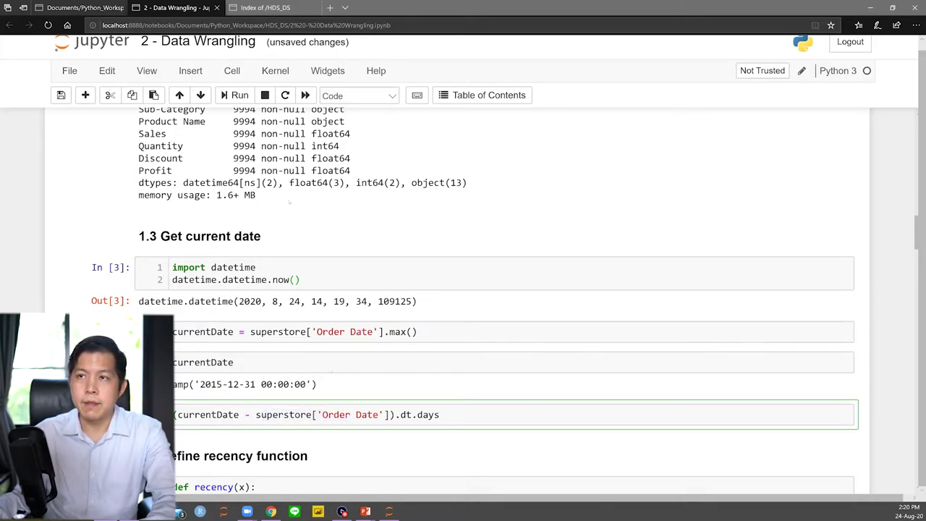
left_click(239, 95)
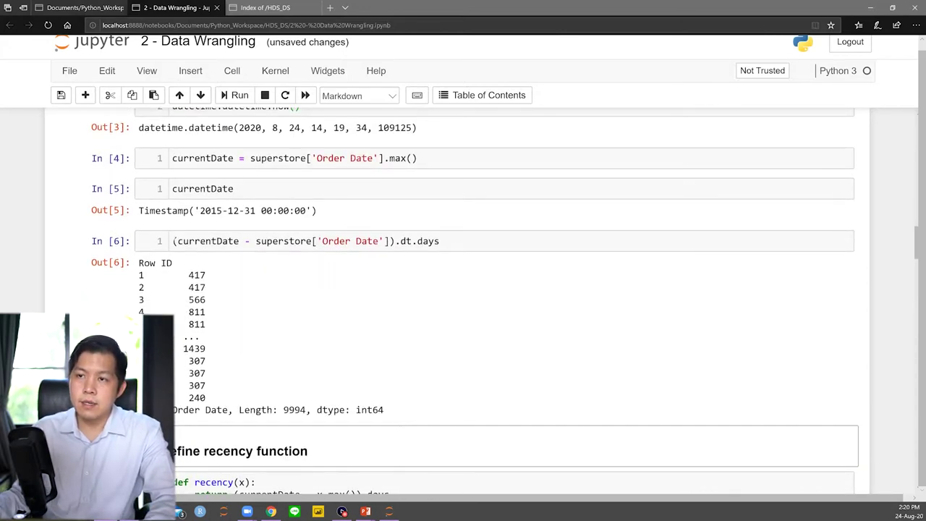
Remove .dt.days from the expression subtracting superstore['Order Date'] from currentDate and rerun the cell
left_click_drag(172, 240, 395, 241)
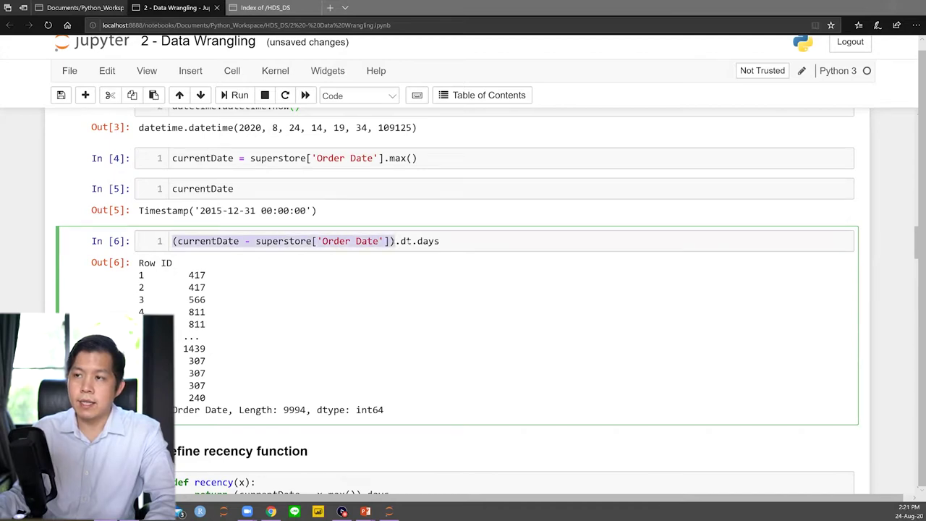
left_click(405, 241)
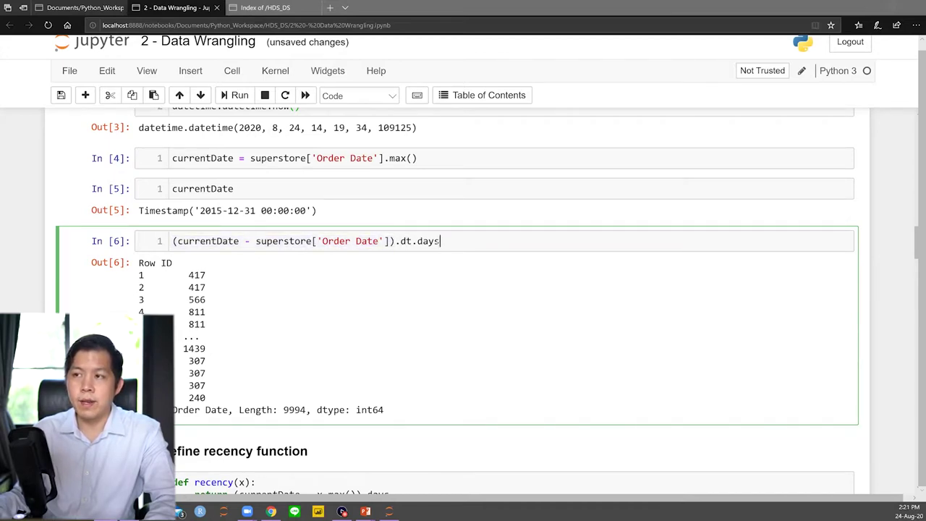
left_click_drag(439, 241, 395, 241)
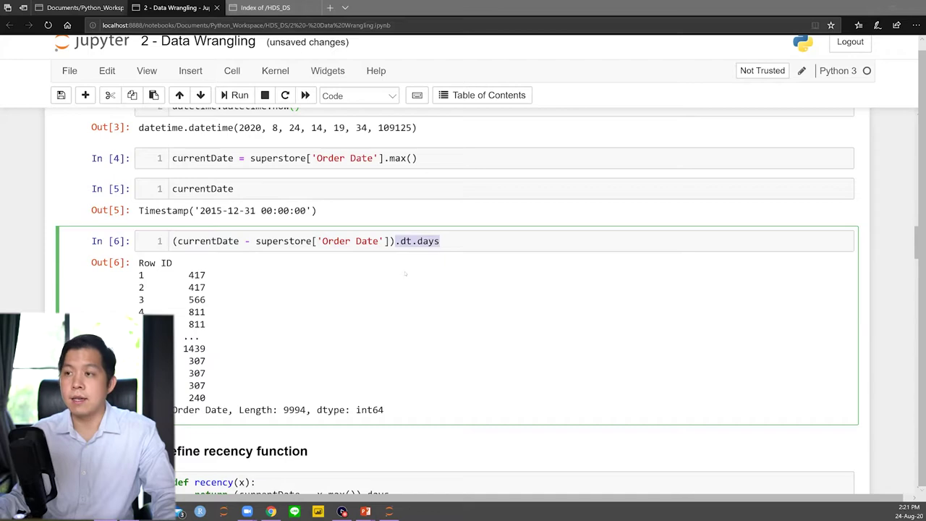
key("BackSpace")
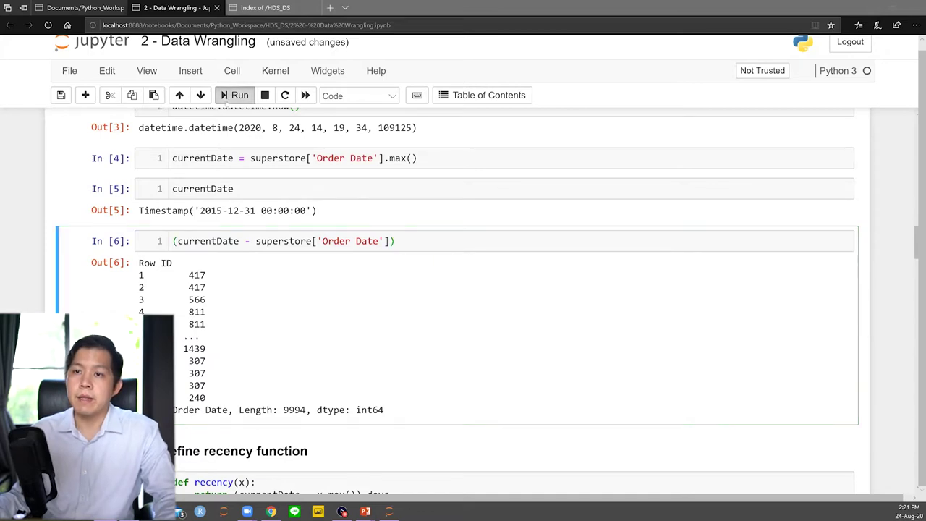
left_click(239, 95)
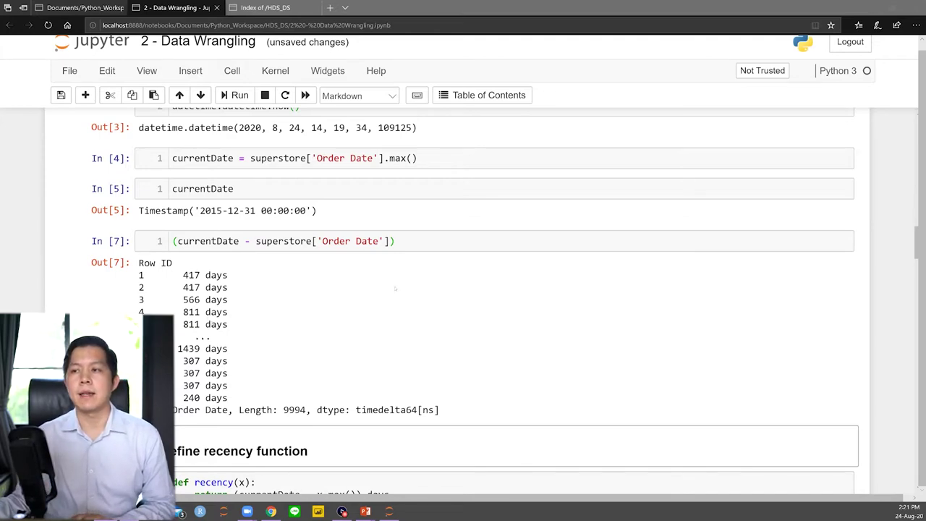
Append .dt.days to the date difference expression again and rerun the cell
left_click(428, 242)
type(".dt.days")
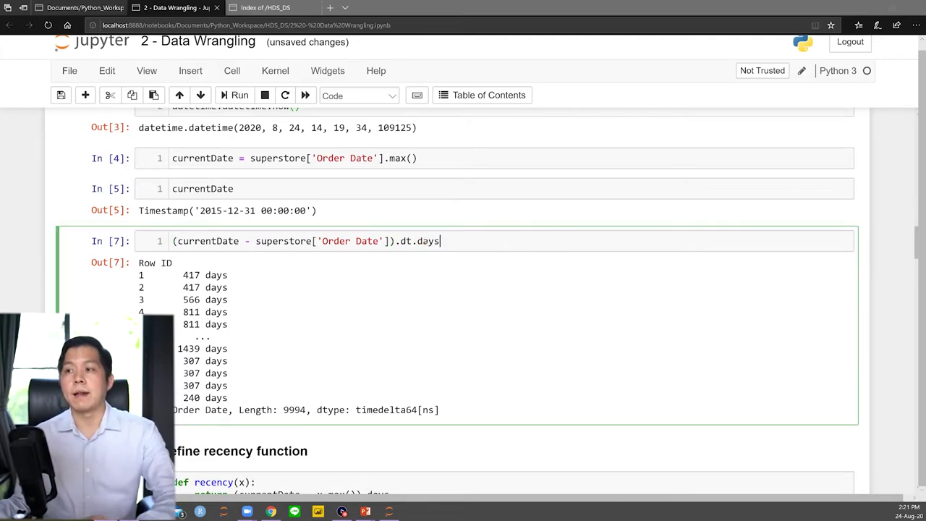
key("shift+Return")
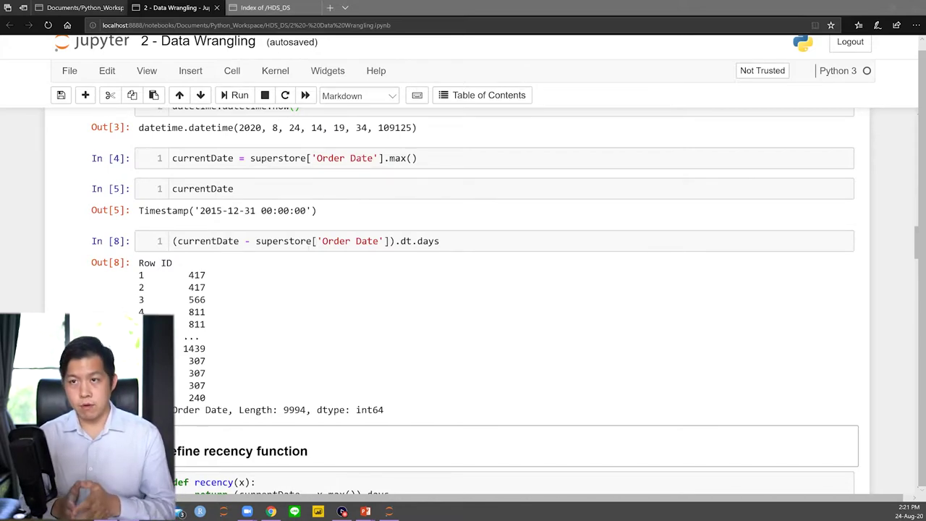
Insert a code cell above the recency function definition, enter superstore in it and run it
scroll(206, 379, "down", 3)
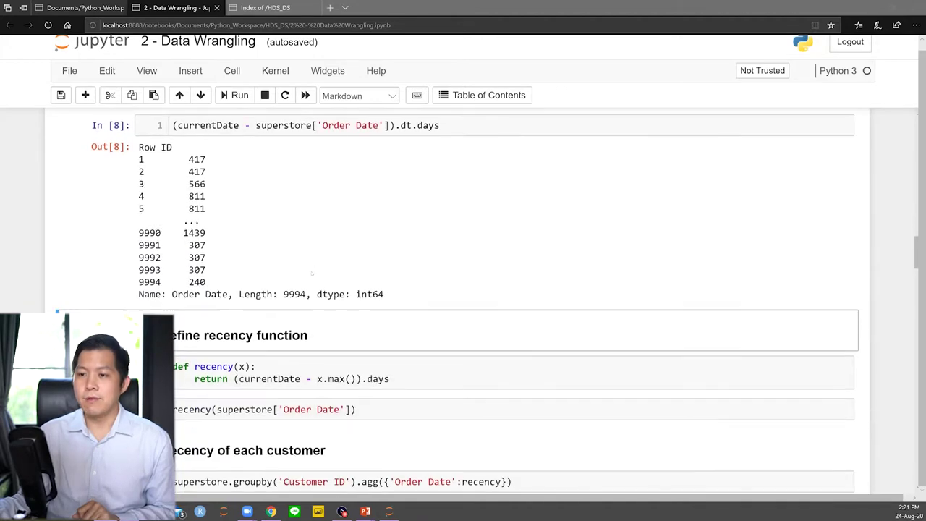
left_click(205, 379)
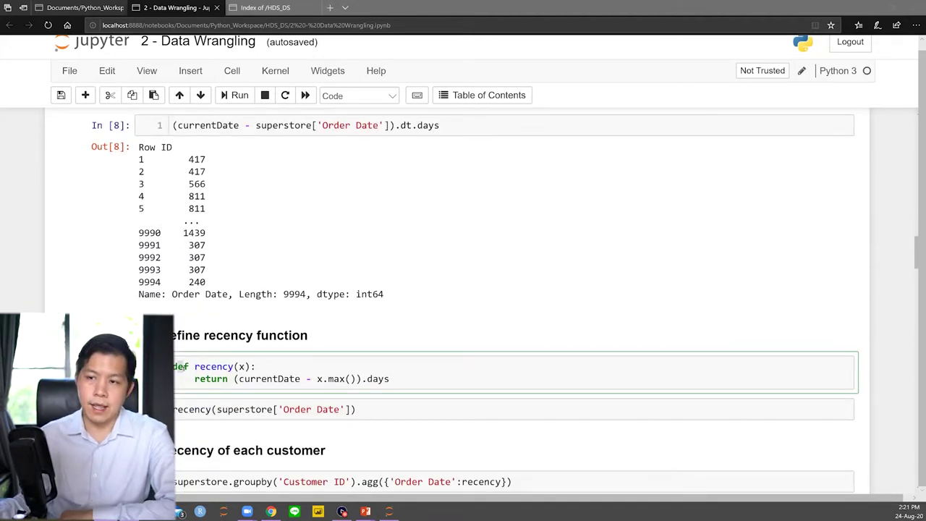
double_click(214, 367)
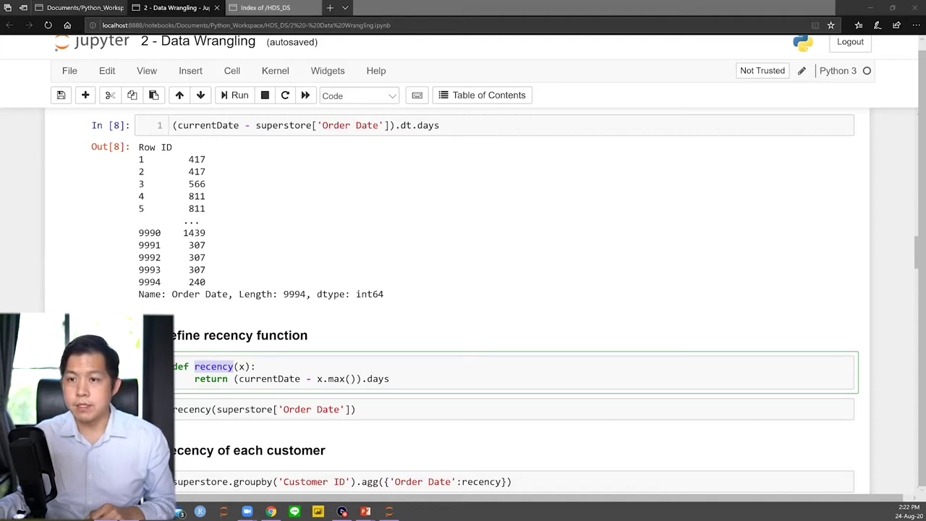
key("Escape")
key("a")
left_click(187, 367)
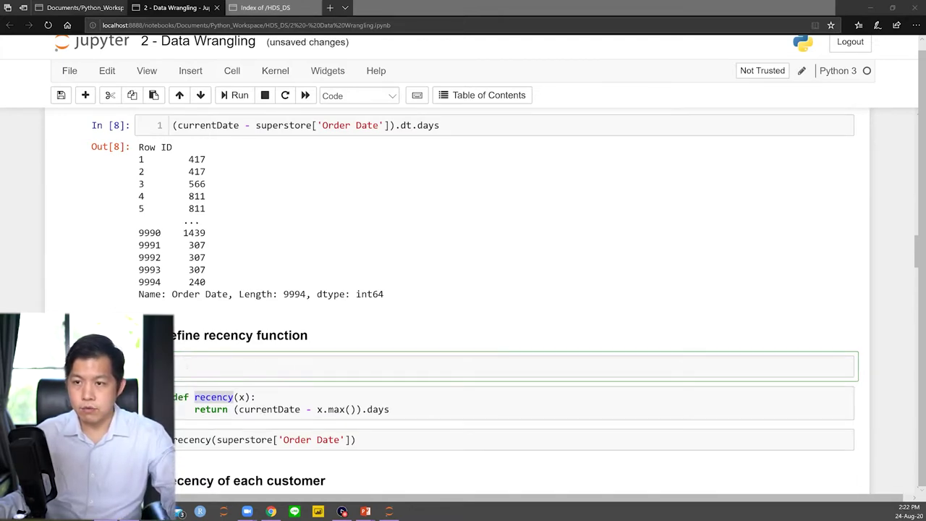
type("sup")
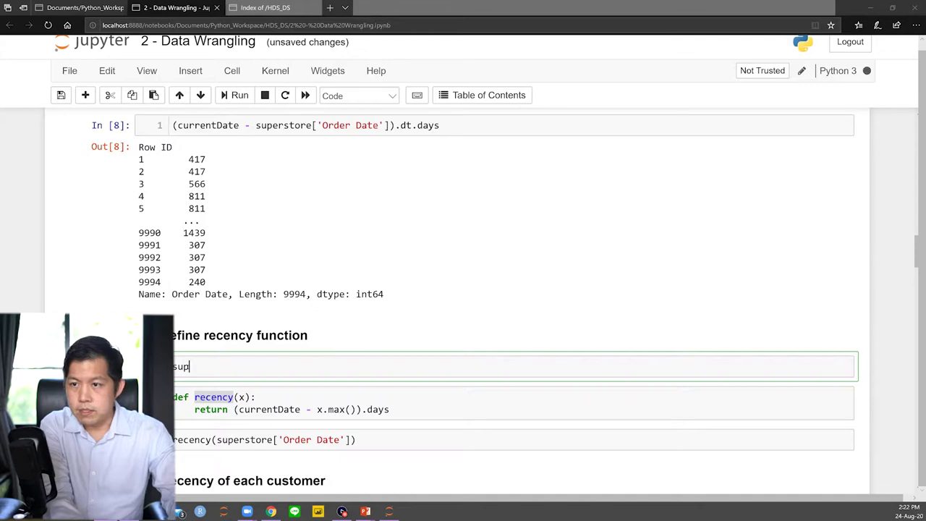
key("Down")
key("Return")
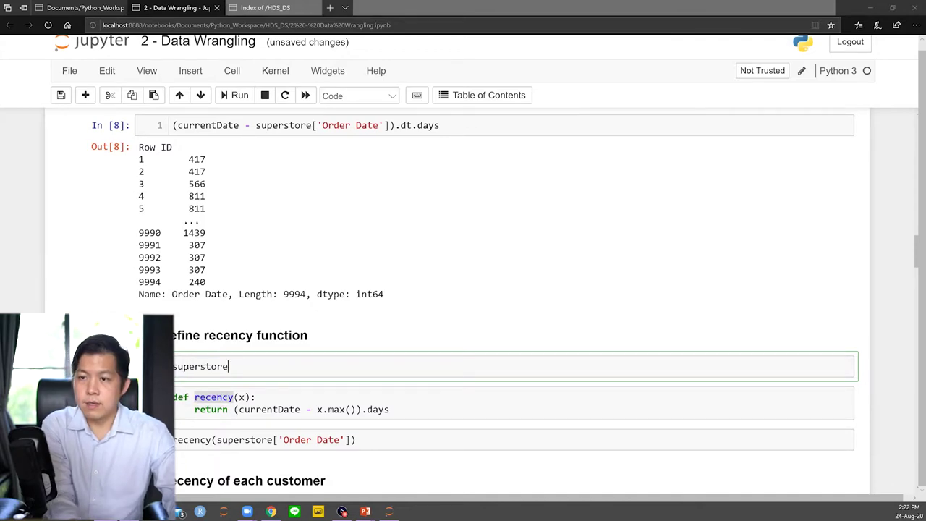
key("shift+Return")
scroll(370, 418, "down", 2)
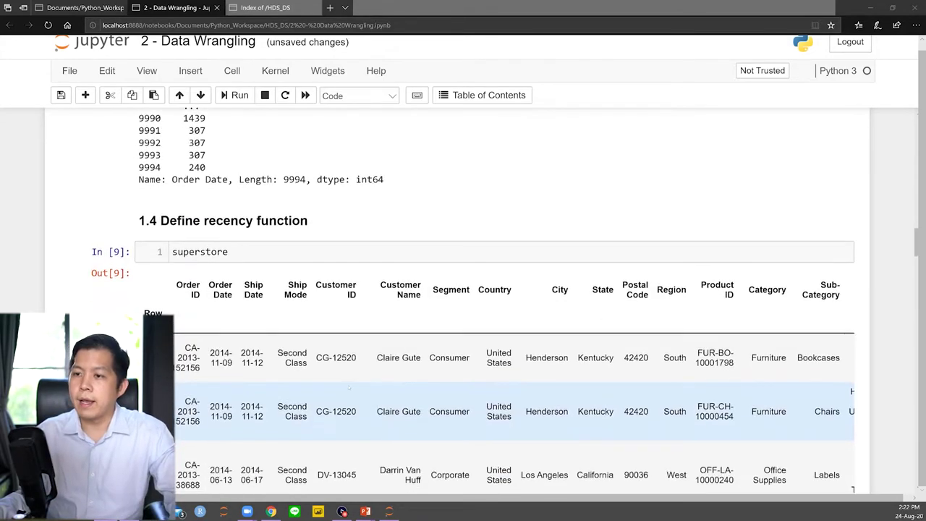
Filter superstore to the rows whose 'Customer ID' equals the first row's customer ID and run the cell
left_click_drag(316, 356, 336, 356)
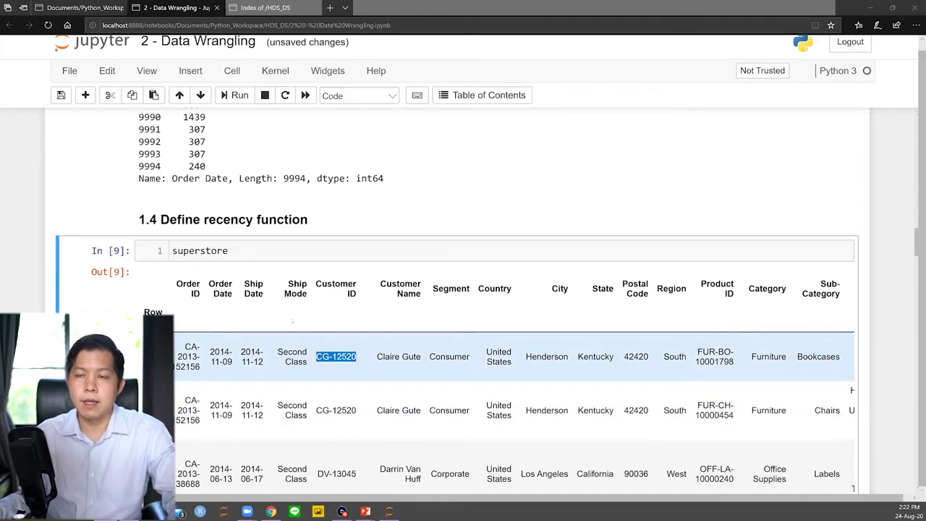
left_click(235, 251)
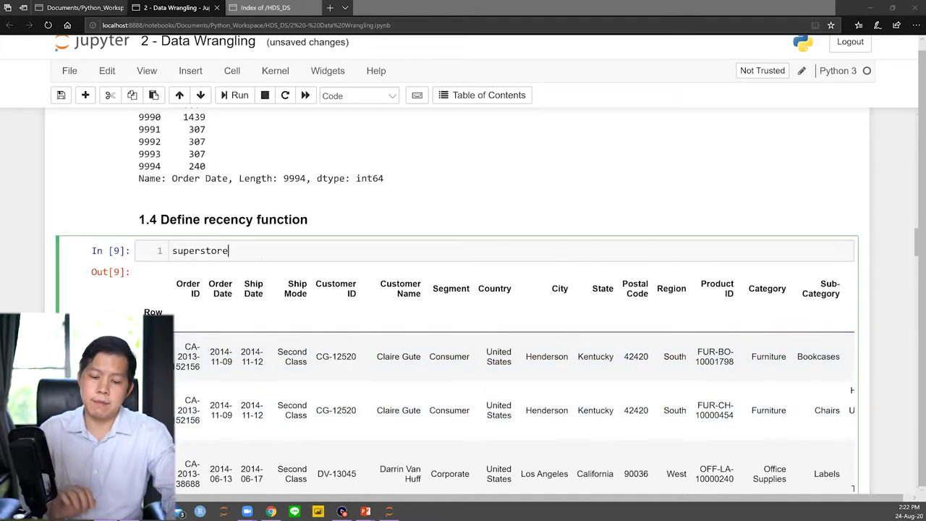
type("[]")
type("s")
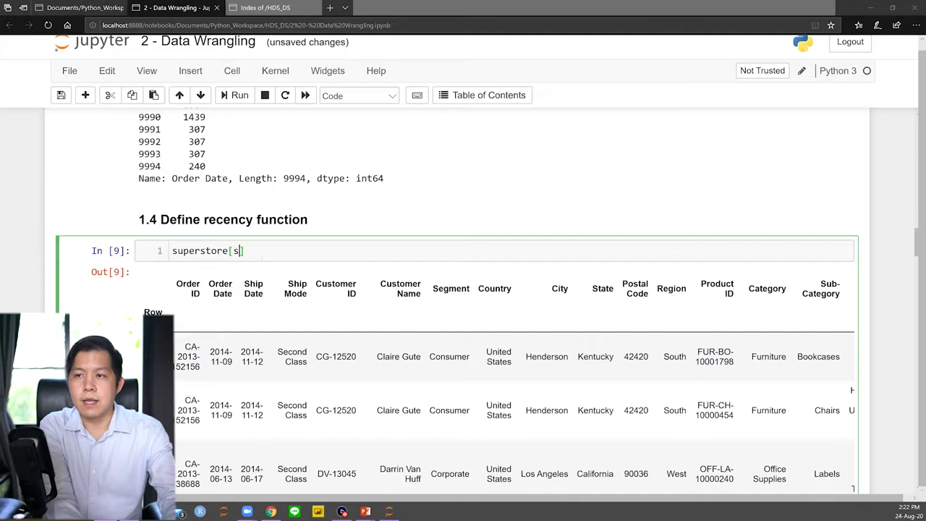
type("up")
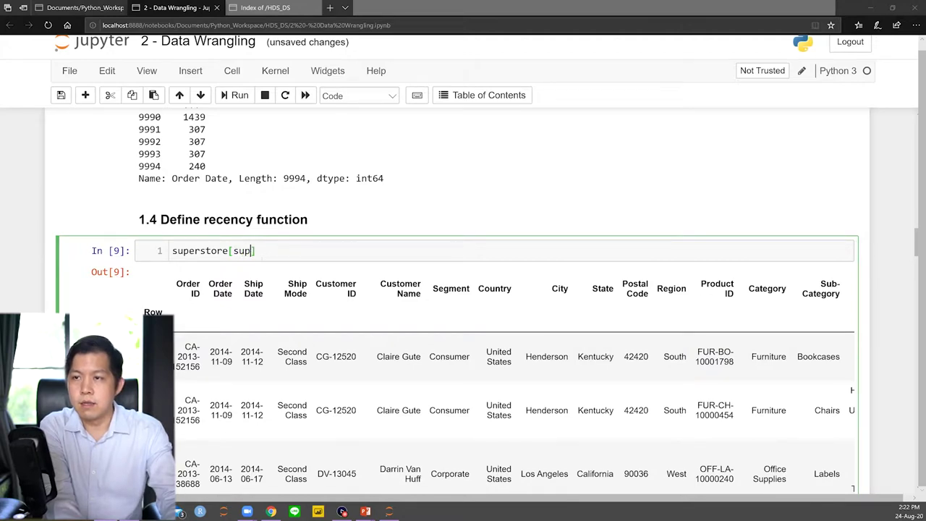
key("Tab")
key("Down")
key("Return")
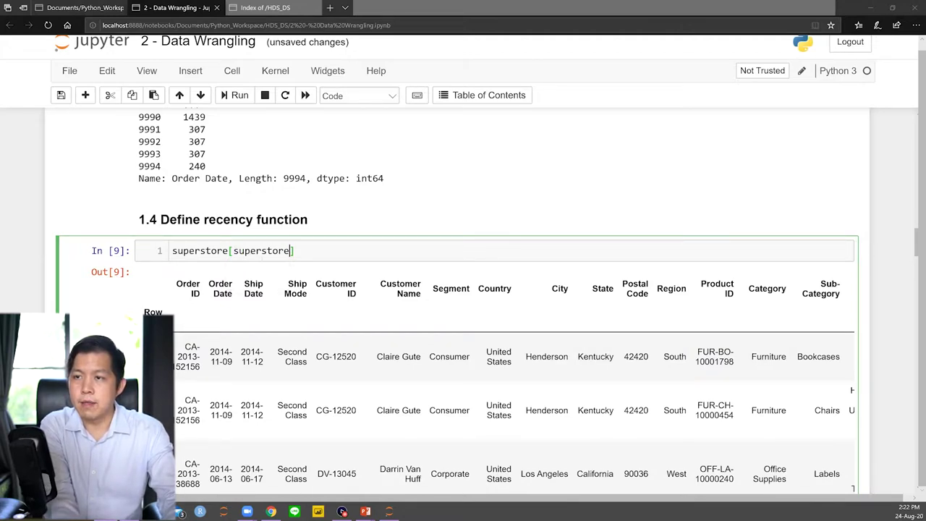
type("['")
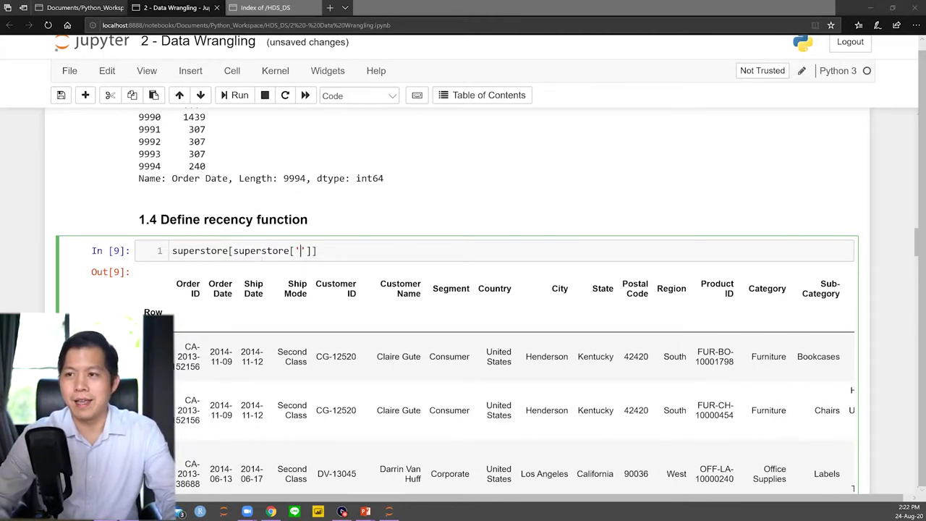
type("Customer ID")
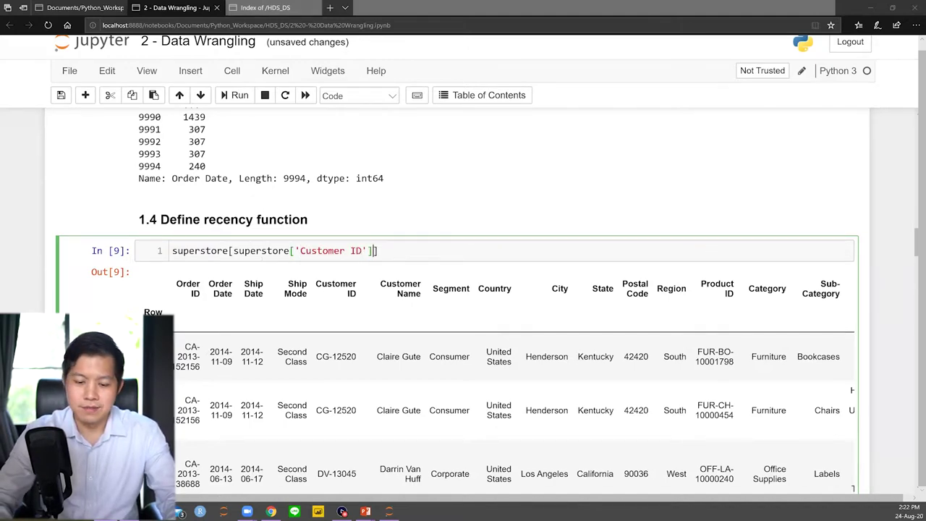
key("Right")
key("Right")
type("== 'CG-12520")
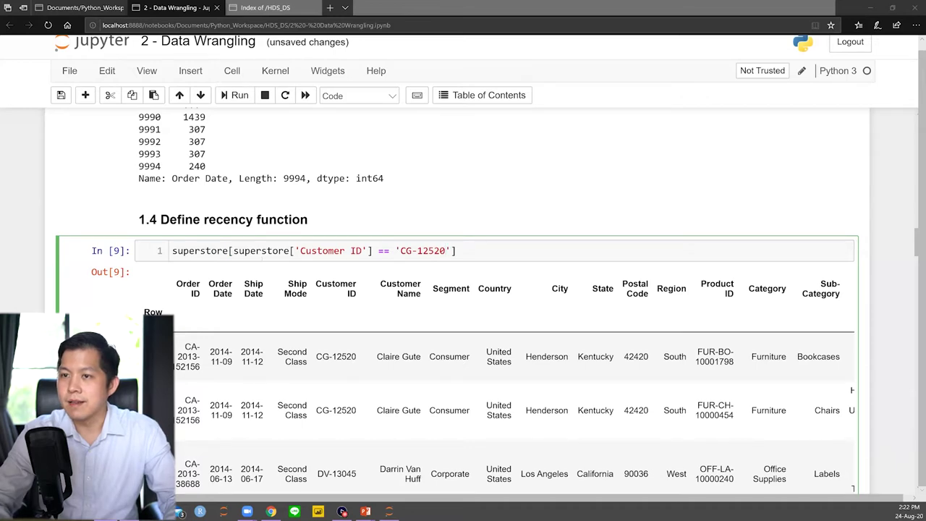
key("shift+Return")
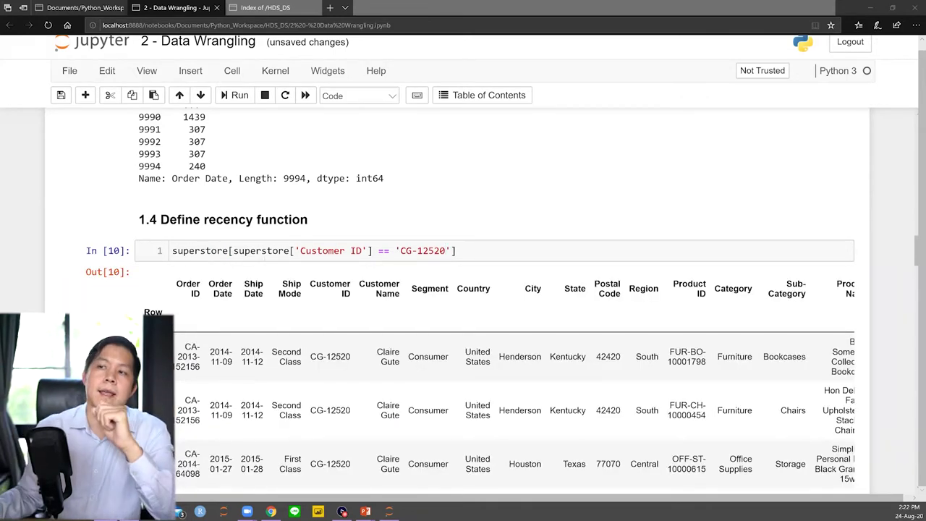
Limit the customer-filtered superstore expression to the 'Order Date' column and rerun the cell
scroll(323, 296, "down", 3)
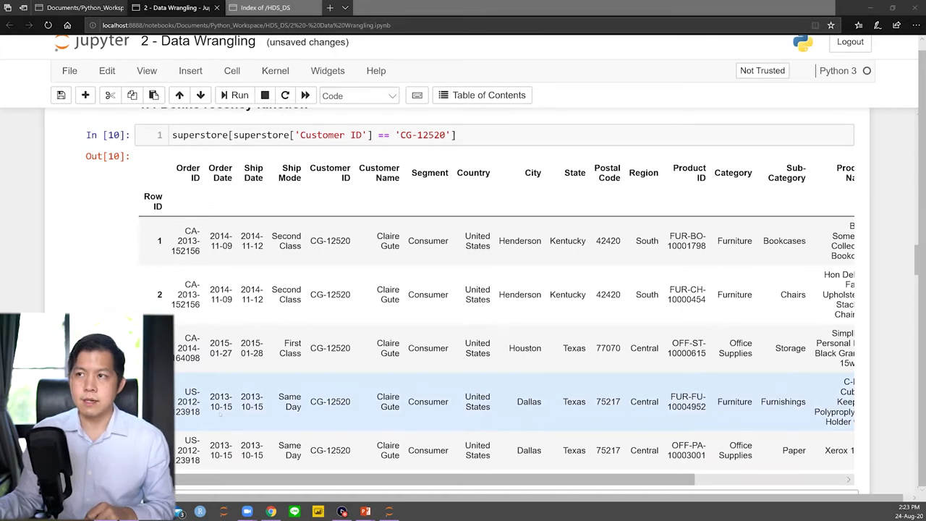
left_click(457, 134)
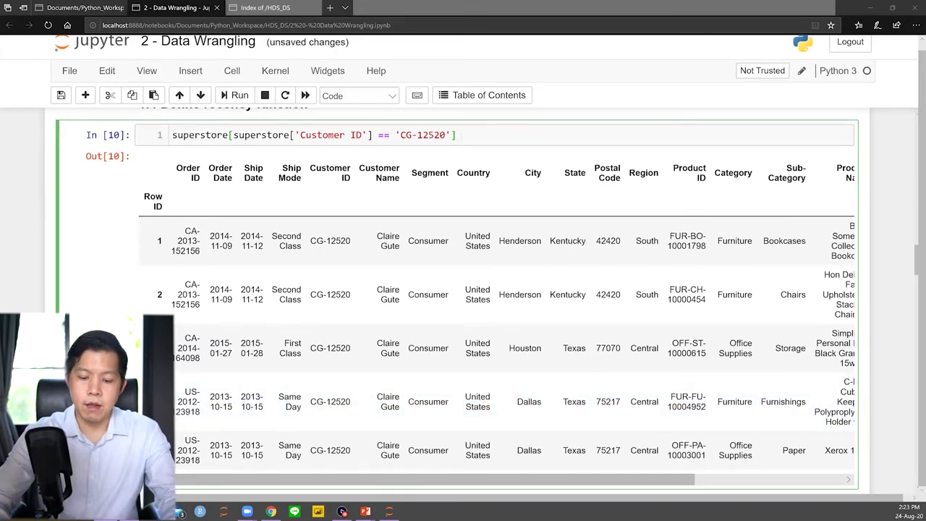
type("['Or")
type("der Date")
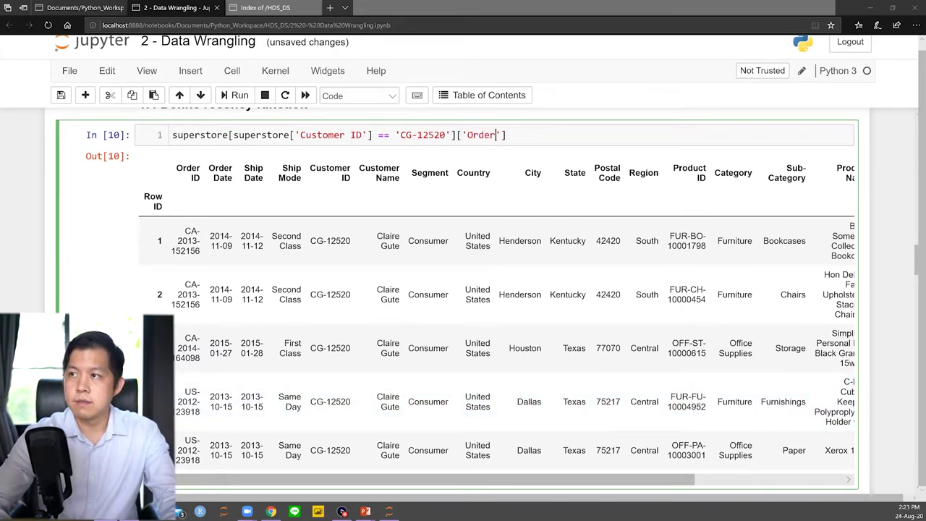
key("shift+Return")
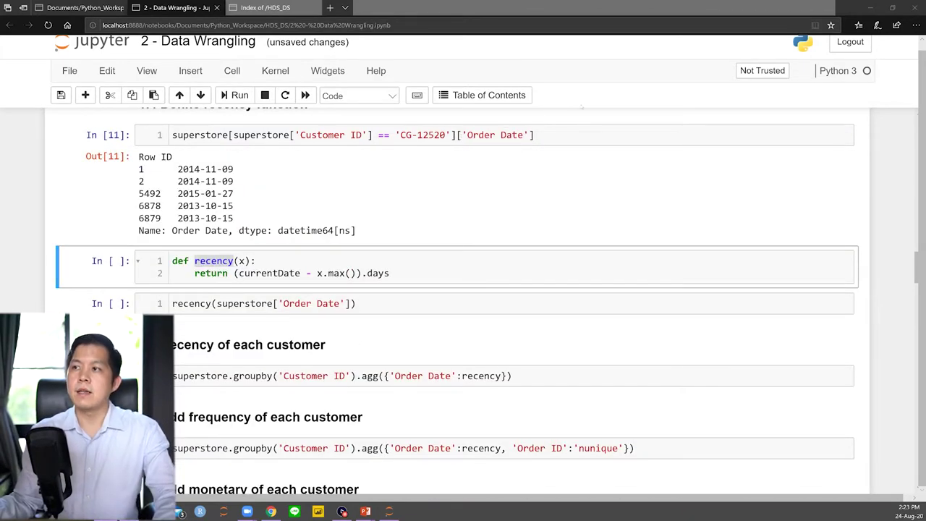
Append .max() to the filtered 'Order Date' expression and run it to get that customer's latest order date
left_click(538, 135)
type(".")
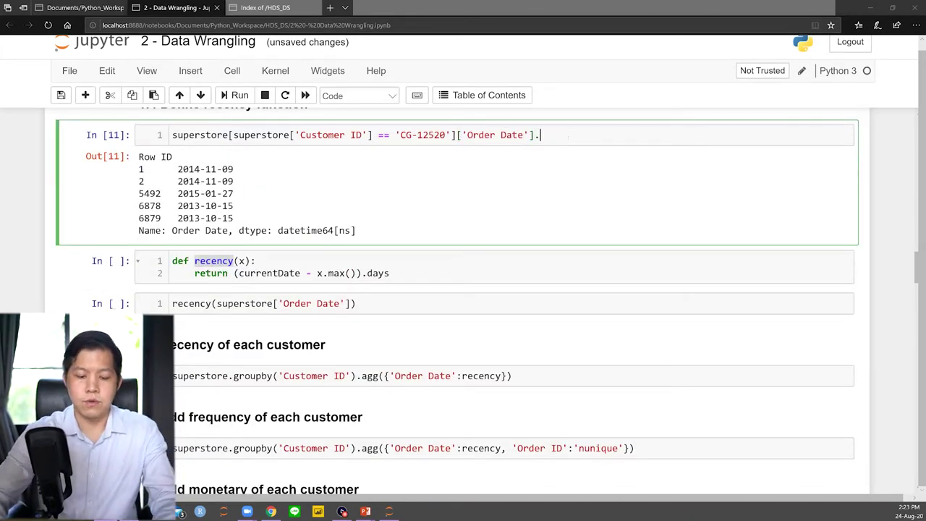
type("max(")
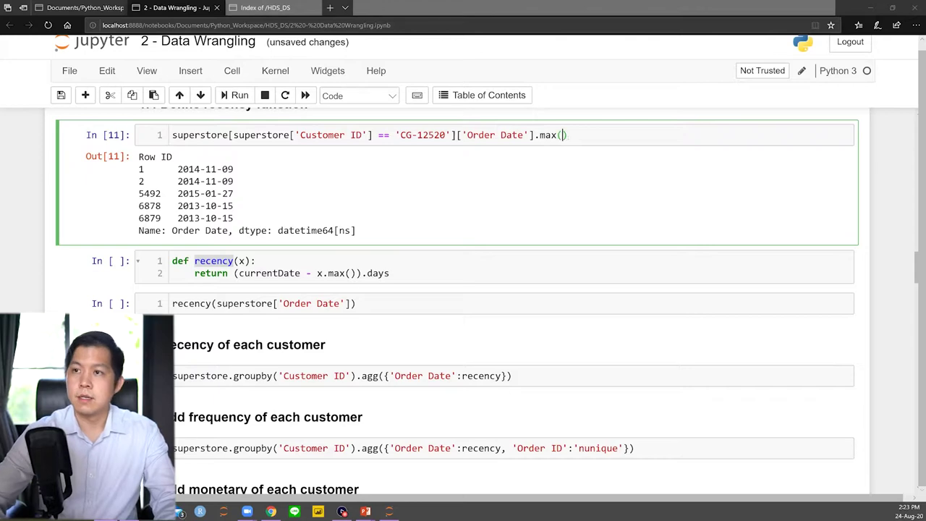
key("shift+Return")
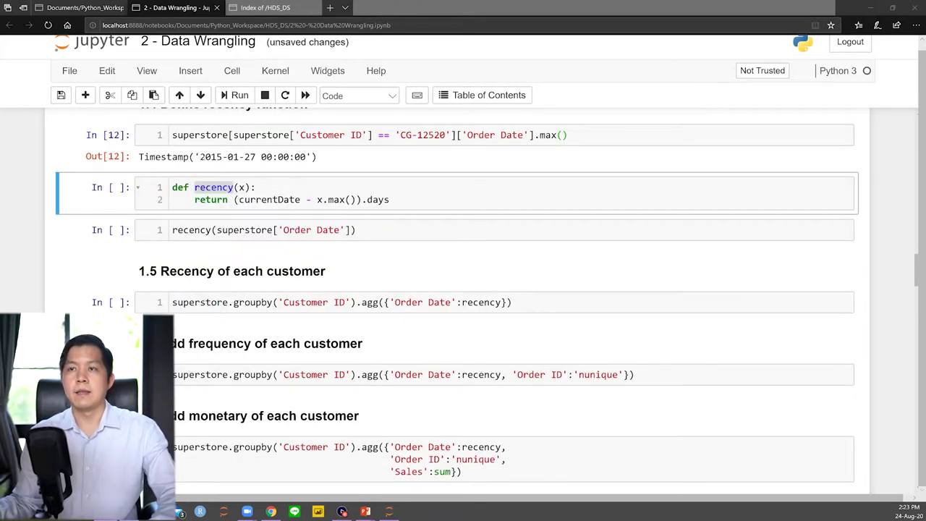
Put currentDate - in front of the customer's latest order date expression and run the cell
left_click(197, 147)
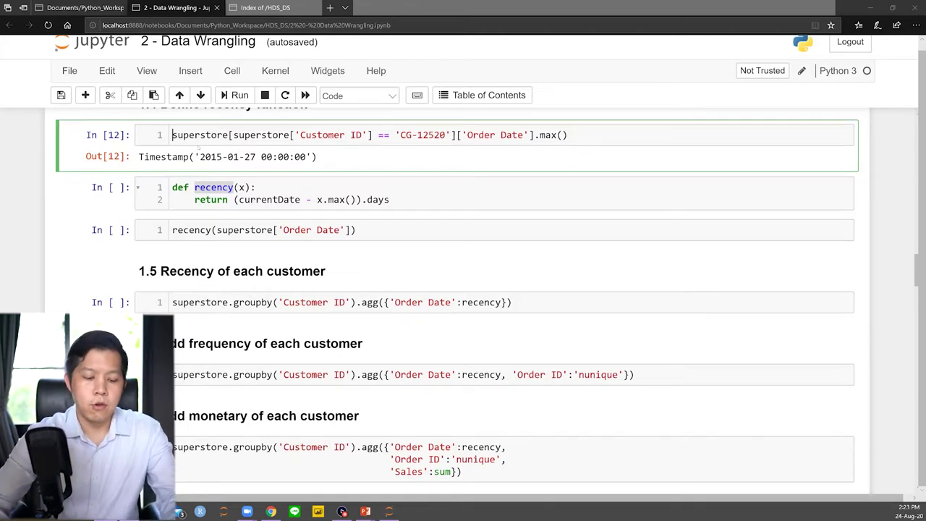
type("currentDate")
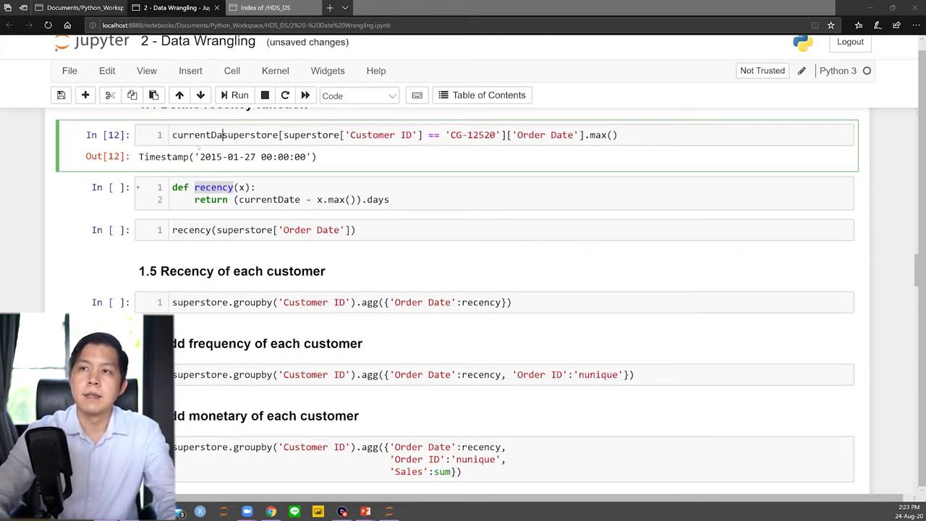
type(" -")
key("shift+Return")
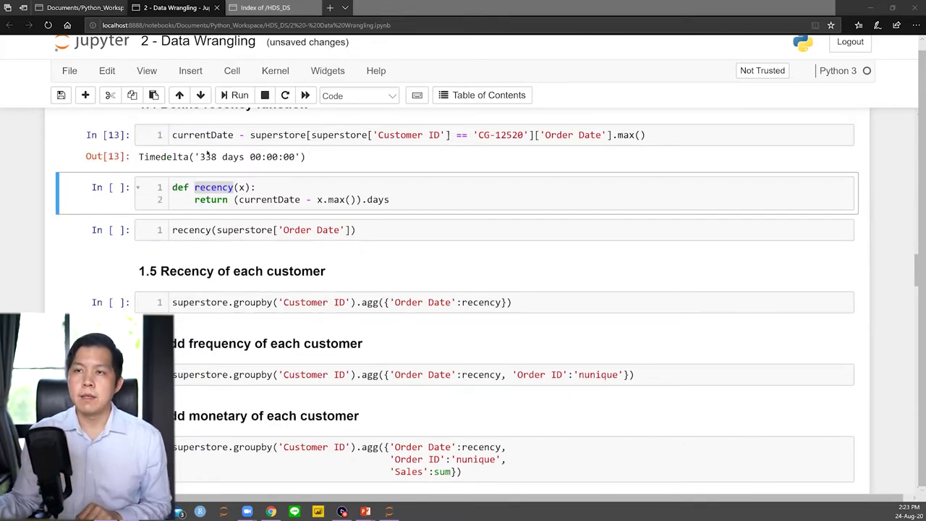
Wrap the customer's date-difference expression in parentheses, append .dt.days and run the cell
left_click(172, 135)
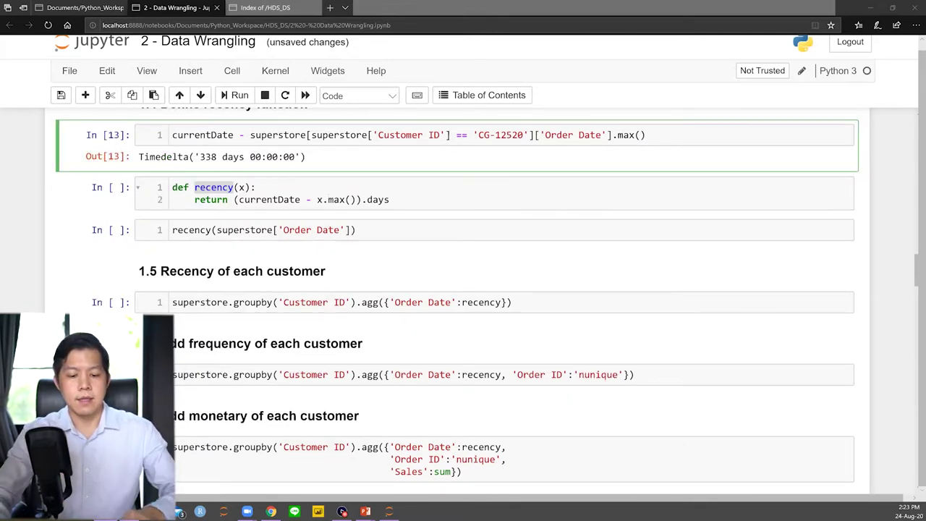
type("(")
key("End")
type(")")
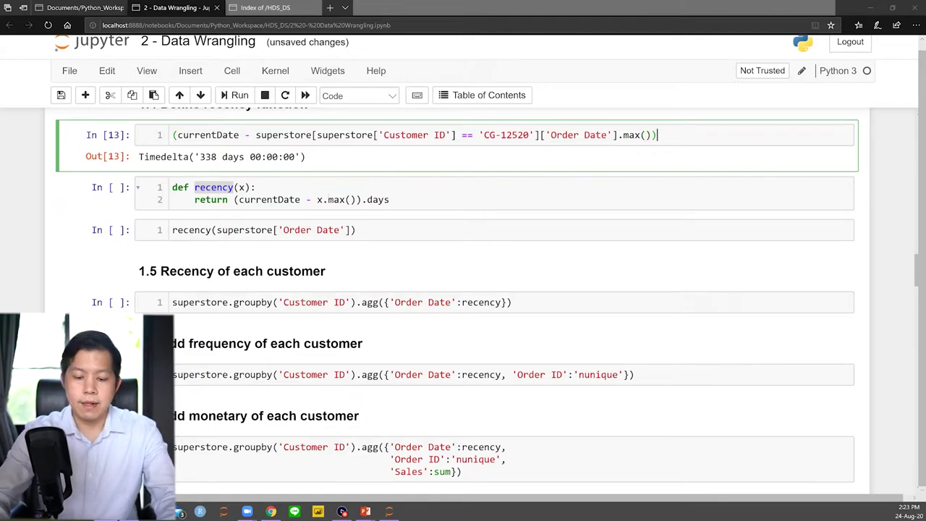
type(".dt.days")
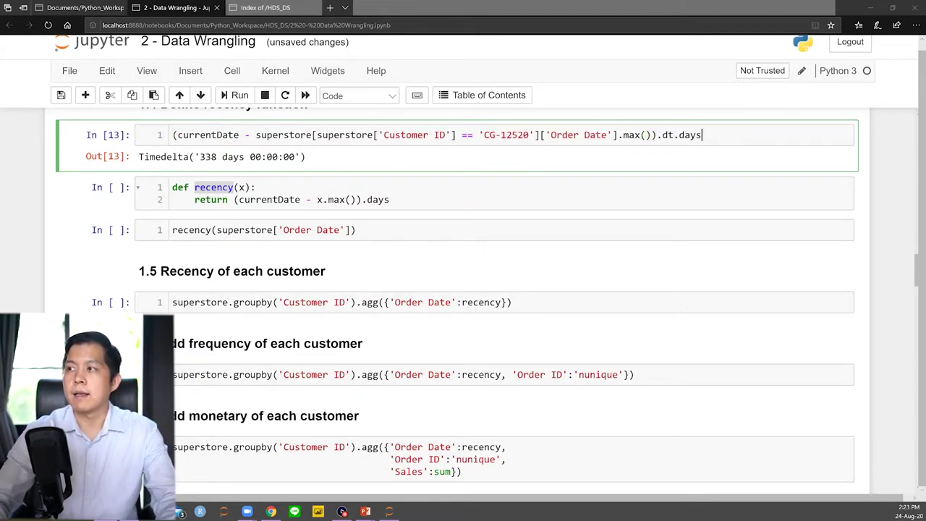
key("shift+Return")
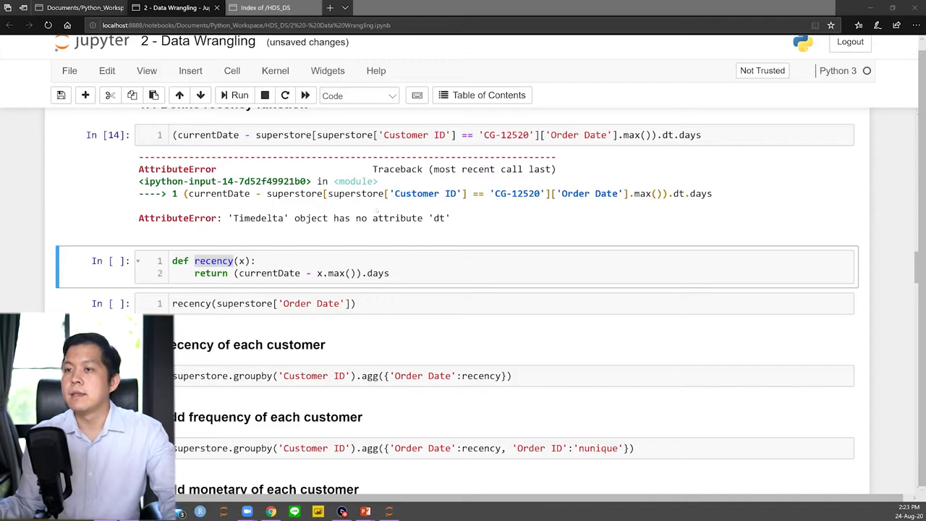
Replace .dt.days with .days at the end of the customer's date-difference expression and rerun the cell
left_click(657, 134)
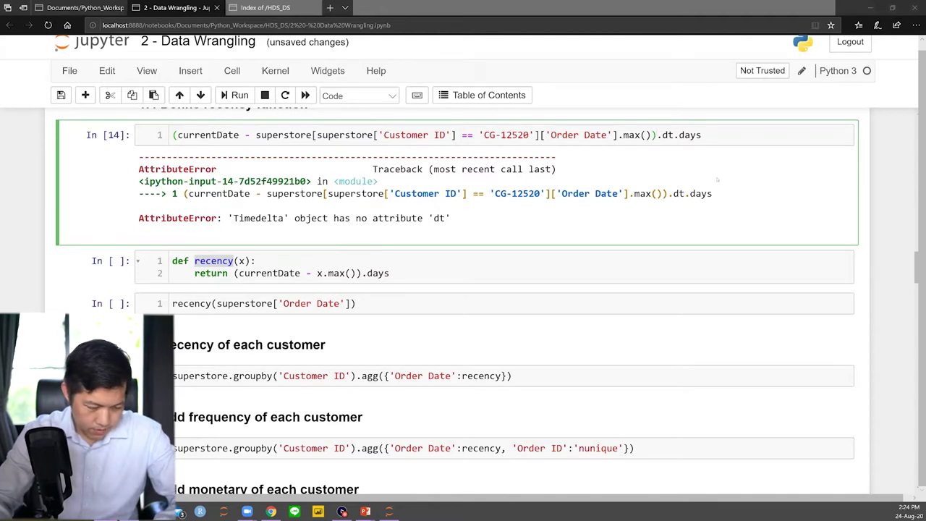
key("shift+End")
key("Home")
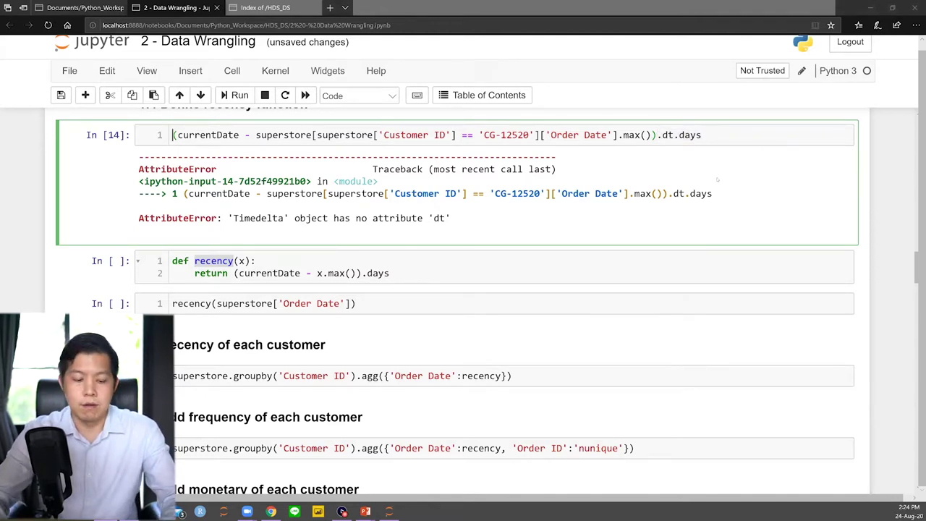
key("BackSpace")
key("BackSpace")
key("BackSpace")
key("BackSpace")
key("BackSpace")
key("BackSpace")
key("BackSpace")
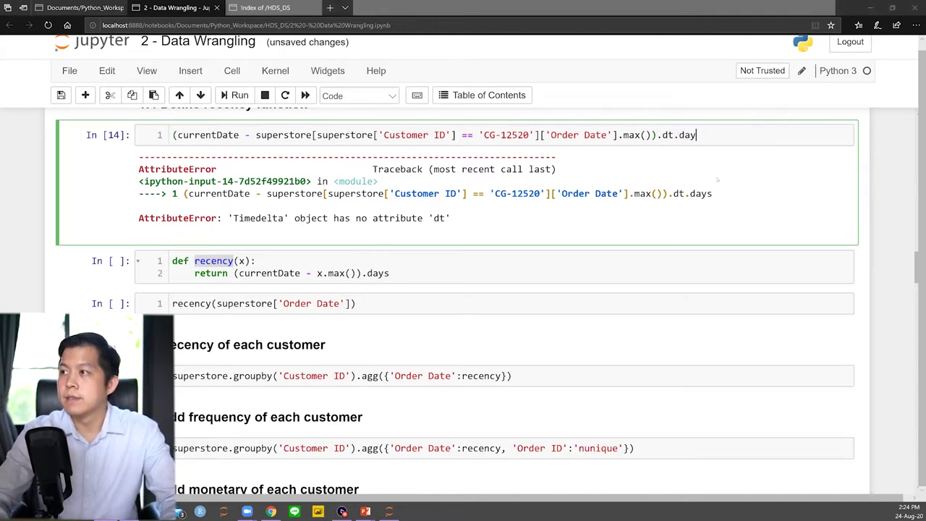
type("days")
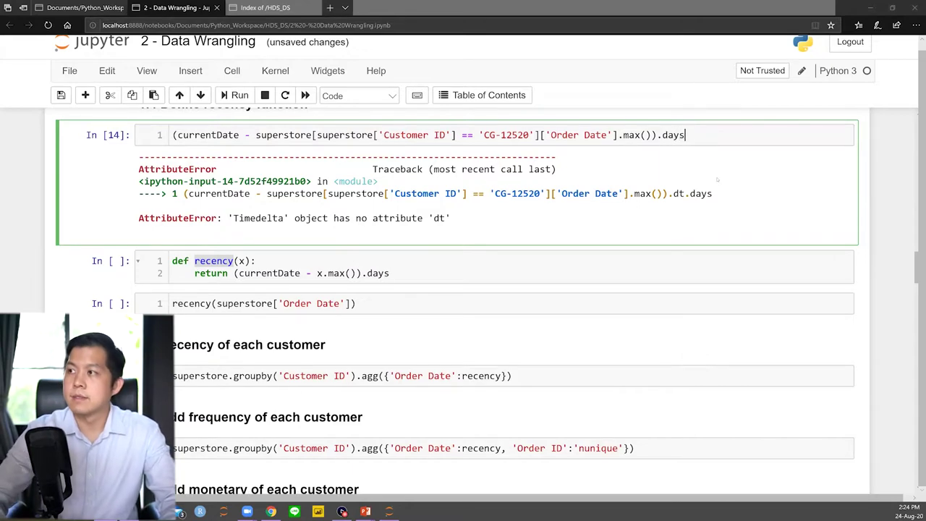
key("shift+Return")
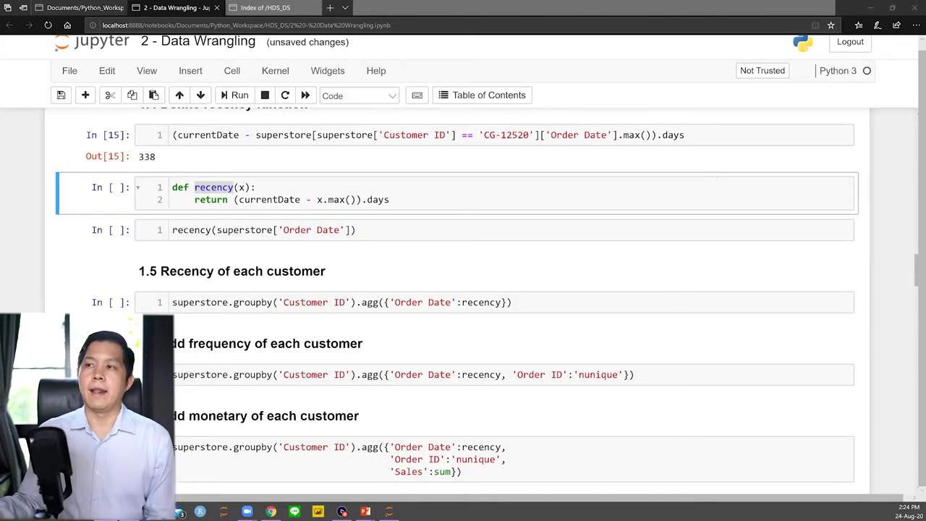
Run the cell defining recency(x) and the cell calling recency(superstore['Order Date'])
scroll(212, 189, "up", 1)
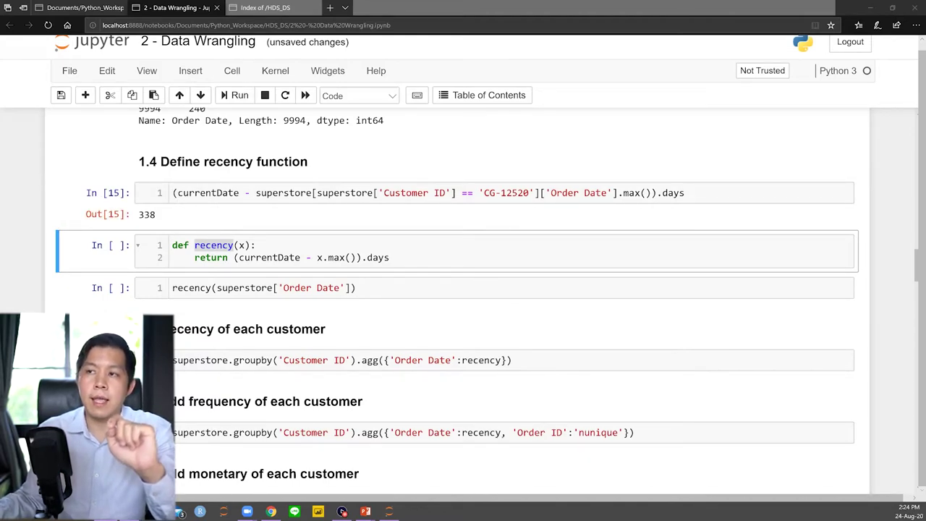
left_click_drag(256, 192, 541, 192)
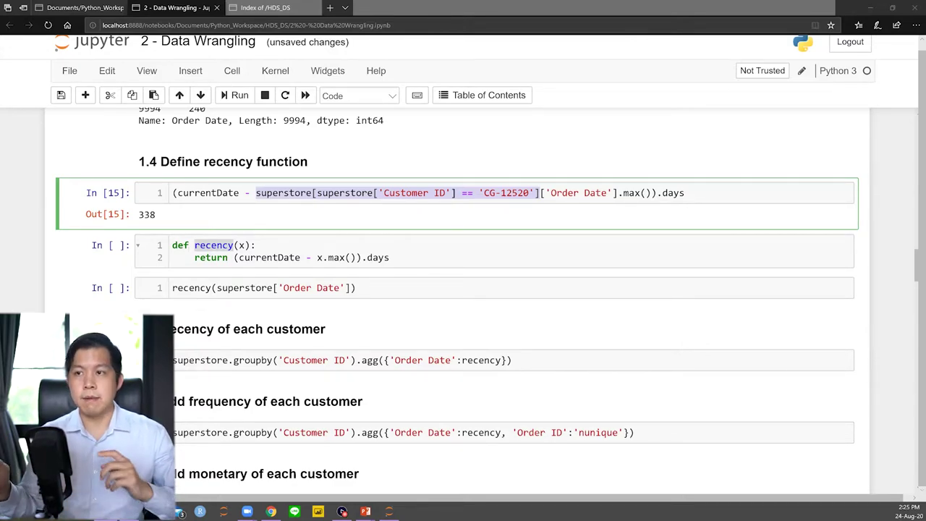
left_click(262, 256)
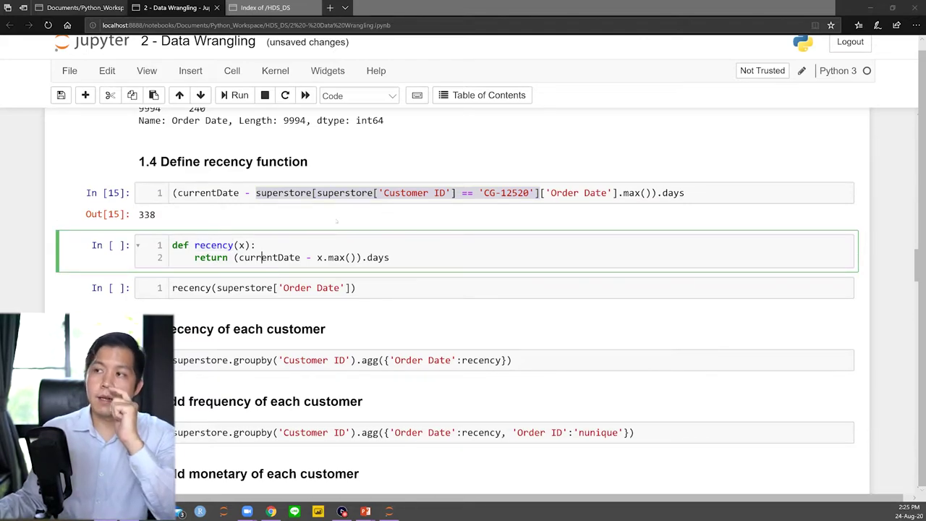
left_click(256, 193)
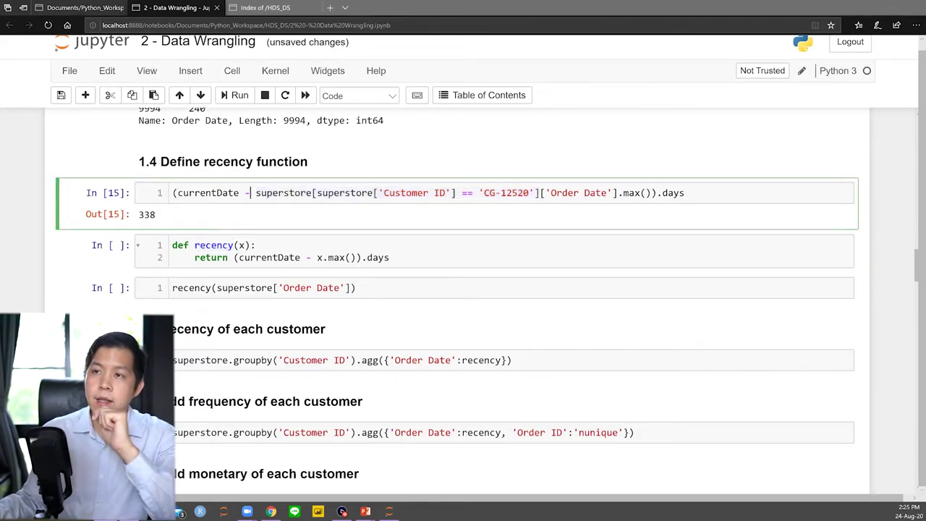
left_click_drag(256, 192, 617, 196)
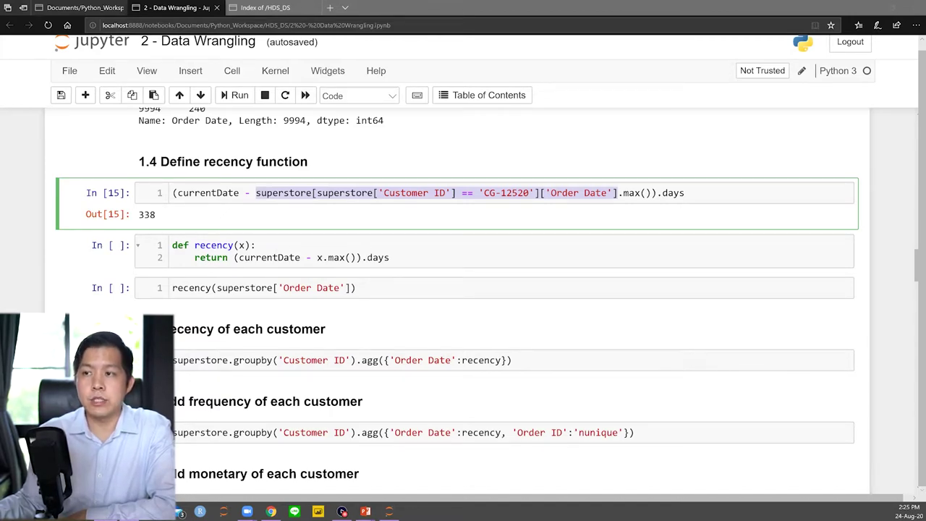
left_click(371, 256)
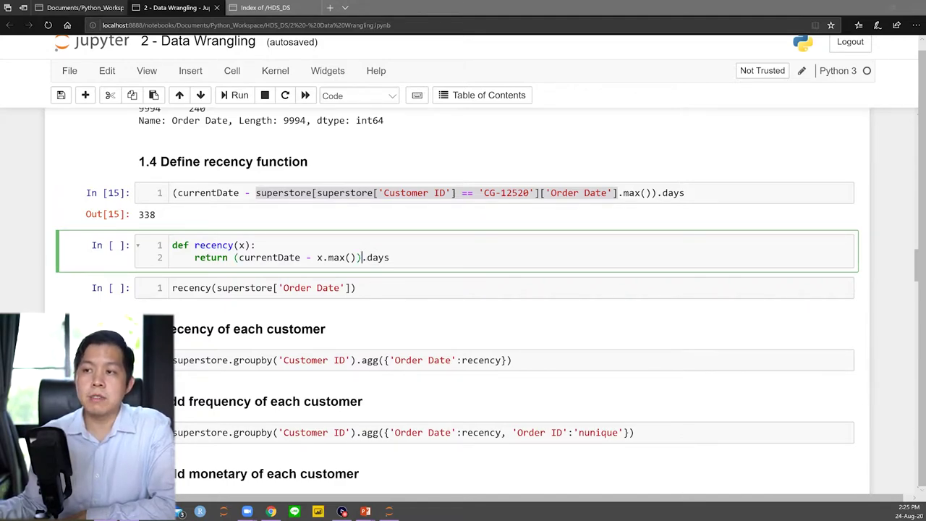
left_click(390, 256)
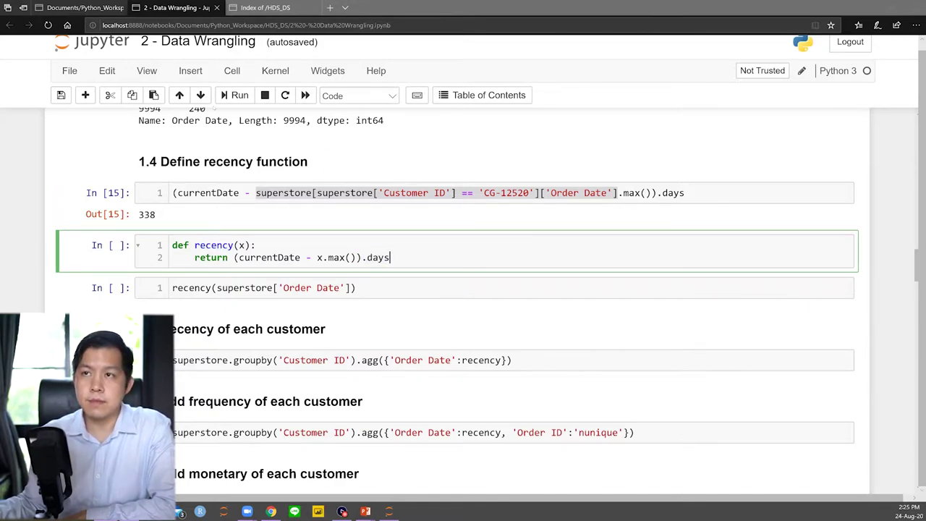
left_click(235, 95)
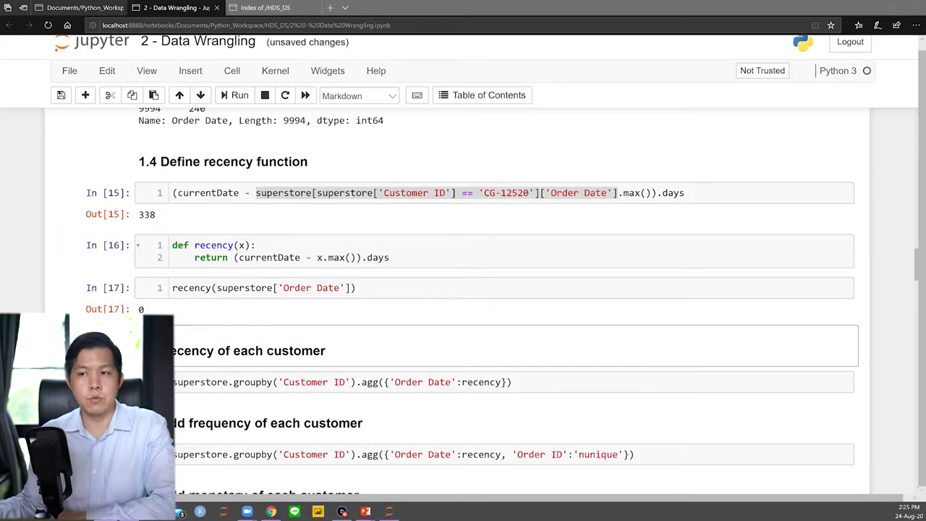
Run the section 1.5 cell that groups superstore by 'Customer ID' and aggregates 'Order Date' with recency
scroll(271, 288, "down", 1)
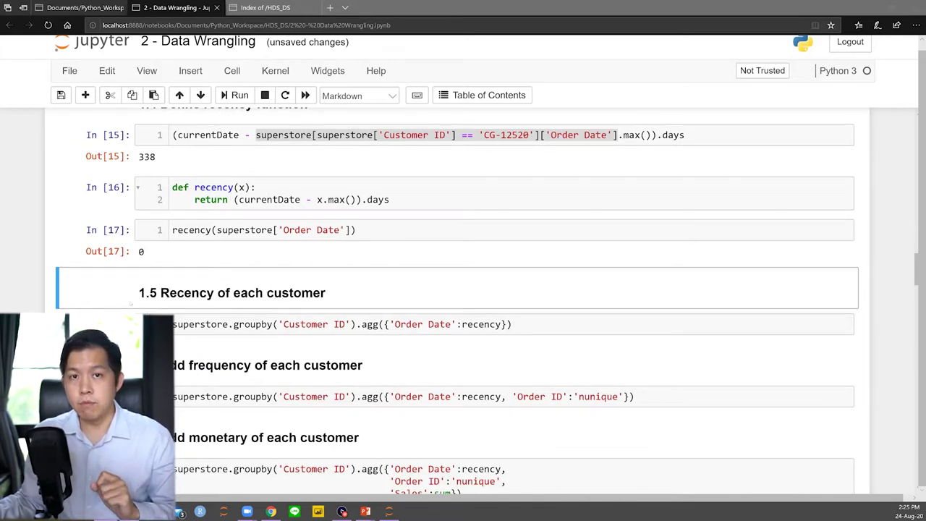
left_click(189, 324)
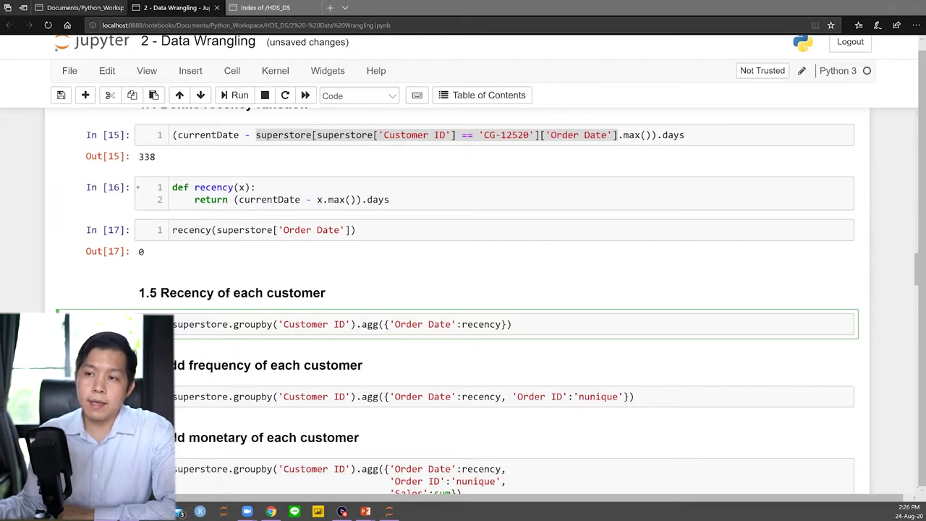
double_click(312, 324)
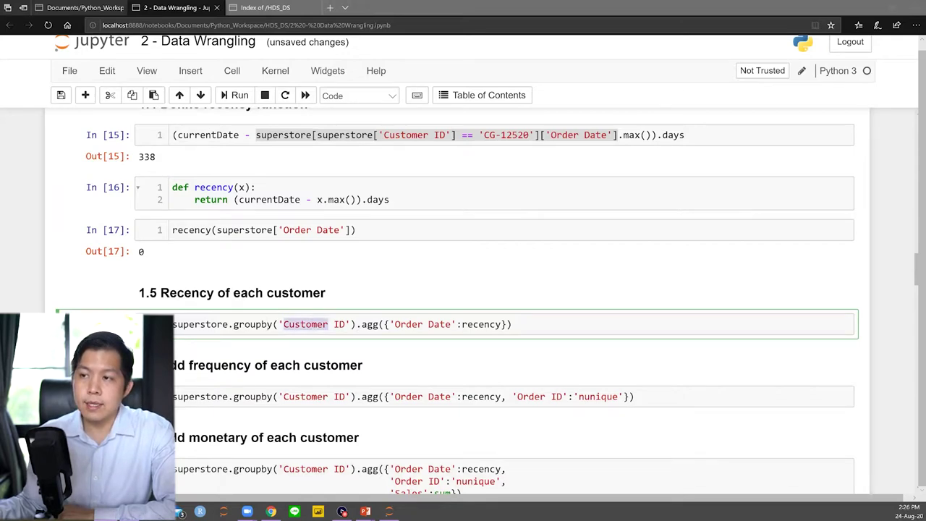
left_click(361, 324)
double_click(370, 323)
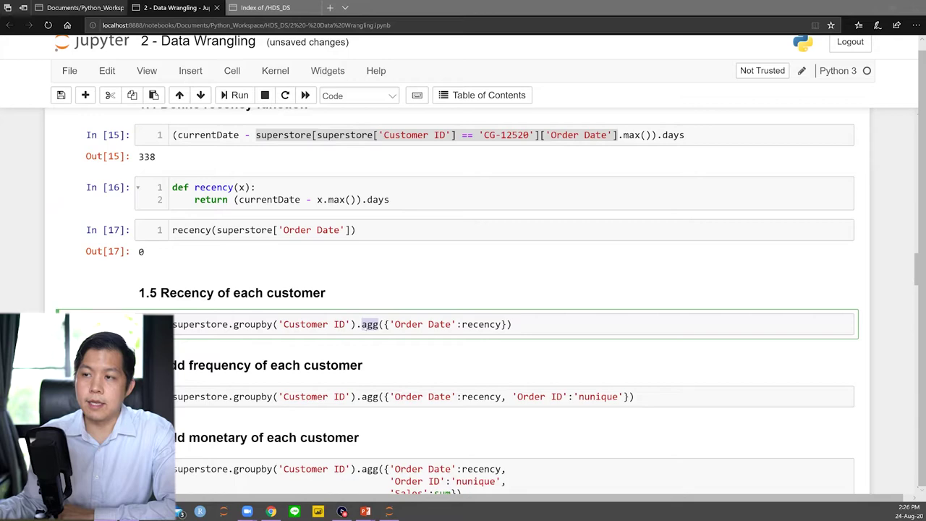
left_click(354, 324)
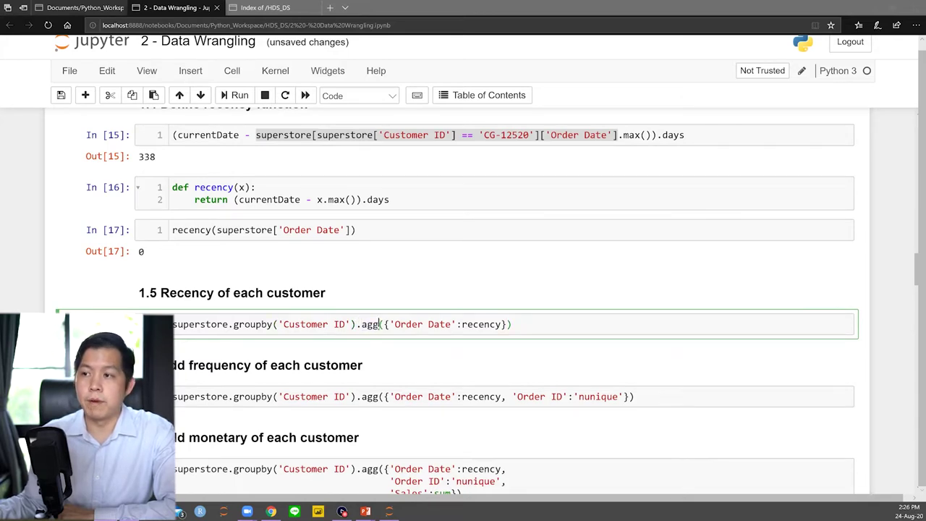
left_click_drag(390, 324, 454, 324)
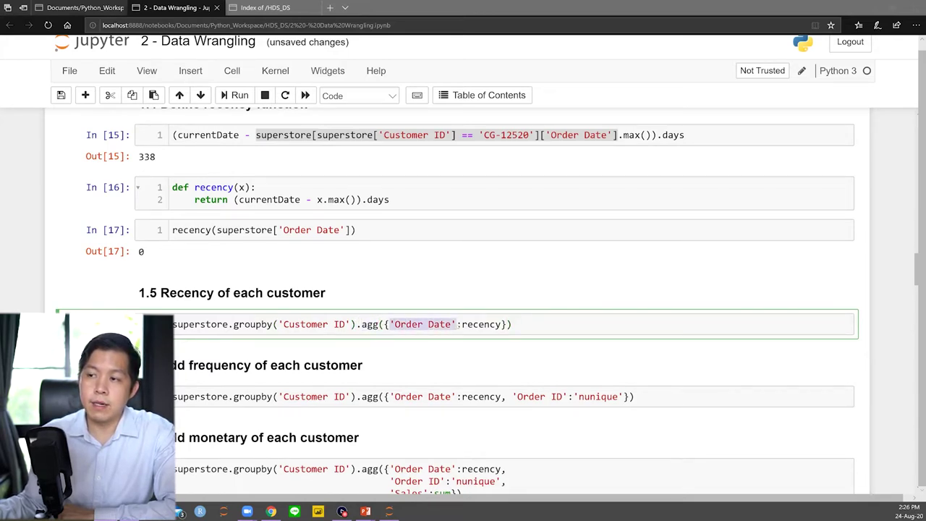
left_click(478, 324)
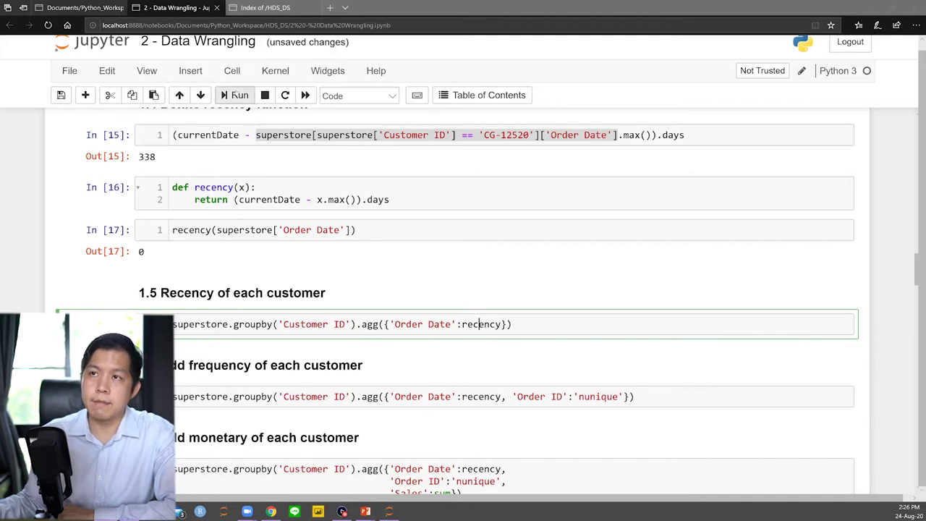
left_click(239, 95)
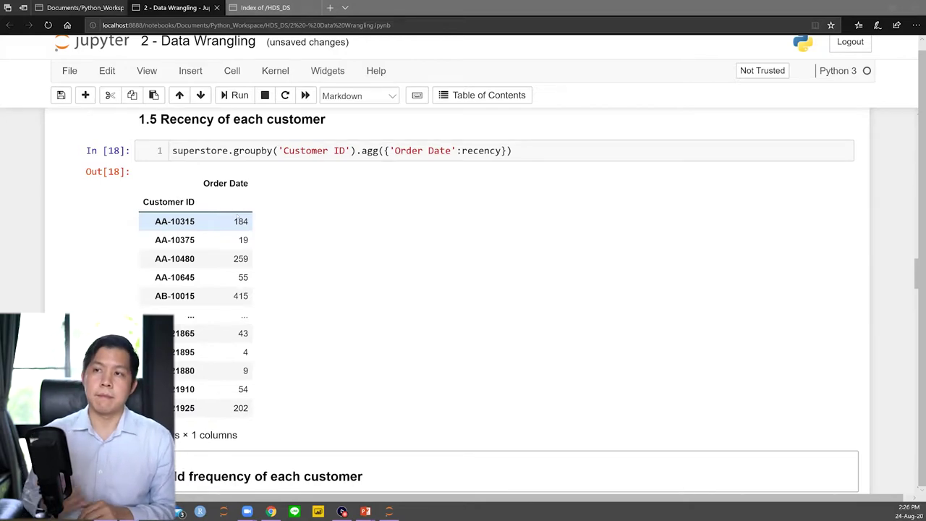
Examine the recency table per customer and look back at the order and customer columns of the loaded superstore data
scroll(252, 210, "down", 2)
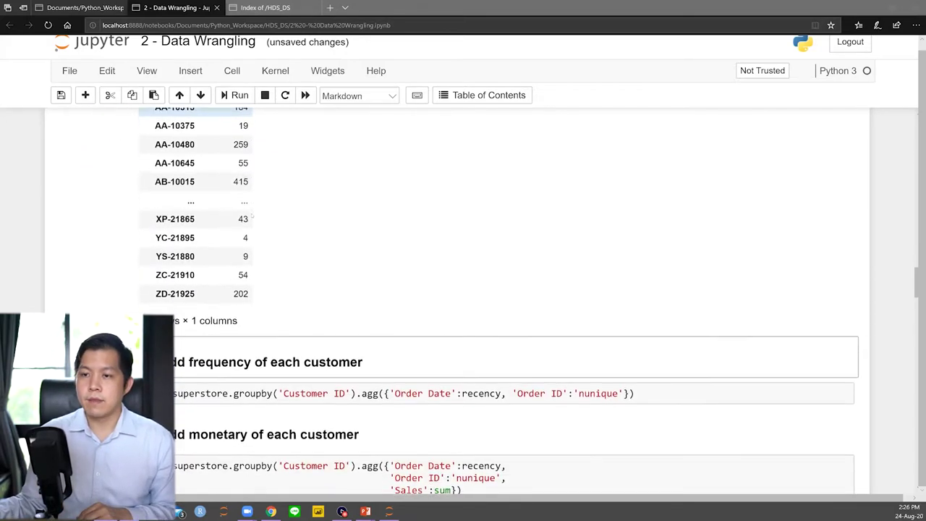
scroll(249, 333, "up", 2)
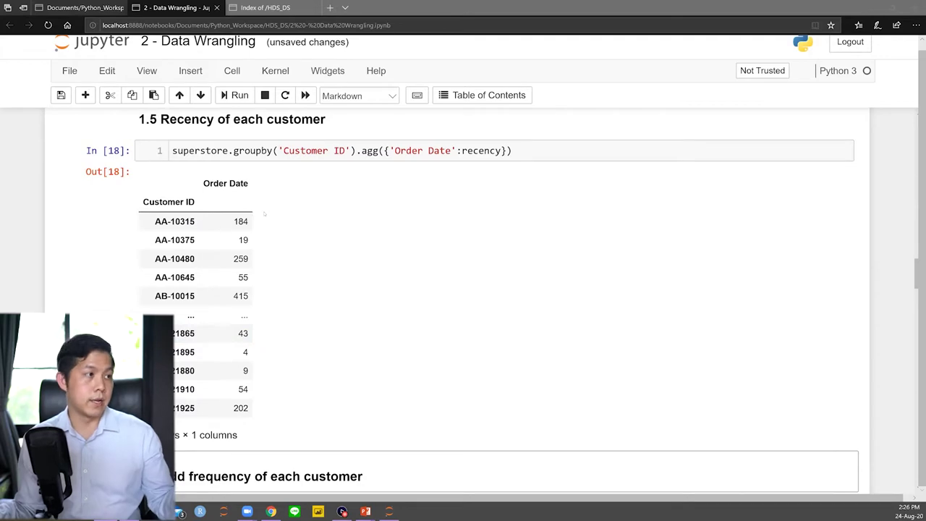
scroll(264, 213, "down", 2)
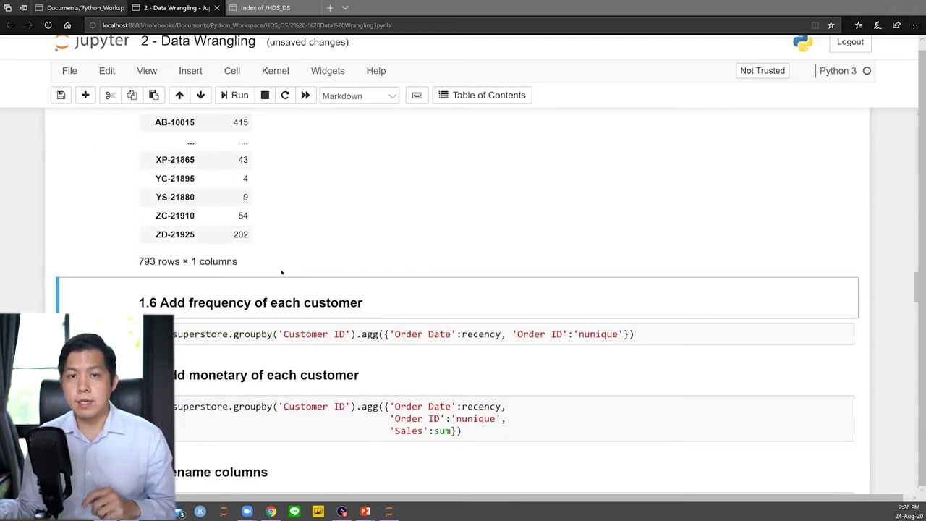
left_click(219, 334)
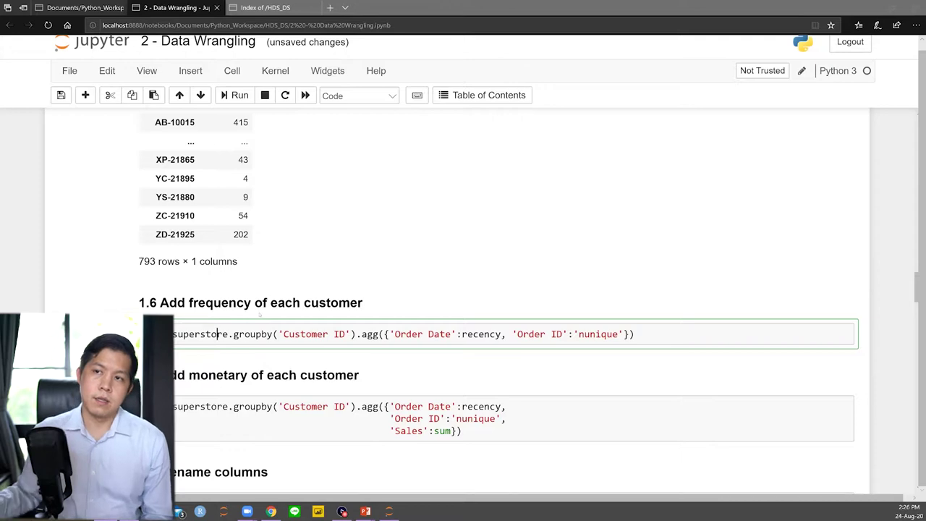
scroll(463, 304, "up", 3)
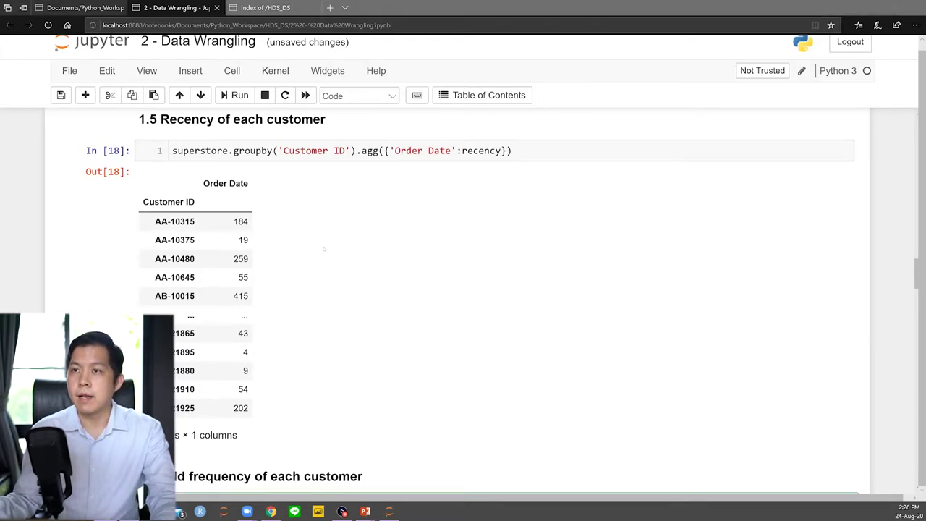
scroll(323, 248, "up", 10)
scroll(323, 248, "up", 15)
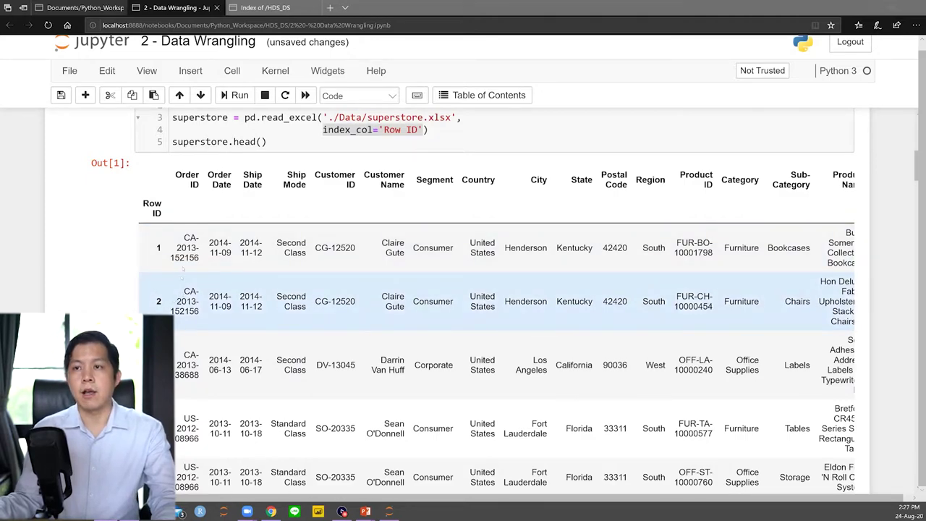
scroll(507, 247, "down", 10)
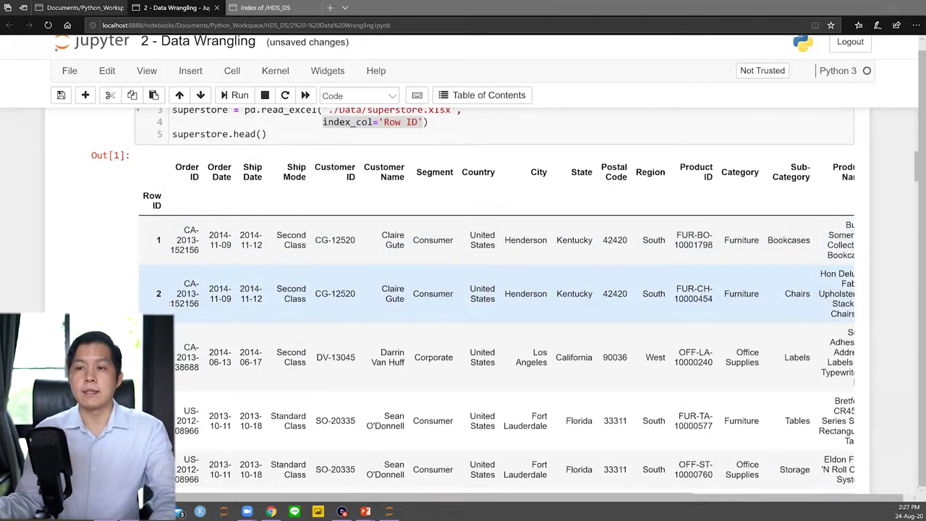
scroll(473, 301, "down", 3)
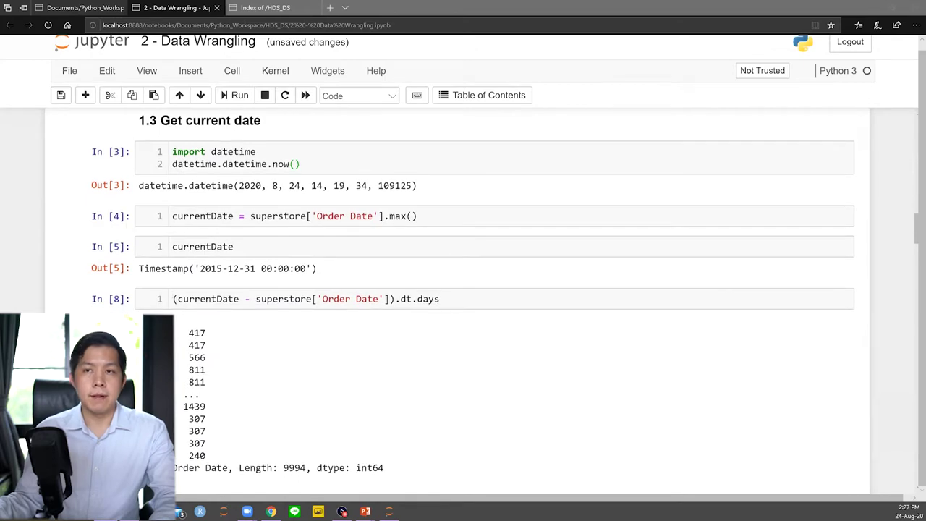
scroll(473, 347, "up", 12)
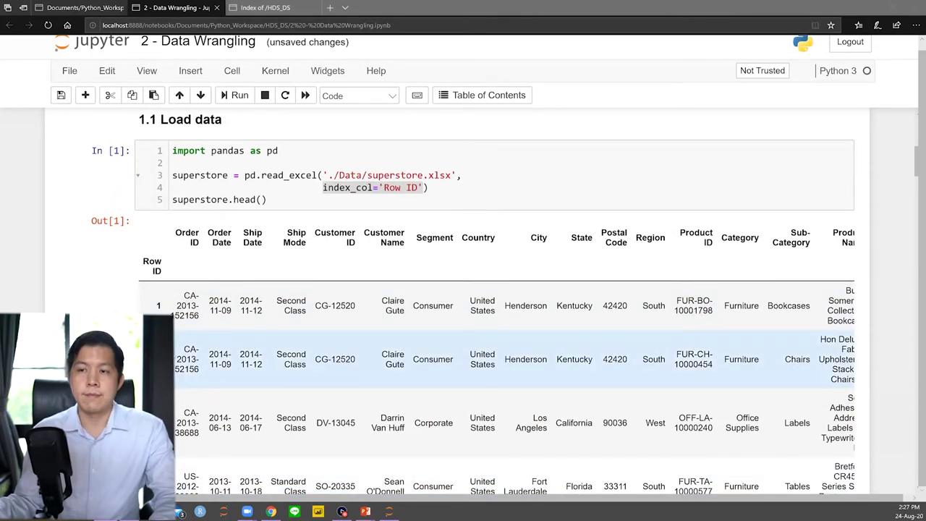
scroll(170, 307, "down", 15)
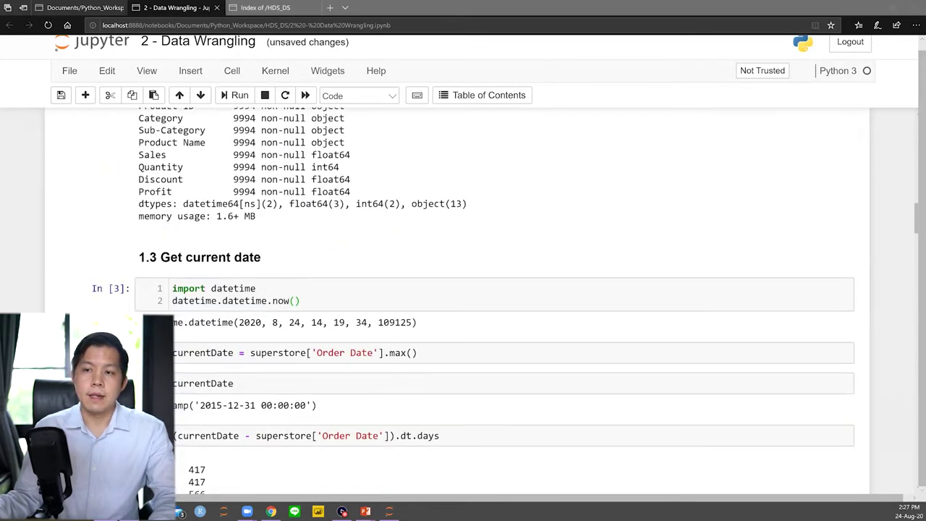
Look back over the recency(x) definition and the per-customer recency aggregation before moving on to section 1.6
key("shift+Return")
key("shift+Return")
key("shift+Return")
key("shift+Return")
key("shift+Return")
key("shift+Return")
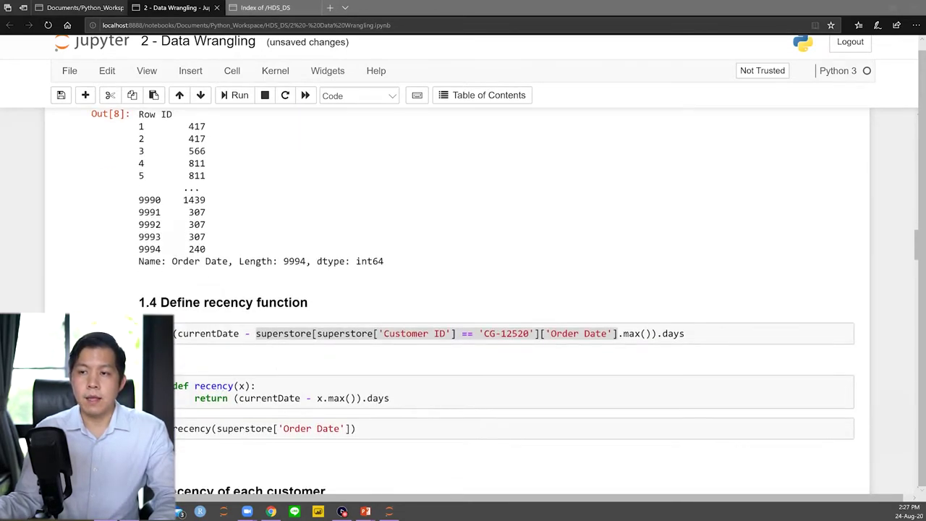
scroll(375, 284, "down", 5)
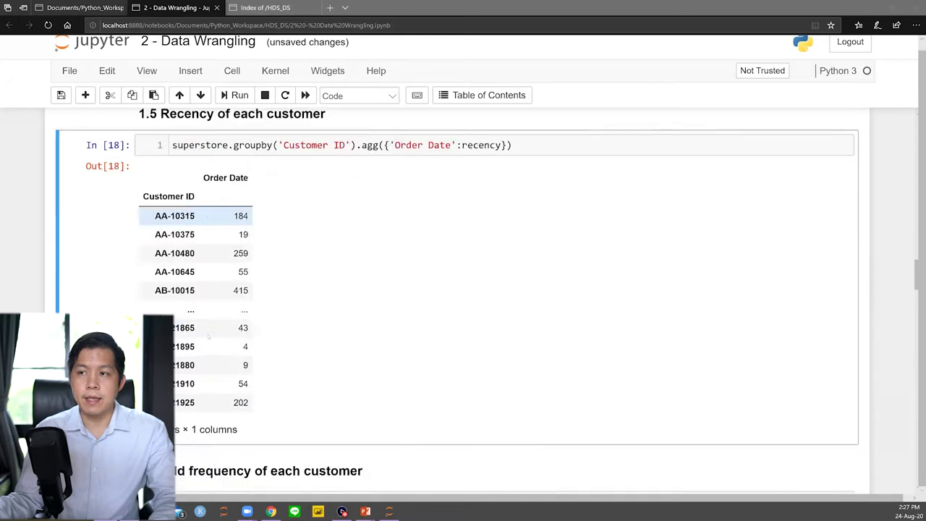
scroll(376, 284, "up", 5)
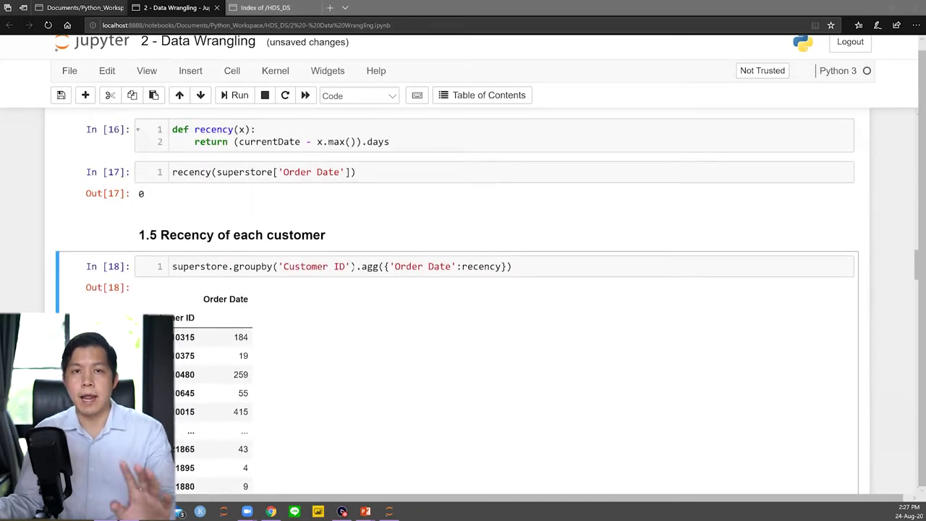
scroll(278, 265, "down", 5)
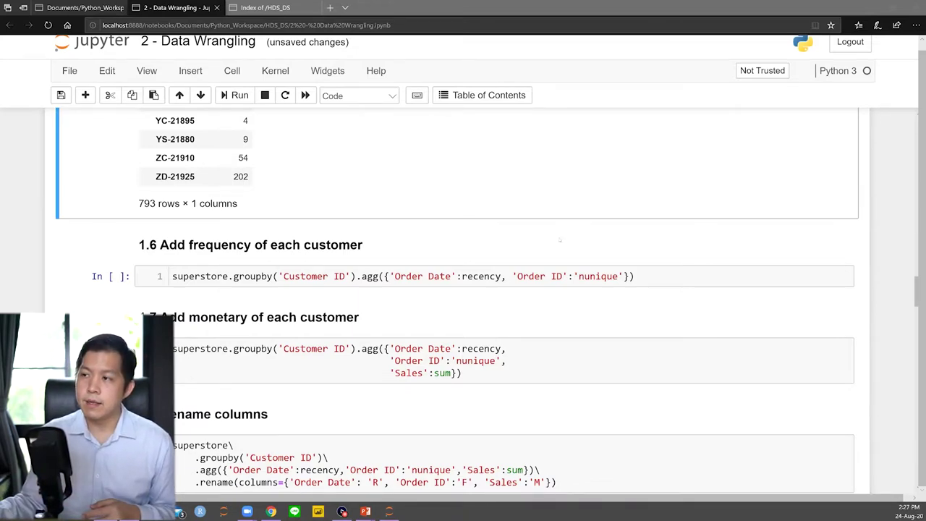
Examine the section 1.6 aggregation, comparing the 'Order ID':'nunique' entry with the recency function applied to 'Order Date'
left_click(517, 277)
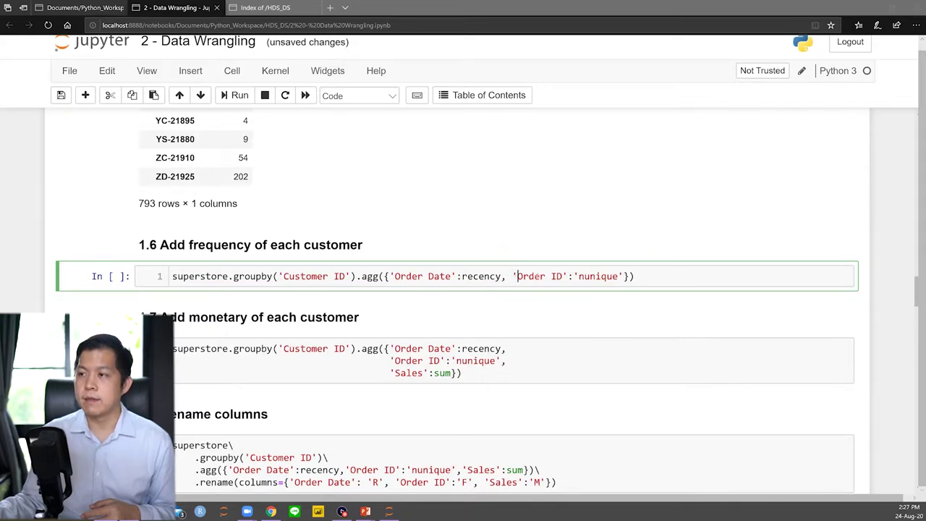
left_click_drag(519, 276, 583, 277)
left_click(599, 276)
left_click(620, 251)
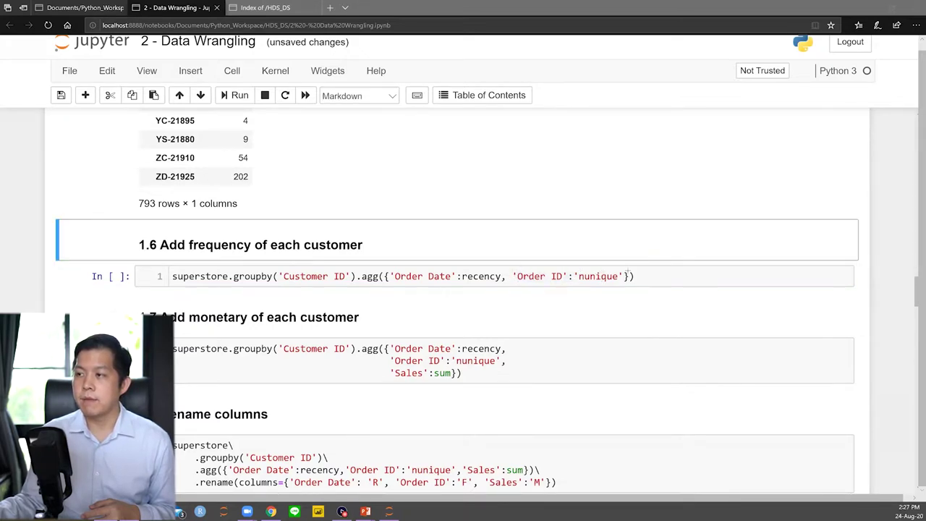
left_click(626, 276)
mouse_move(626, 276)
left_mouse_down()
mouse_move(516, 278)
mouse_move(626, 277)
left_mouse_up()
left_click(514, 276)
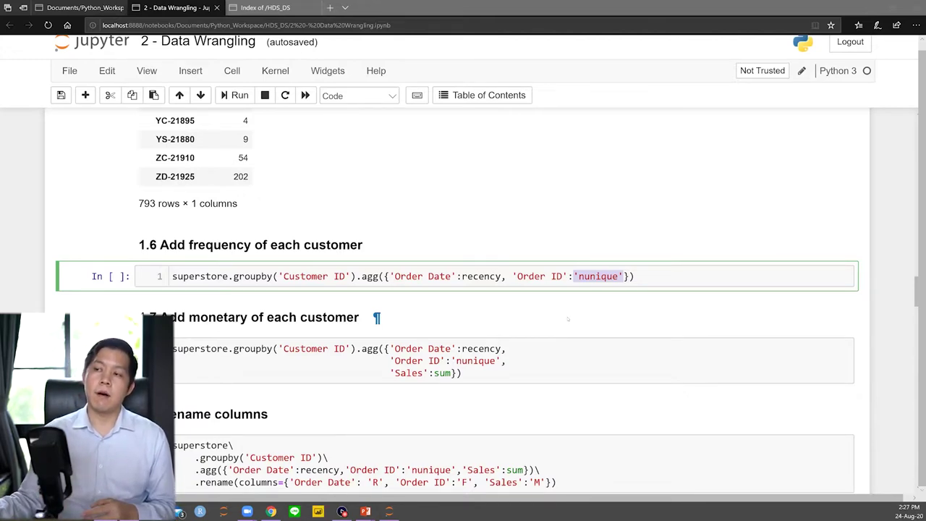
left_click_drag(516, 277, 566, 276)
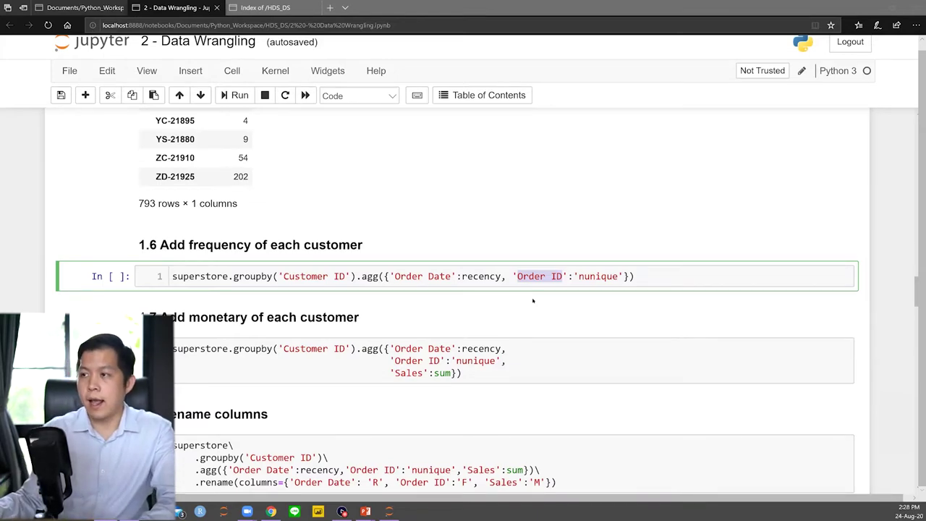
left_click_drag(579, 277, 619, 276)
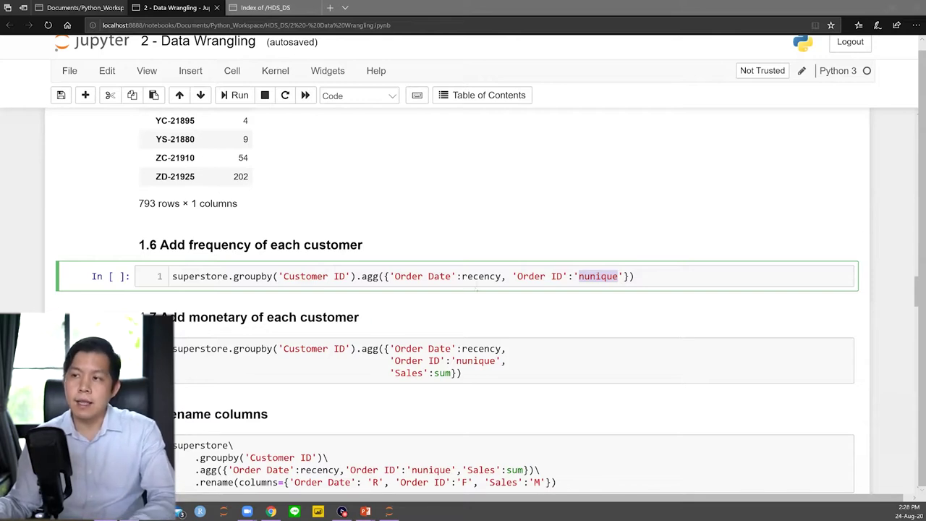
left_click(478, 276)
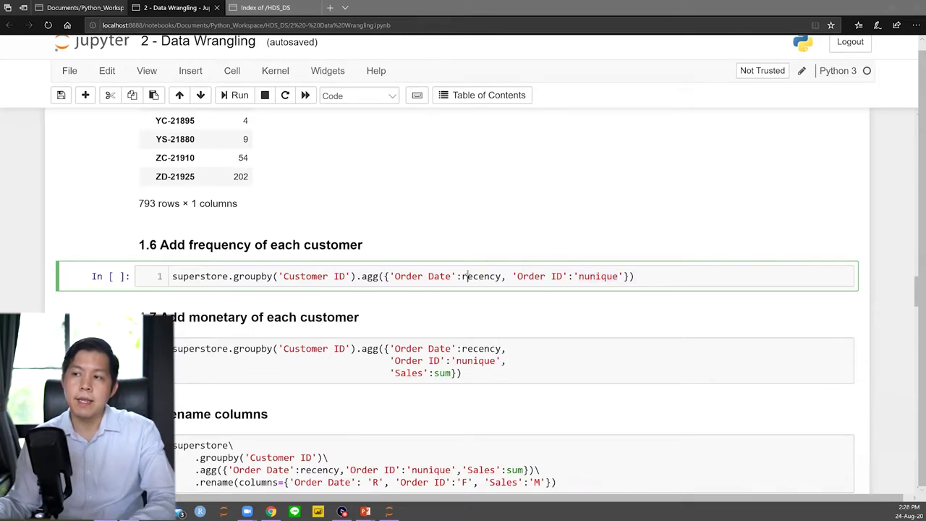
left_click_drag(462, 276, 501, 276)
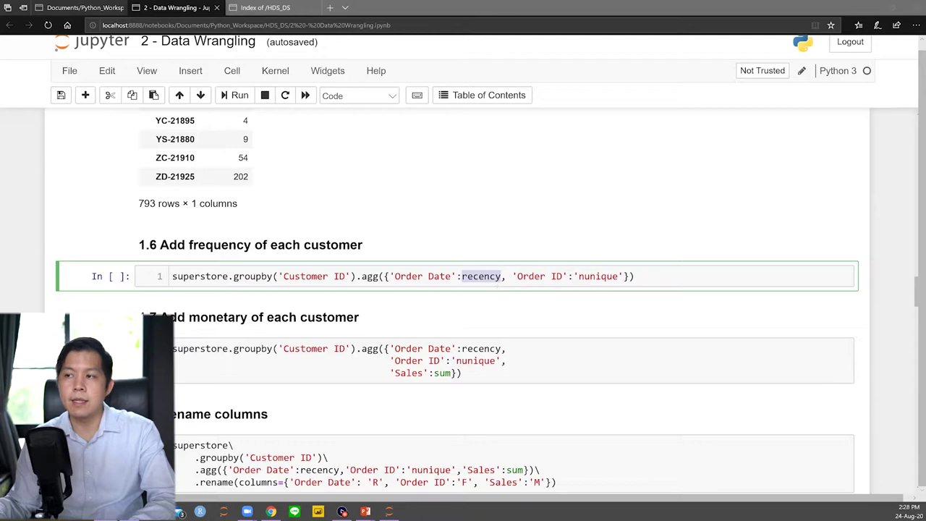
left_click(500, 277)
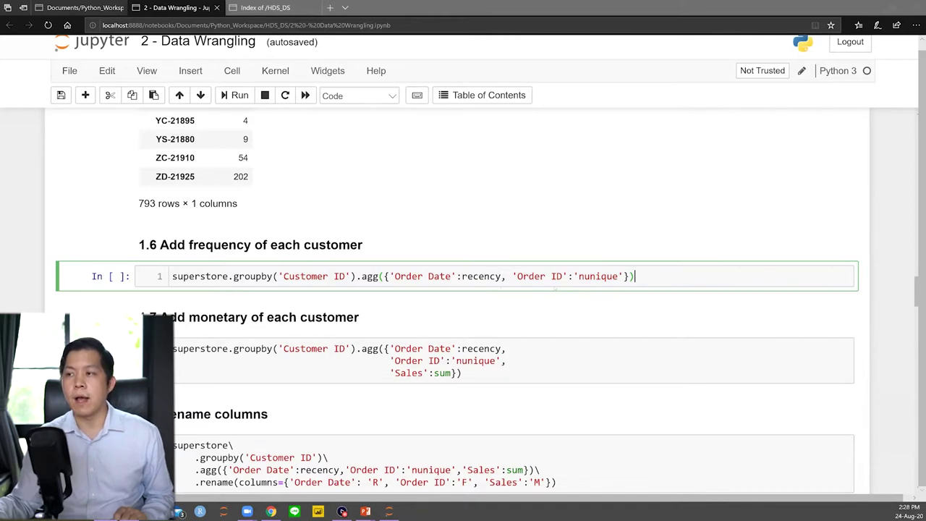
left_click_drag(573, 277, 626, 276)
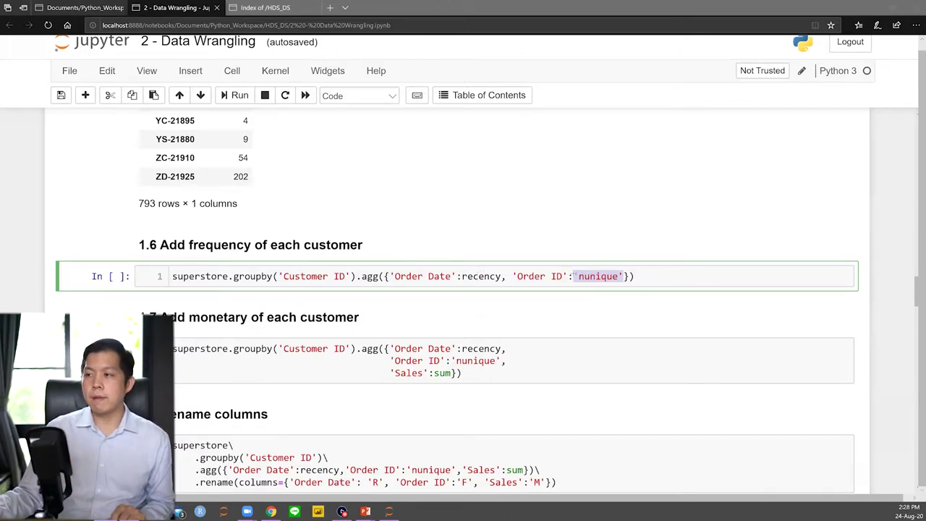
left_click(575, 276)
left_click_drag(573, 276, 624, 276)
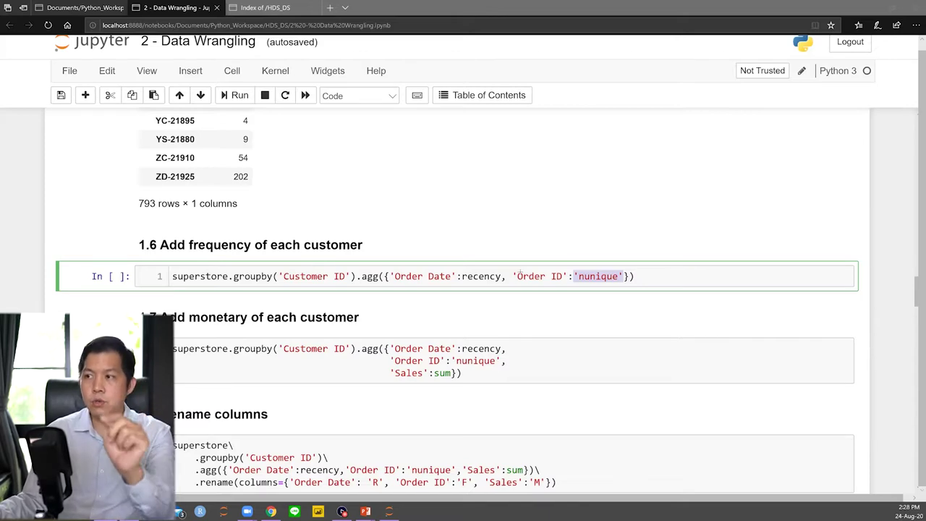
Insert a cell above the section 1.6 aggregation and run superstore('Customer ID').nunique() in it
left_click(64, 275)
key("a")
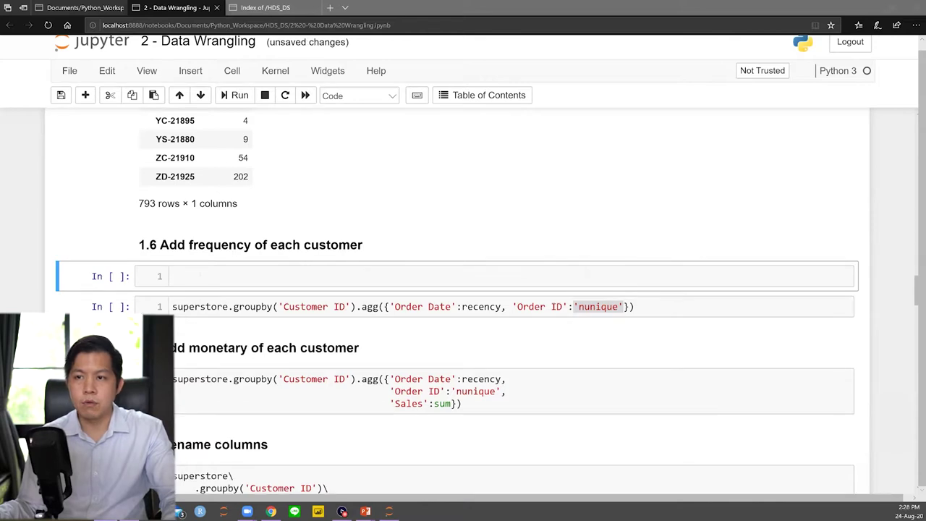
key("Return")
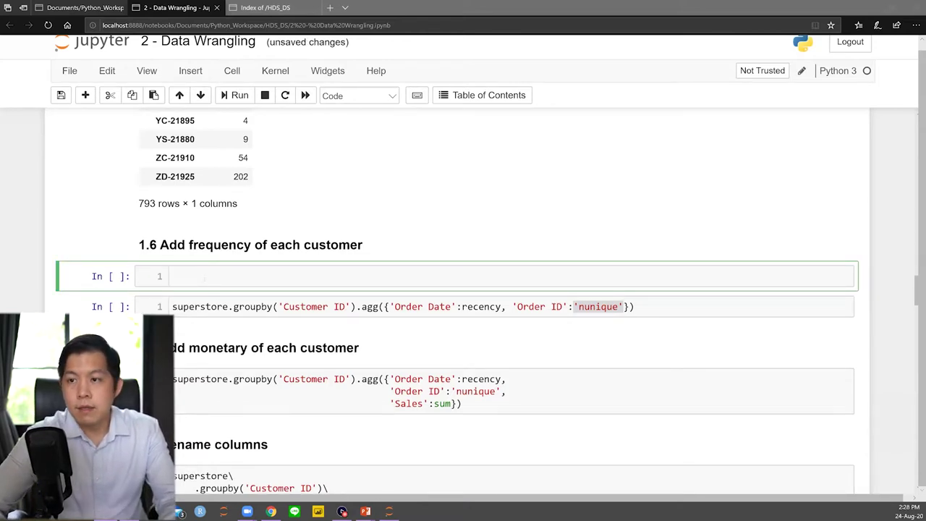
type("superstore")
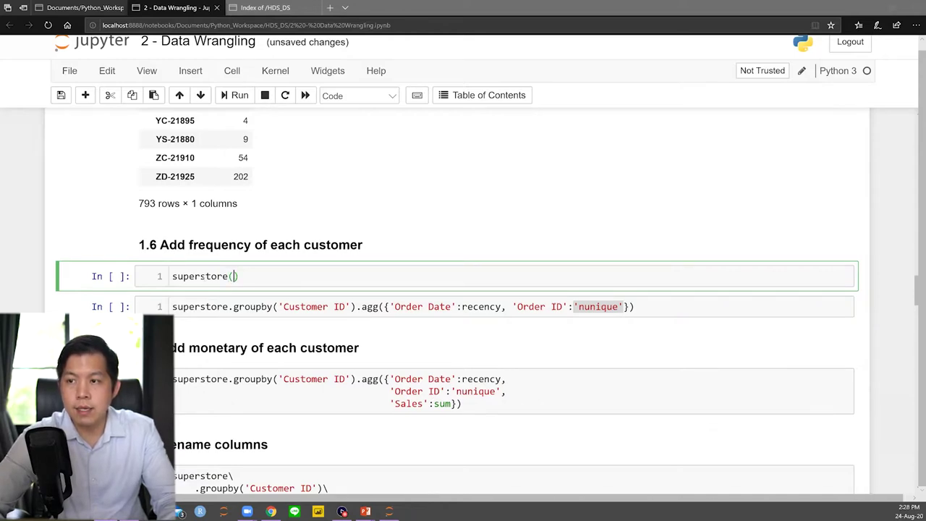
type("('Customer")
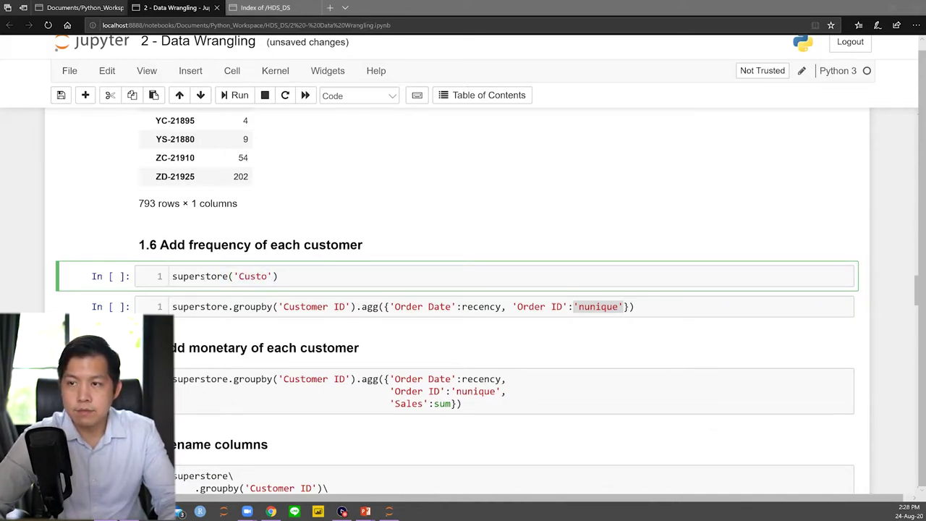
type(" ID")
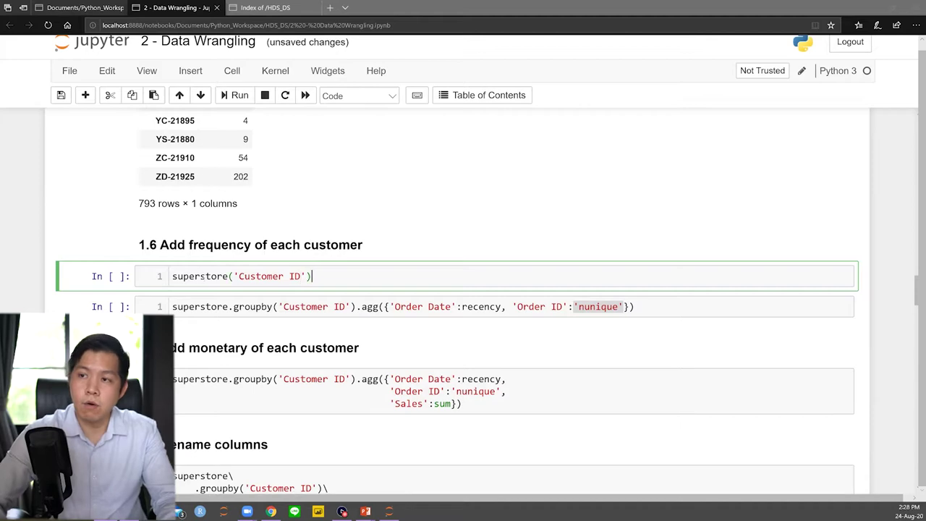
type("').")
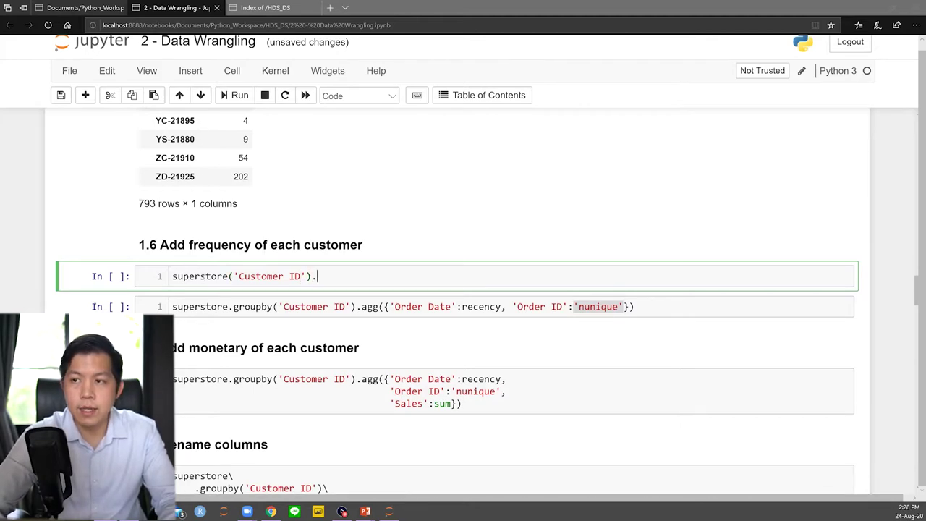
type("nunique")
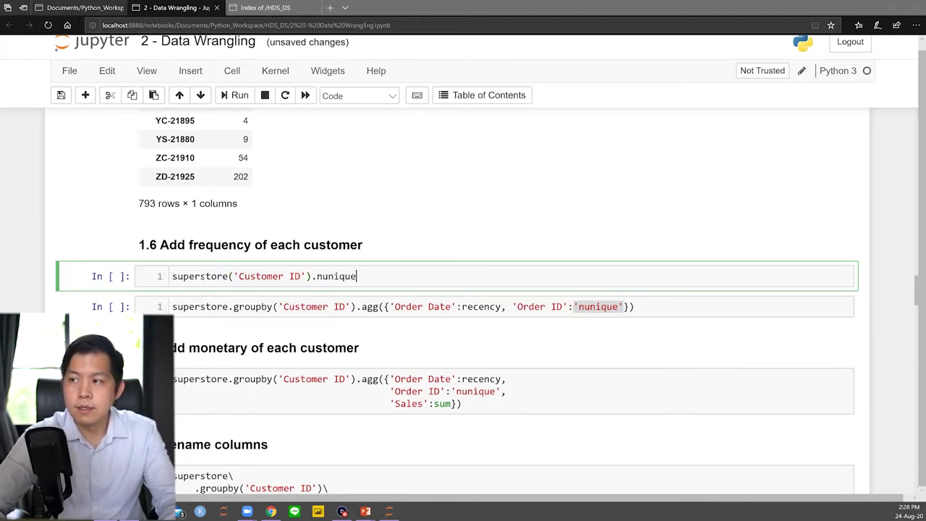
type("()")
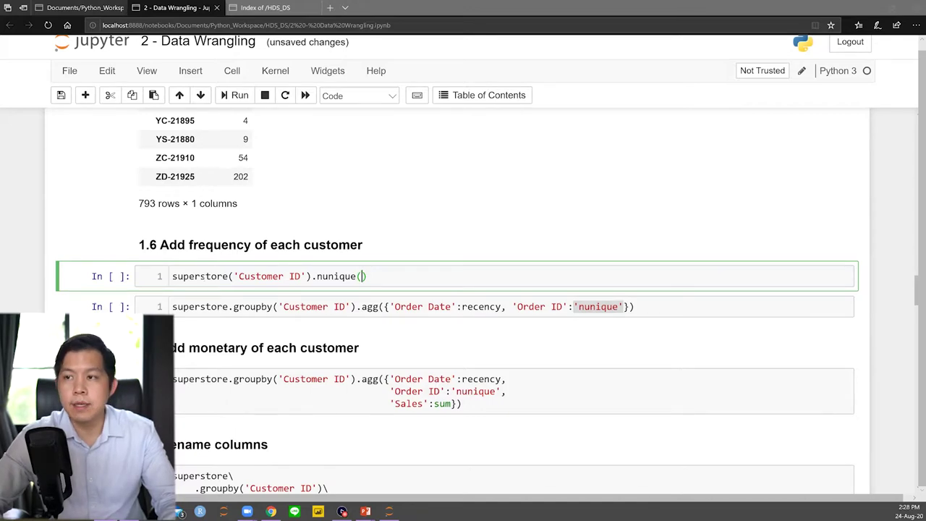
key("shift+Return")
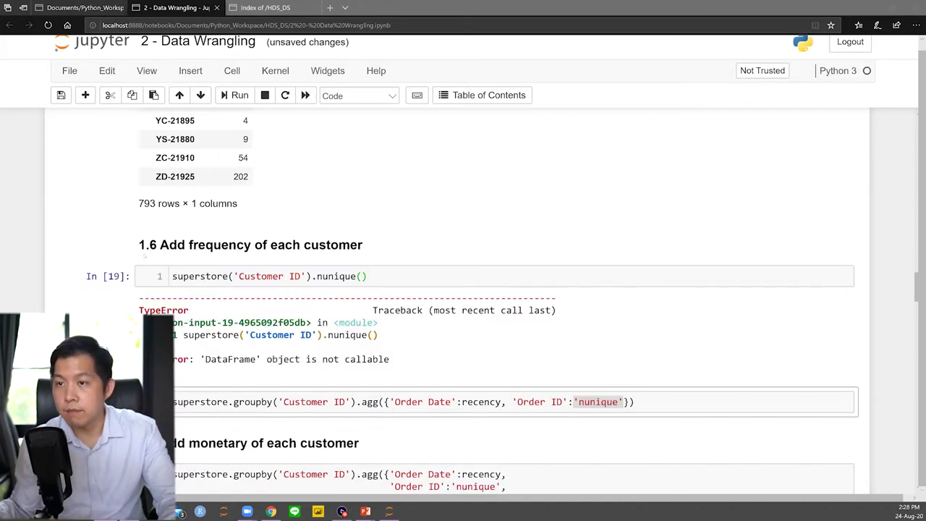
Replace the parentheses around 'Customer ID' with square brackets and rerun the cell as superstore['Customer ID'].nunique()
left_click(234, 275)
key("BackSpace")
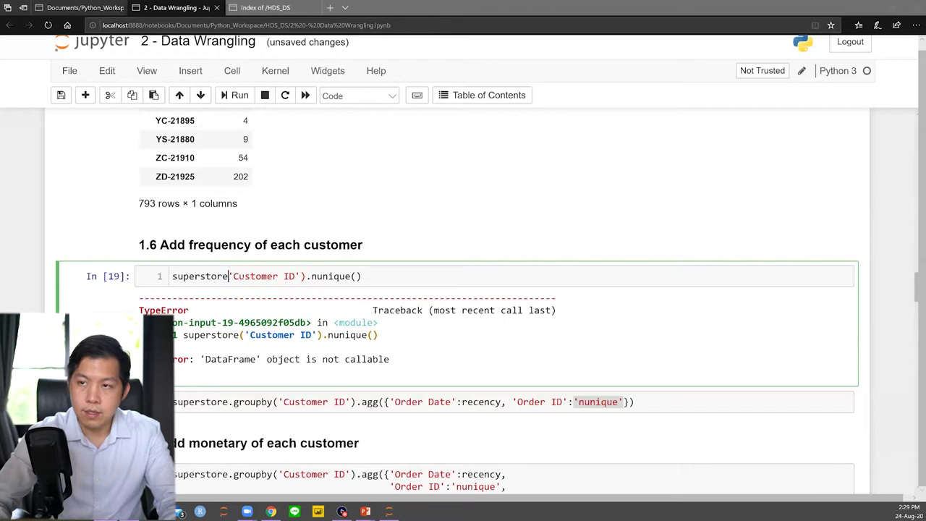
type("[")
key("BackSpace")
key("Right")
key("Right")
key("Right")
key("Right")
key("Right")
key("Right")
key("Right")
key("Right")
key("Right")
key("Right")
key("Right")
key("Right")
key("Right")
key("Right")
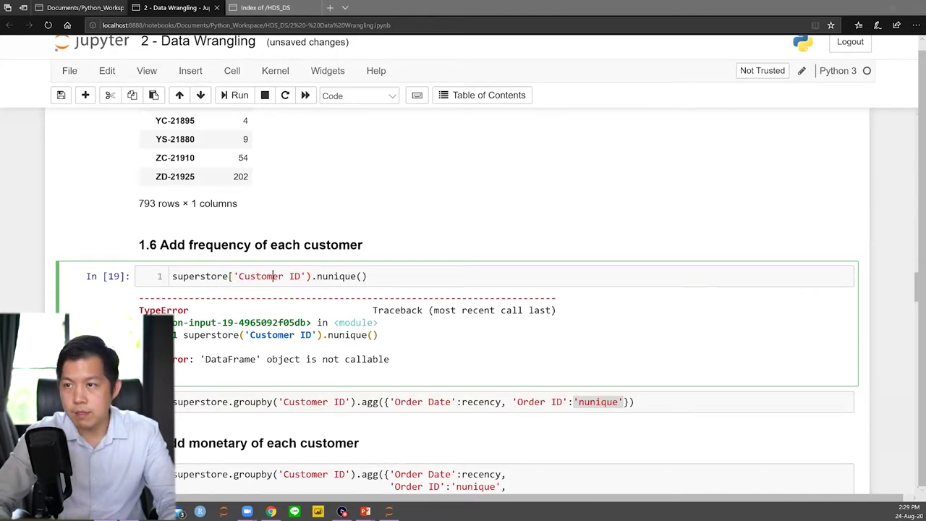
key("BackSpace")
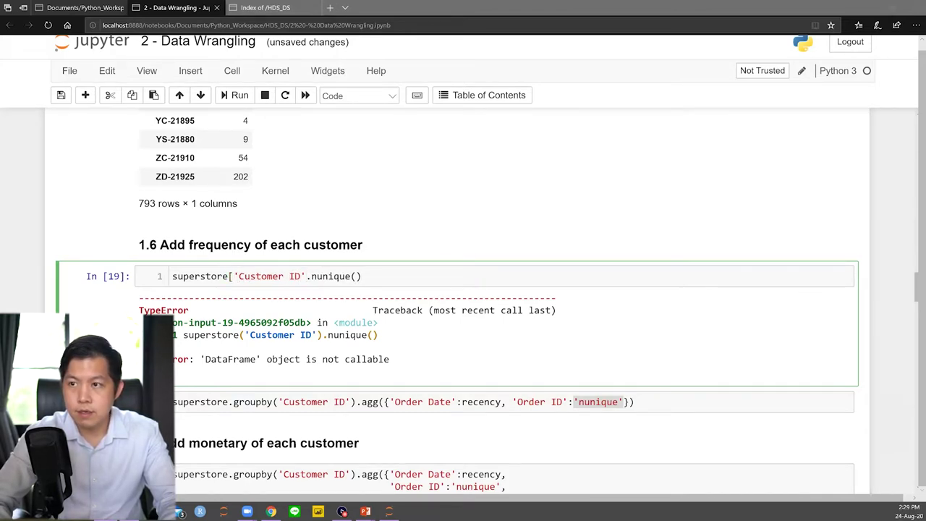
type("]")
key("shift+Return")
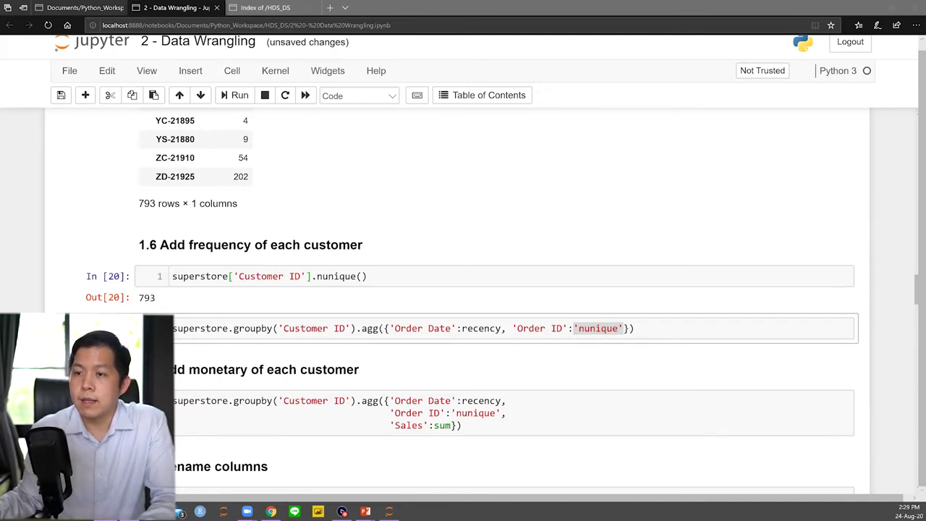
Run the section 1.6 cell adding 'Order ID':'nunique' and the section 1.7 cell adding 'Sales':sum per customer
key("Return")
key("shift+Return")
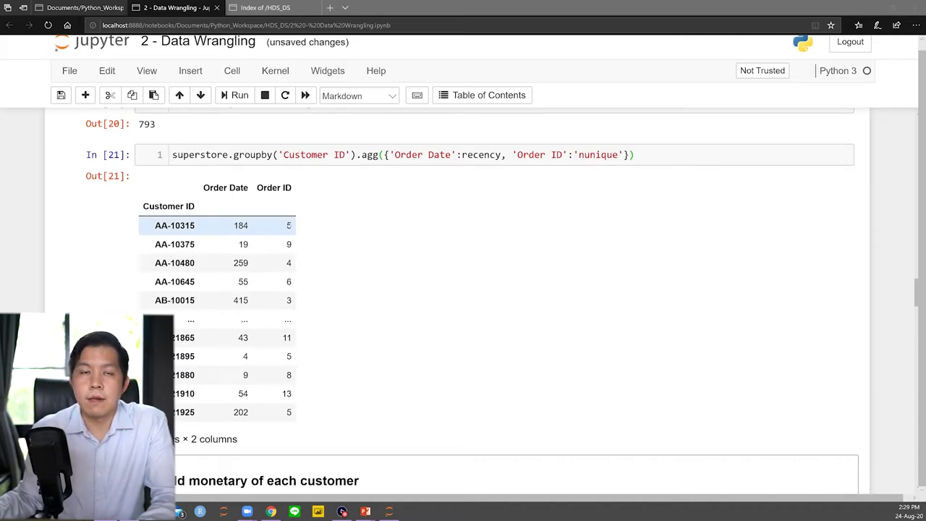
scroll(242, 225, "down", 4)
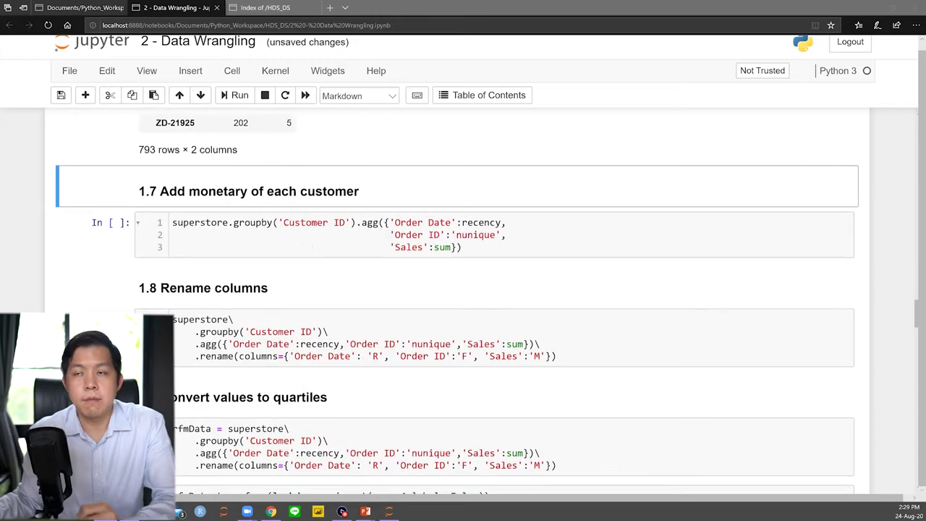
left_click(312, 247)
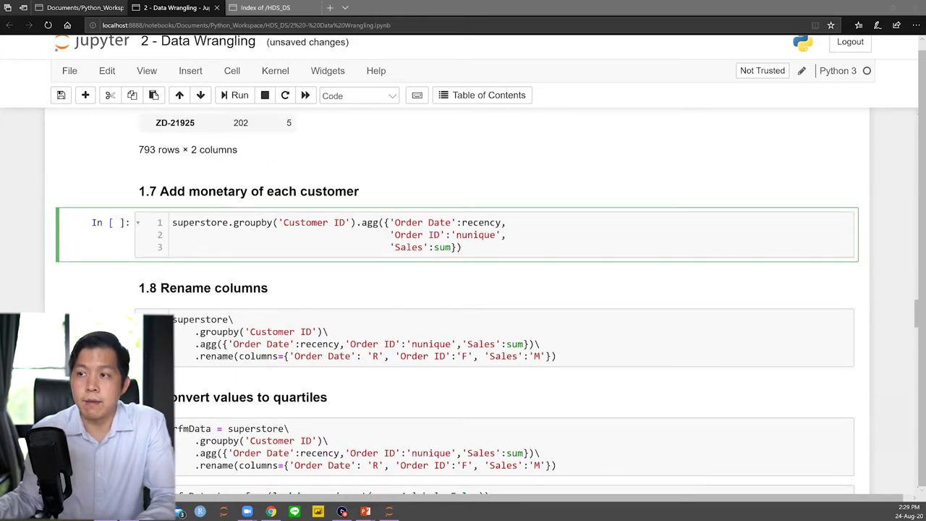
left_click(238, 95)
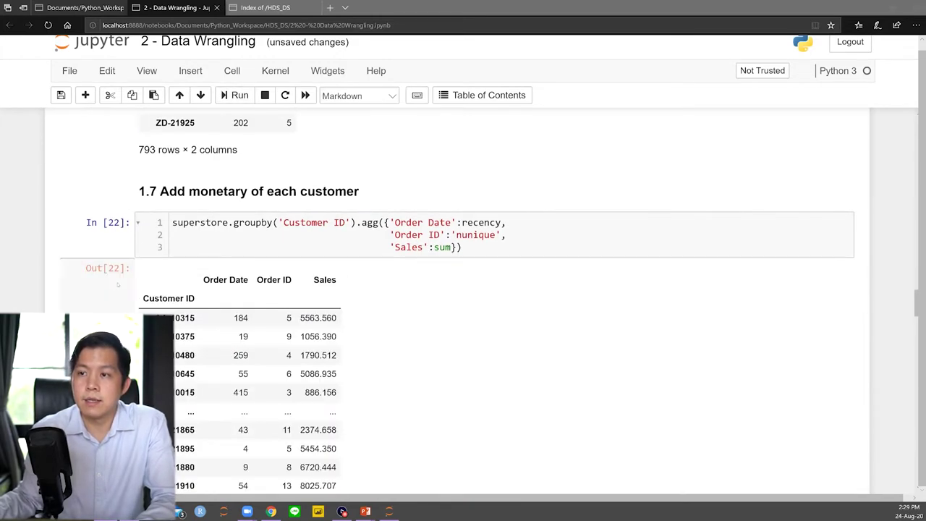
Examine the section 1.7 result columns and the section 1.8 rename mapping of 'Order Date', 'Order ID' and 'Sales' to R, F and M
scroll(186, 229, "down", 1)
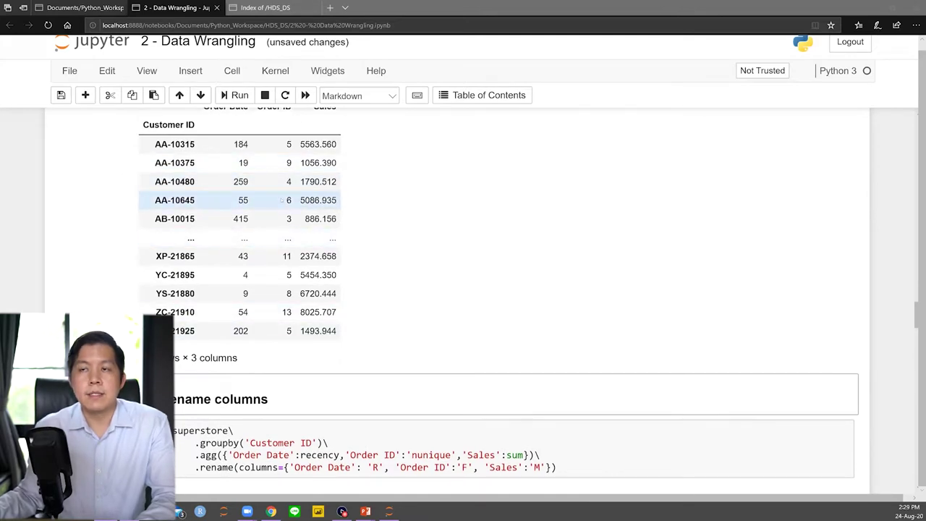
scroll(299, 210, "up", 2)
scroll(298, 212, "up", 1)
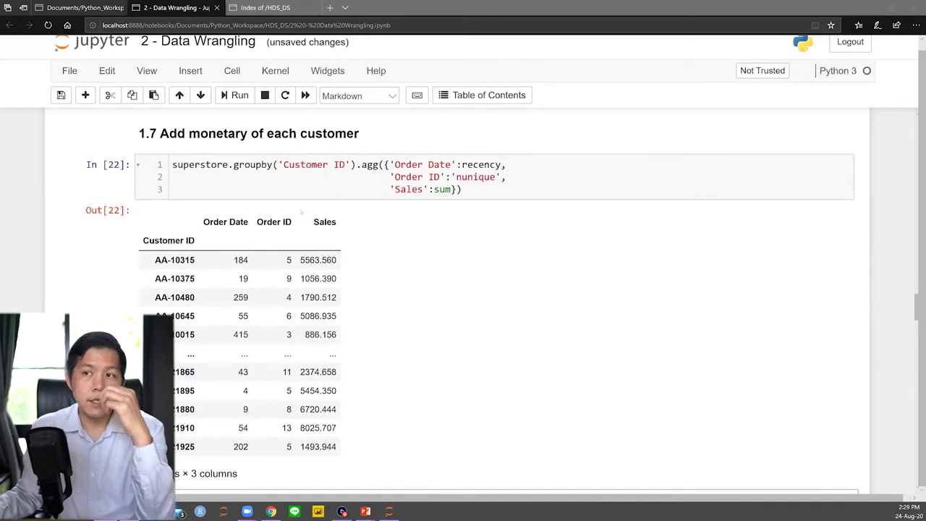
scroll(303, 246, "down", 3)
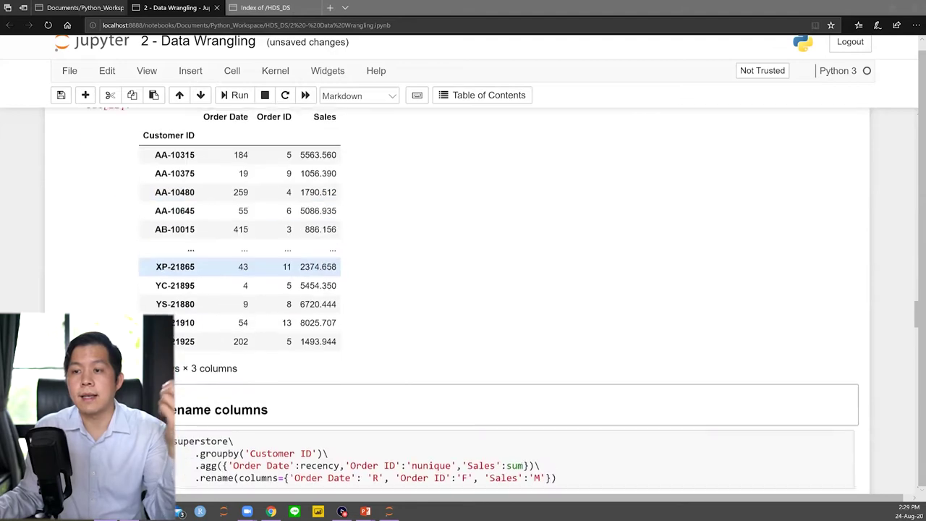
scroll(302, 195, "down", 1)
left_click(557, 351)
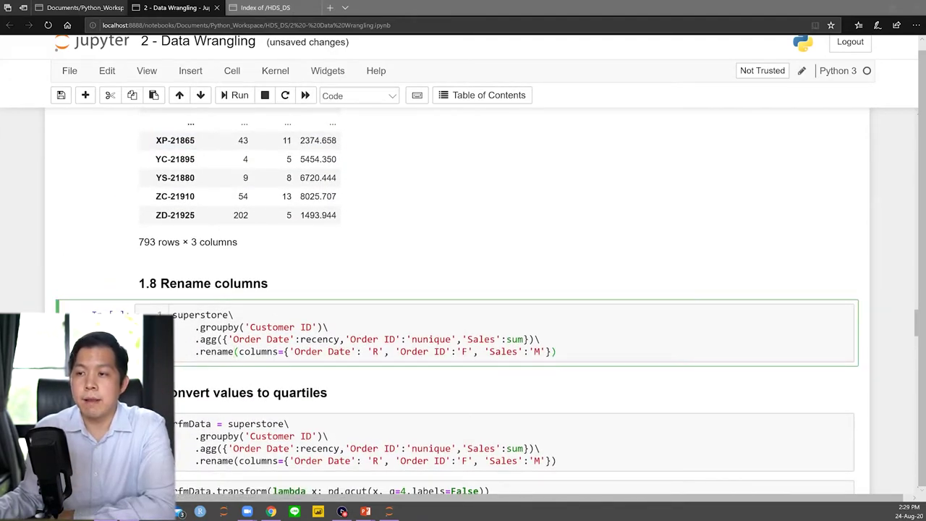
key("ctrl+s")
left_click_drag(194, 351, 265, 351)
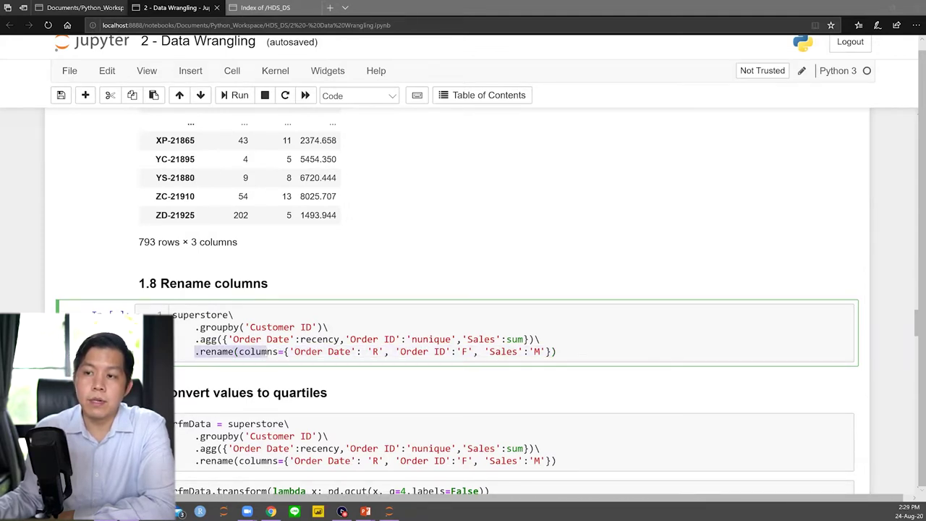
left_click(279, 352)
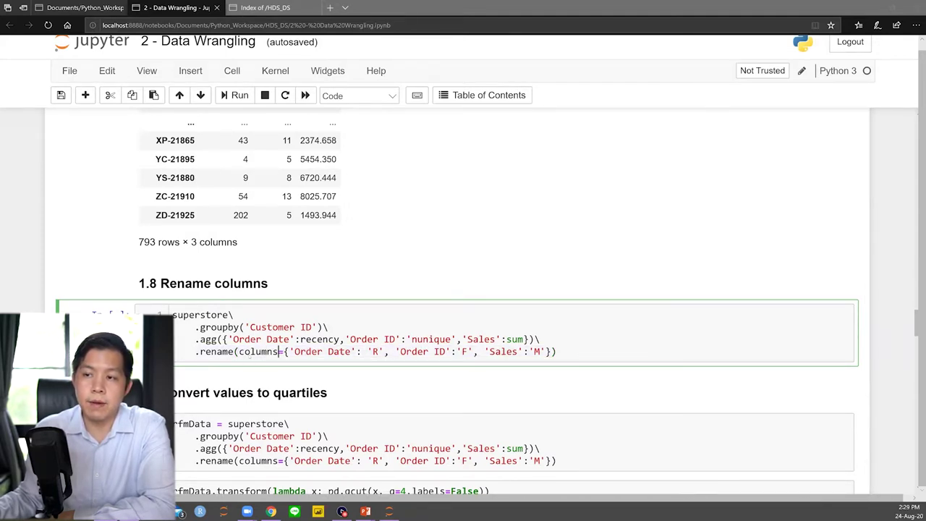
left_click_drag(289, 351, 456, 351)
left_click(373, 351)
left_click(467, 352)
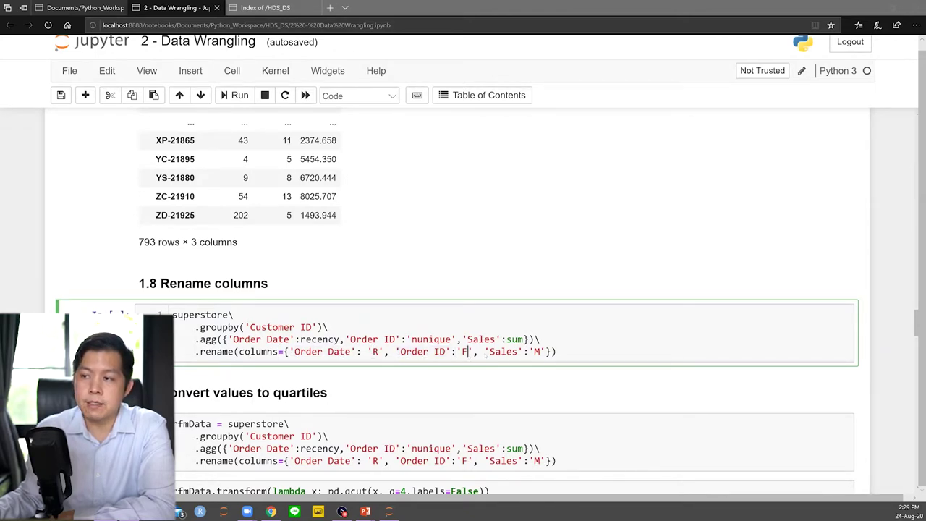
scroll(438, 351, "up", 2)
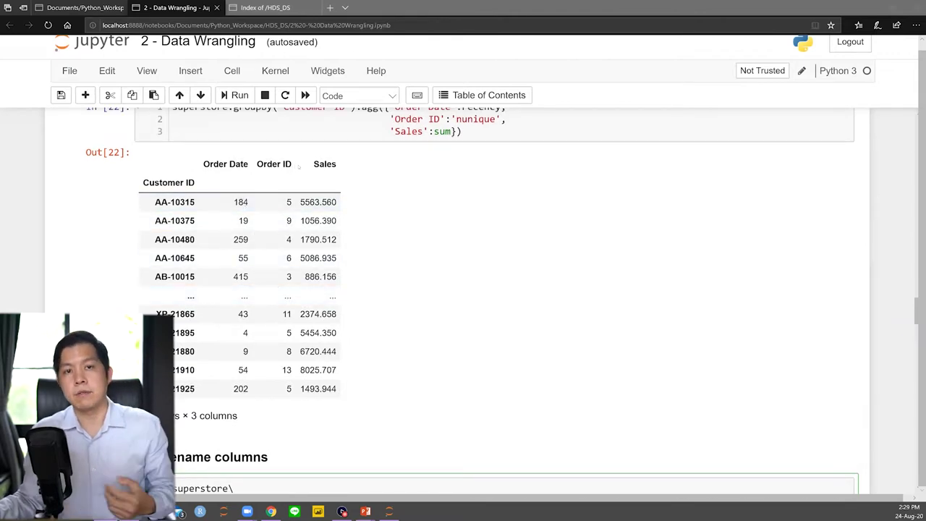
Run the section 1.8 cell that groups superstore by 'Customer ID', aggregates, and renames the columns to R, F and M
scroll(254, 232, "down", 2)
left_click(222, 269)
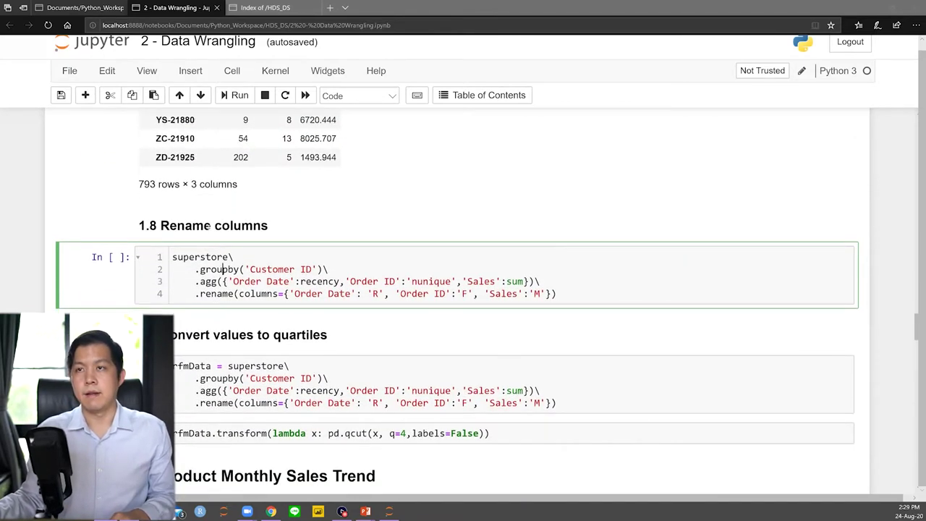
left_click(235, 95)
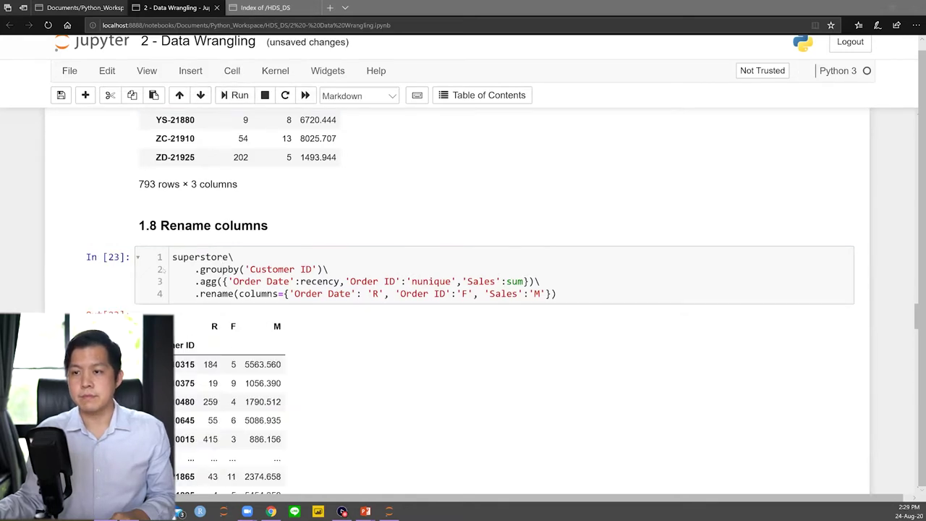
Compare the section 1.8 table with the section 1.7 output and review the chained groupby, agg and rename calls line by line
scroll(463, 289, "down", 2)
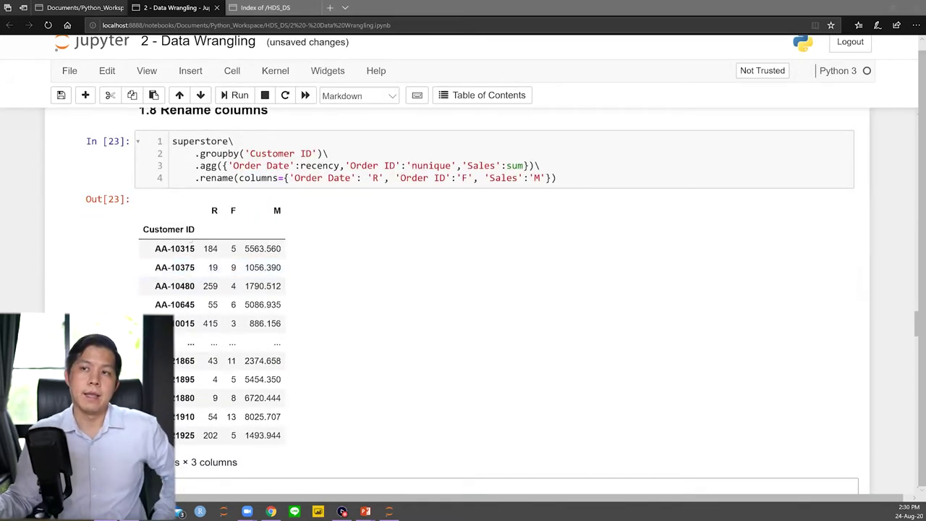
scroll(206, 249, "up", 2)
scroll(191, 265, "up", 4)
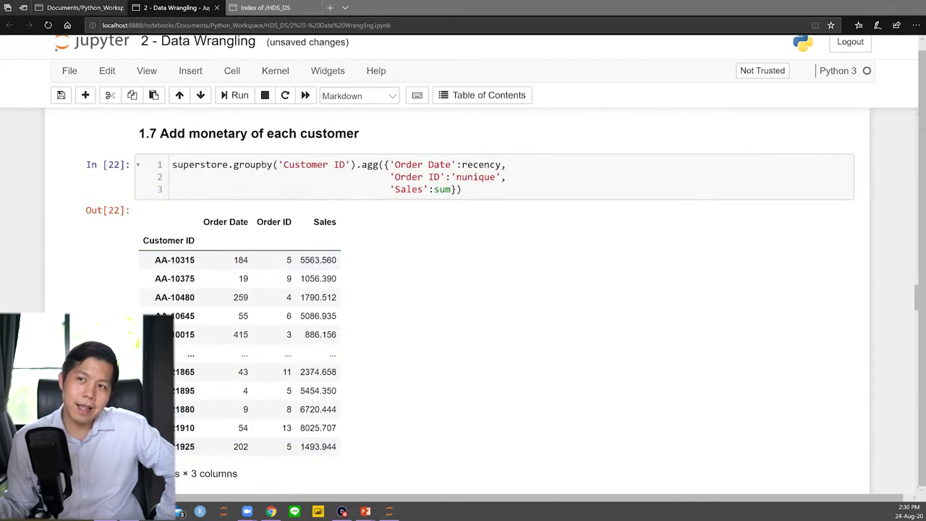
scroll(191, 265, "down", 4)
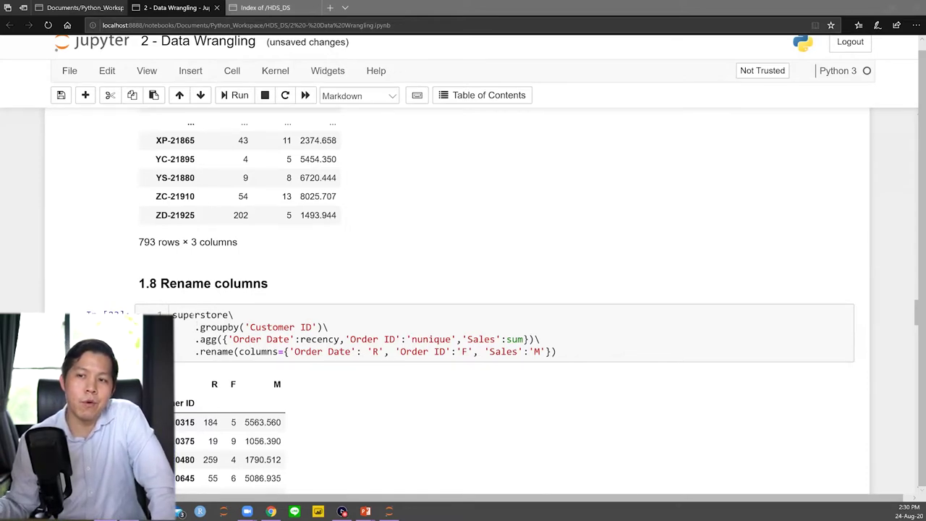
double_click(200, 315)
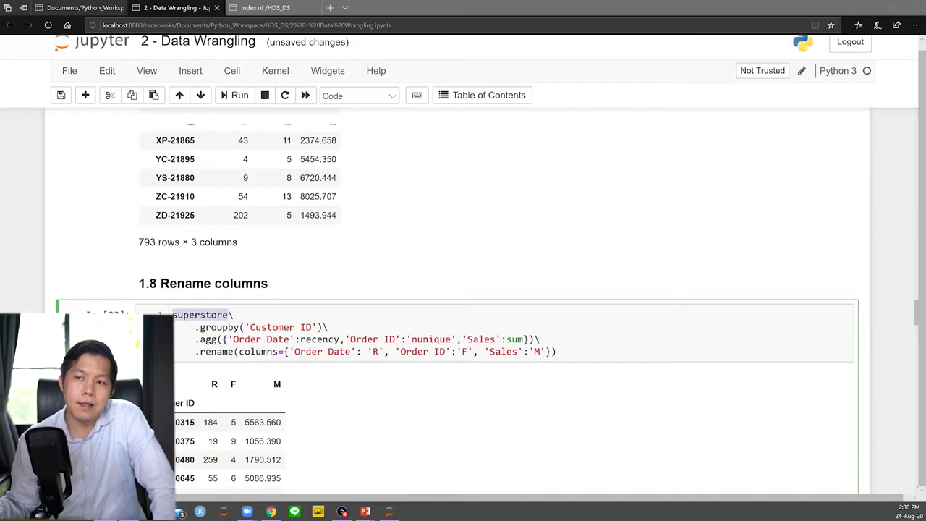
double_click(219, 327)
double_click(209, 339)
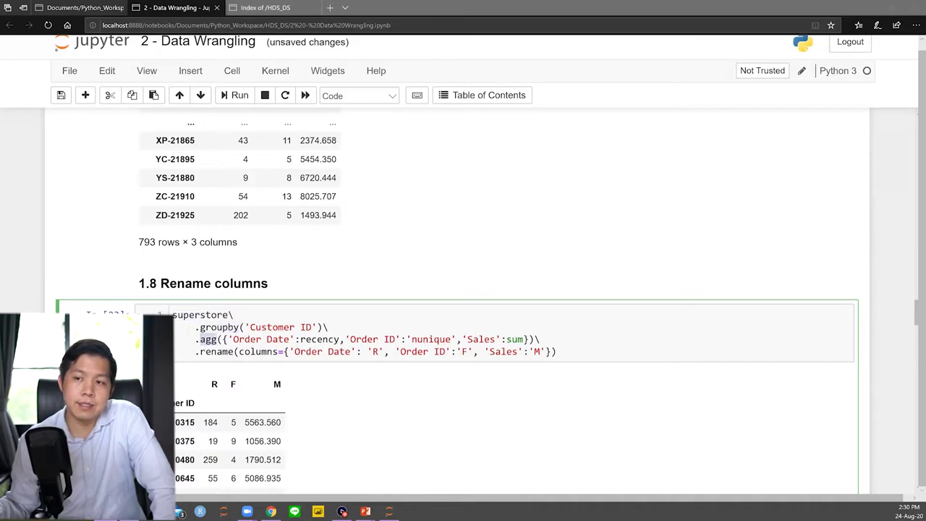
double_click(216, 351)
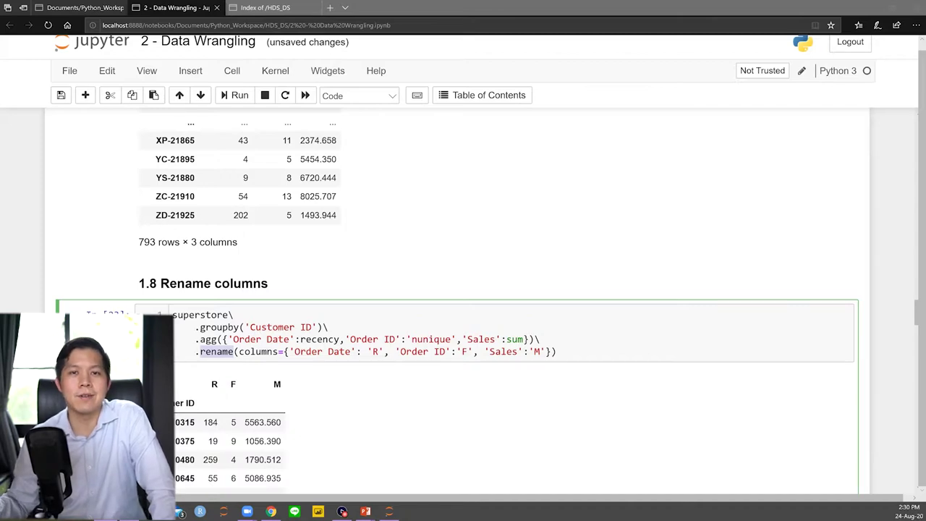
scroll(155, 362, "down", 3)
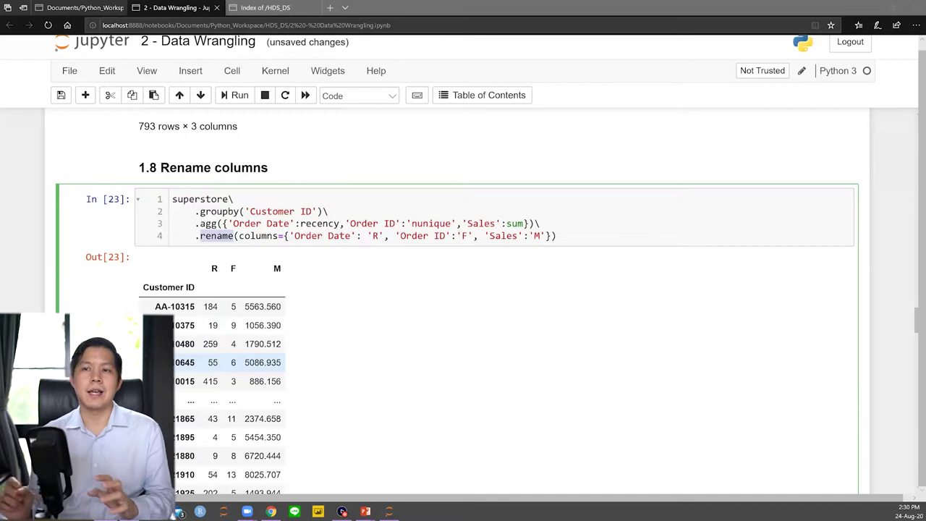
scroll(156, 362, "down", 4)
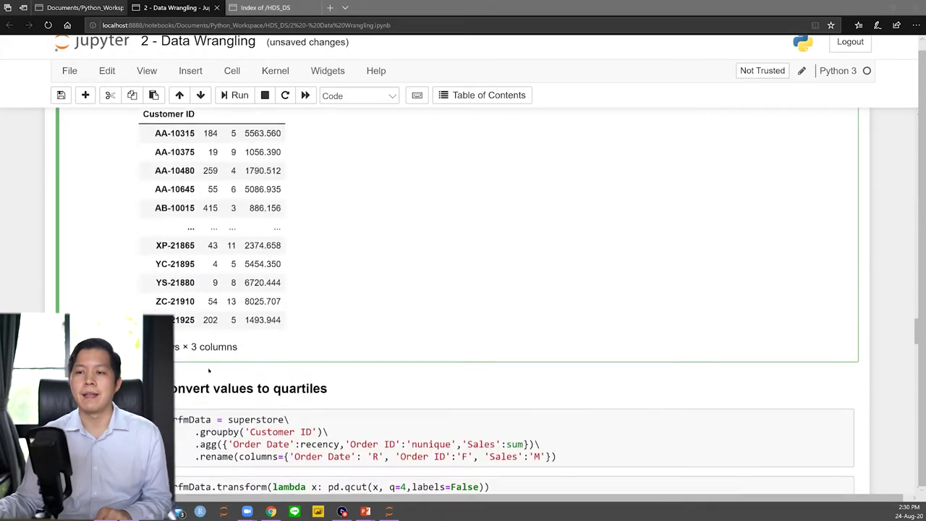
scroll(198, 361, "up", 4)
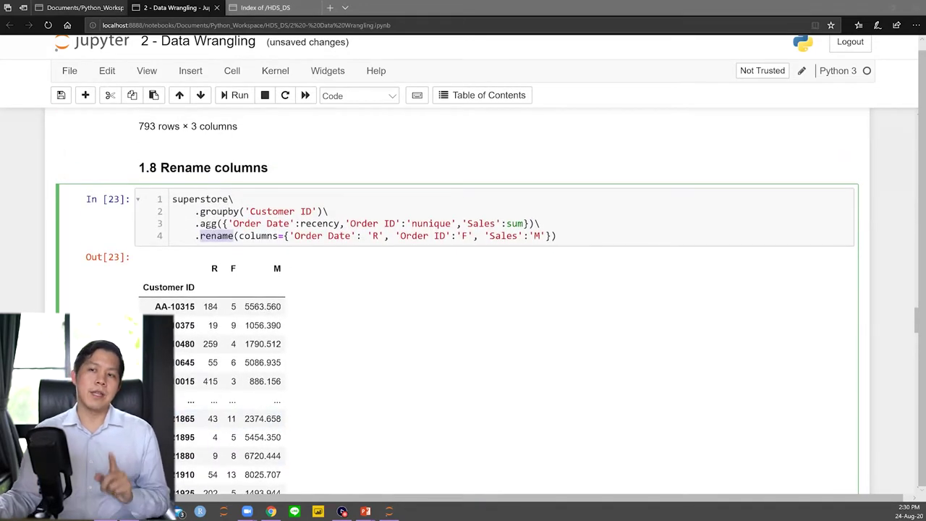
scroll(200, 268, "down", 5)
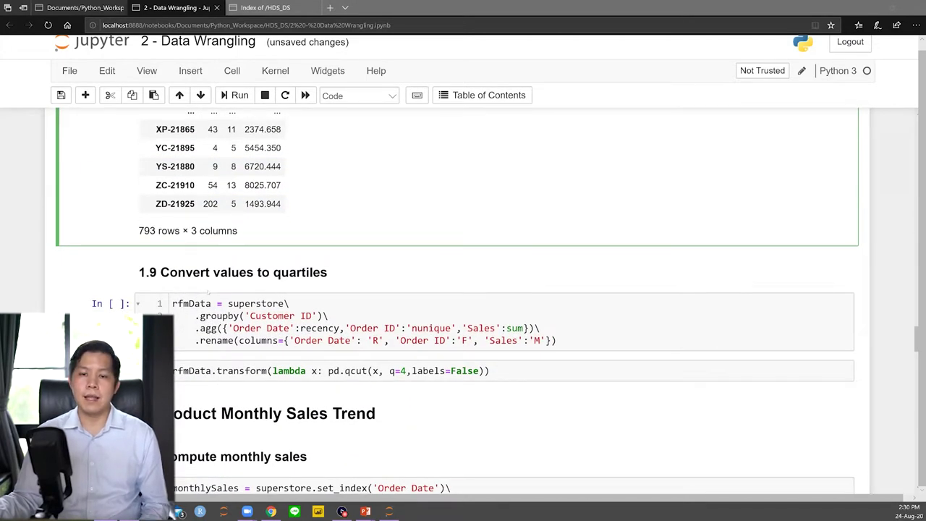
key("Escape")
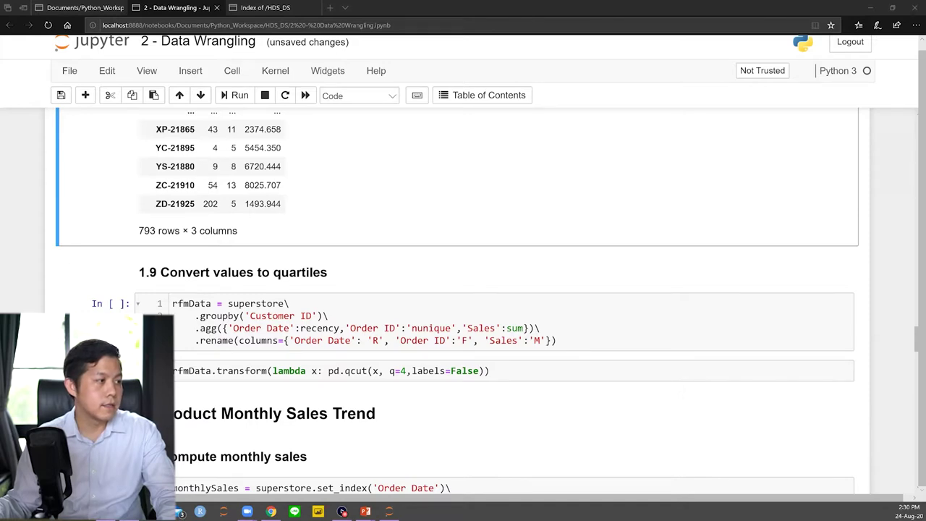
key("alt+Tab")
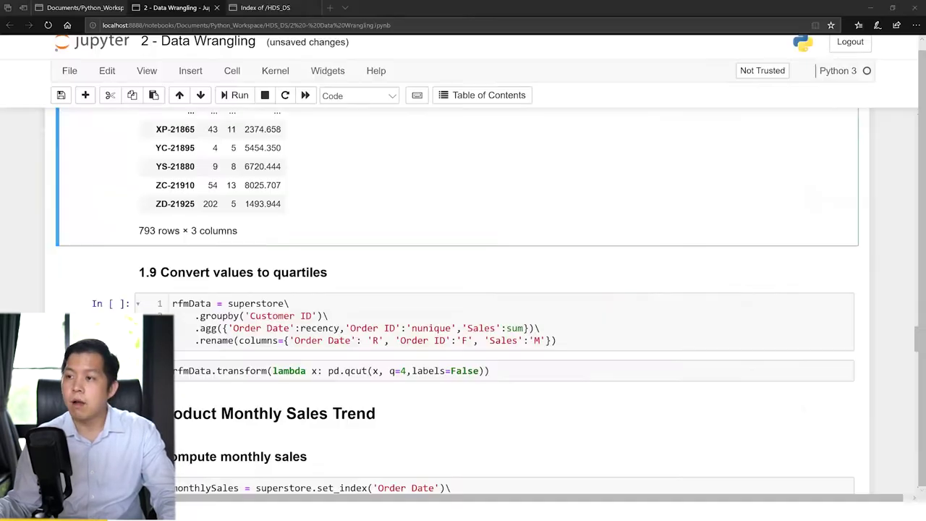
scroll(462, 289, "up", 2)
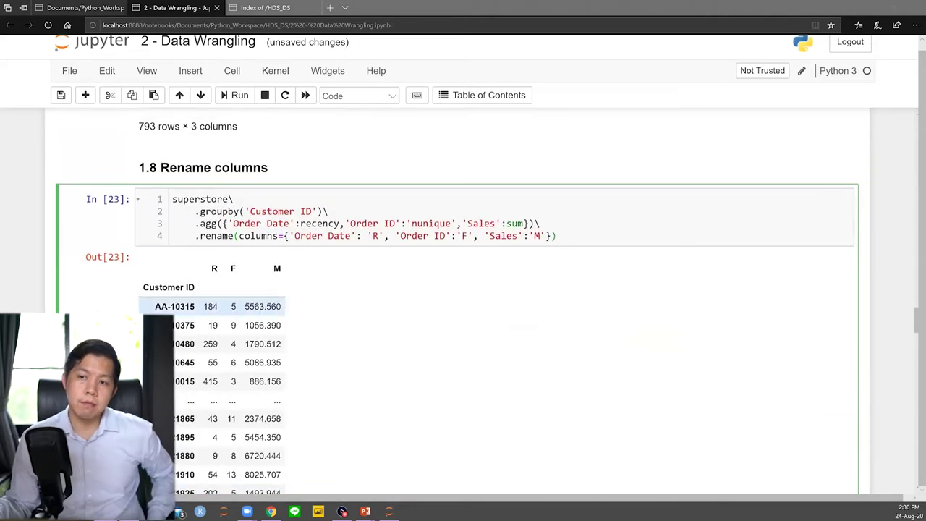
scroll(217, 306, "down", 1)
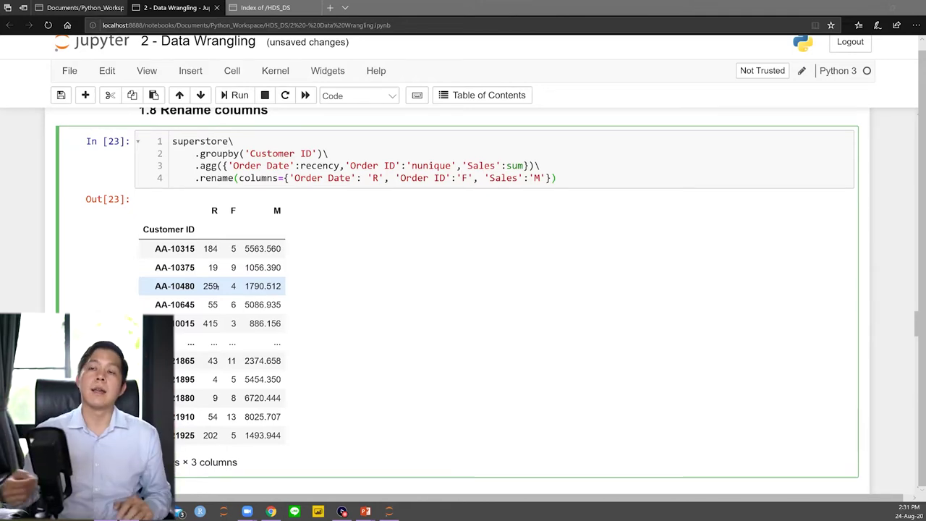
Examine the section 1.9 code, covering the rfmData assignment and the transform call that applies pd.qcut through a lambda
scroll(231, 267, "down", 3)
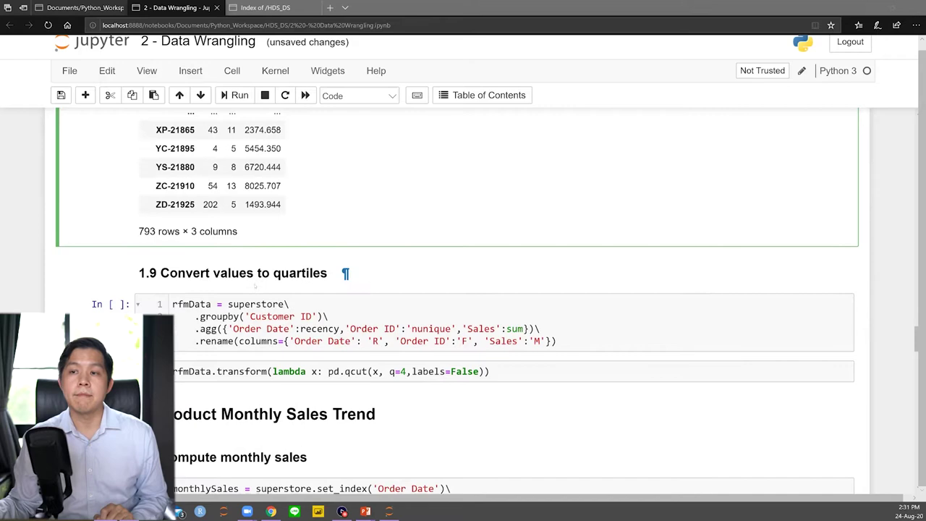
left_click(228, 316)
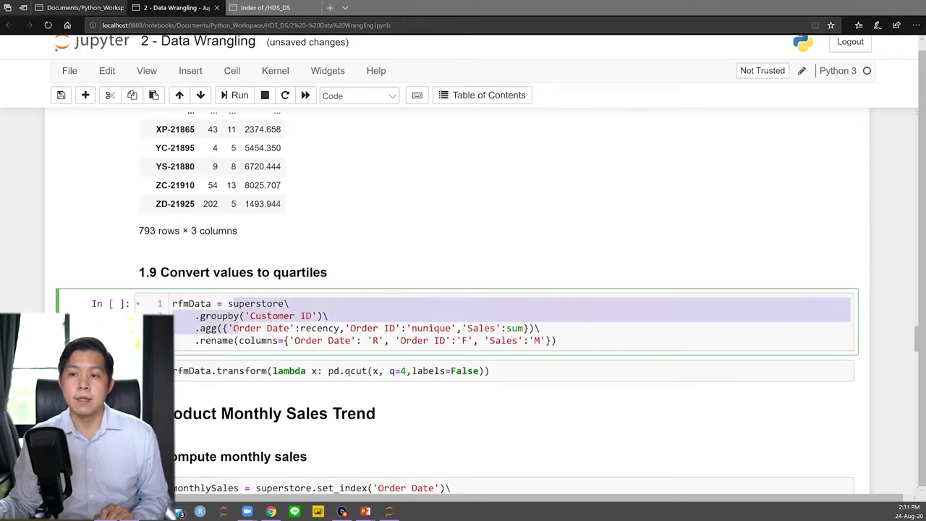
left_click(257, 340)
left_click(184, 303)
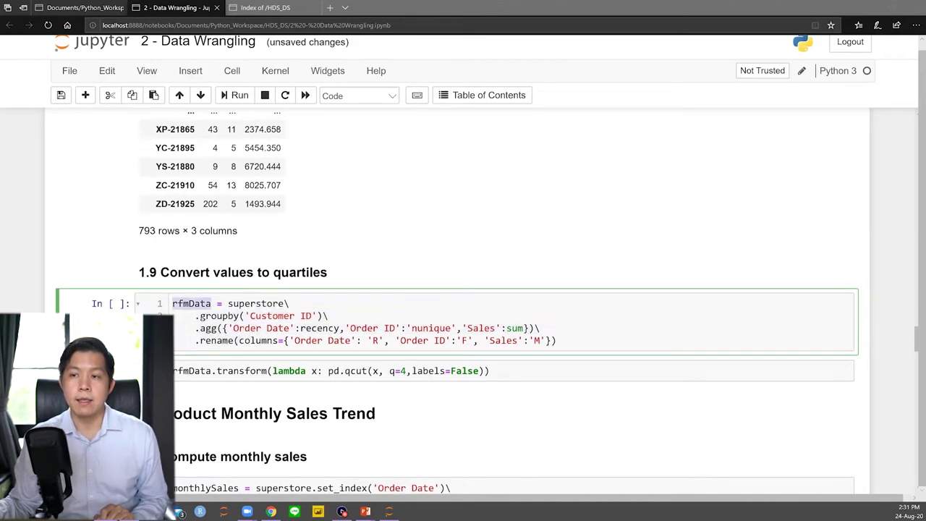
left_click(217, 328)
left_click(192, 370)
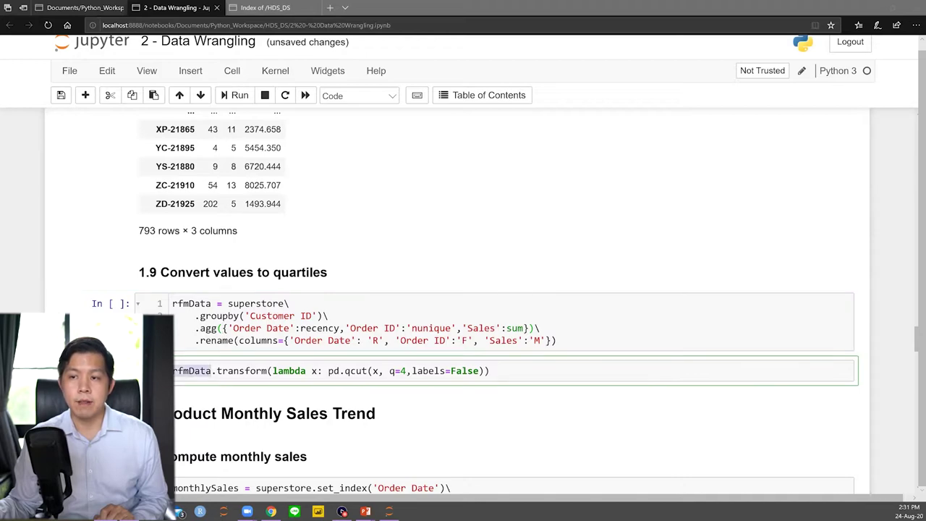
left_click(242, 370)
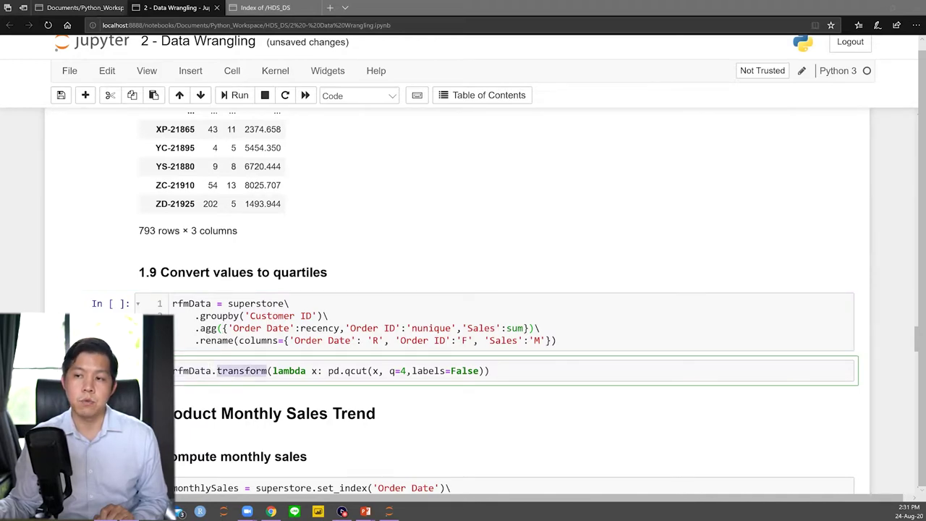
left_click(335, 371)
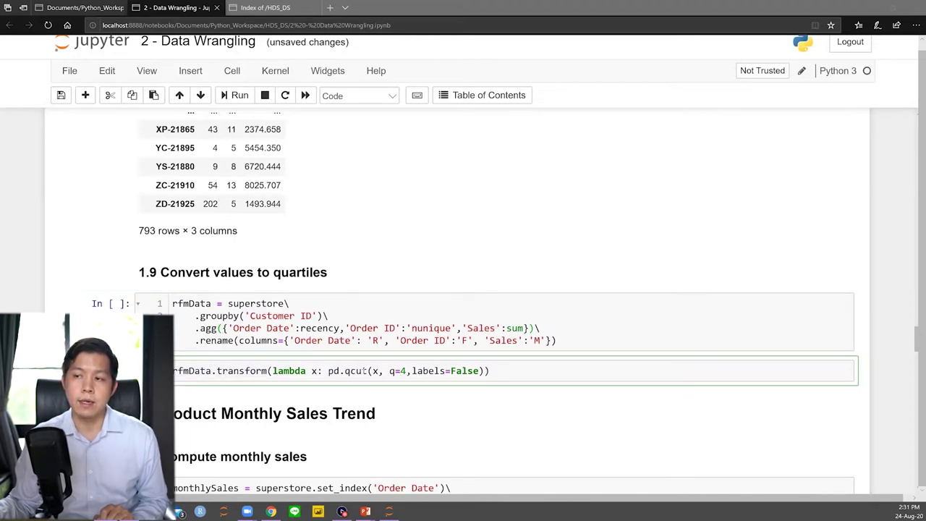
Run the section 1.9 rfmData cell and the rfmData.transform cell using pd.qcut with q=4 and labels=False, and inspect its output table
left_click(245, 95)
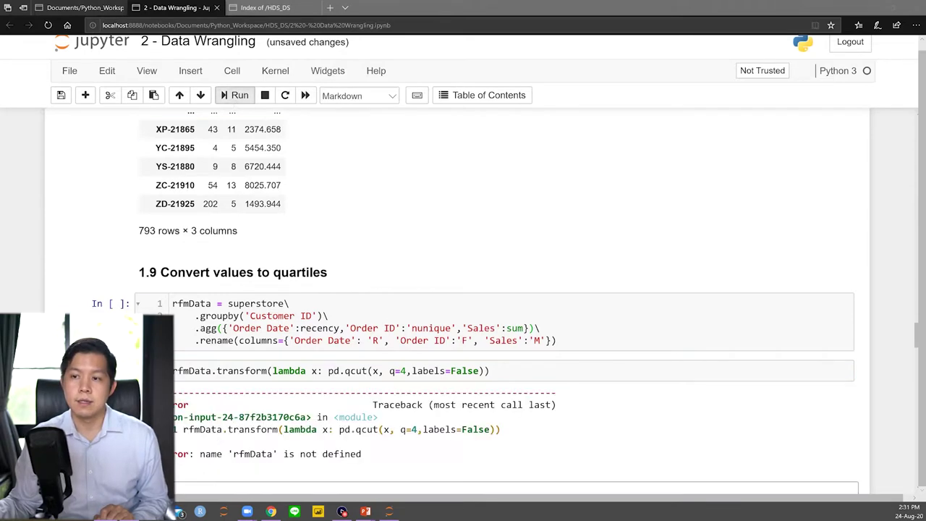
left_click(253, 316)
left_click(225, 95)
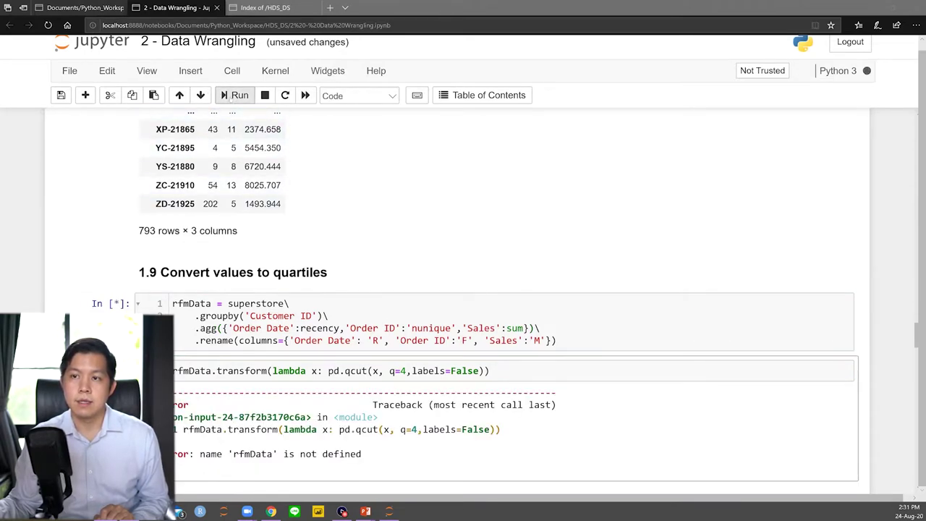
left_click(225, 96)
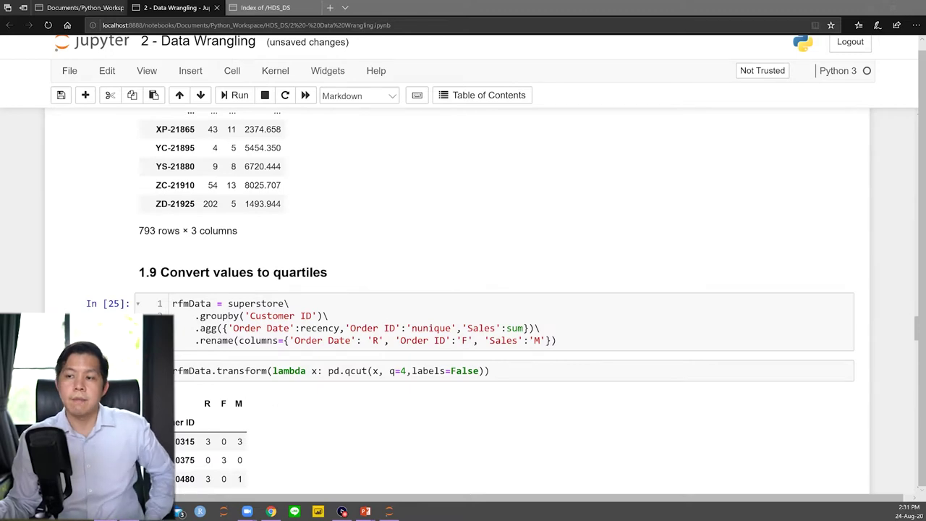
scroll(207, 210, "down", 4)
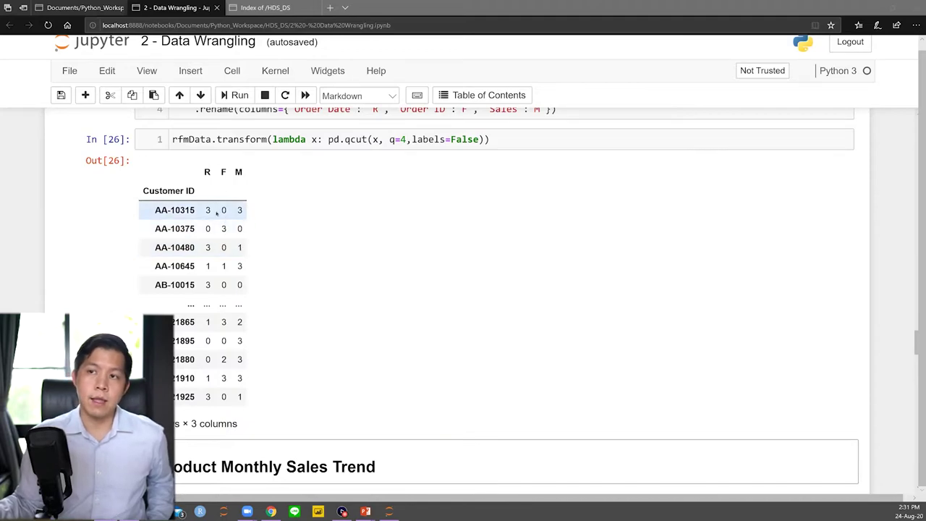
double_click(224, 210)
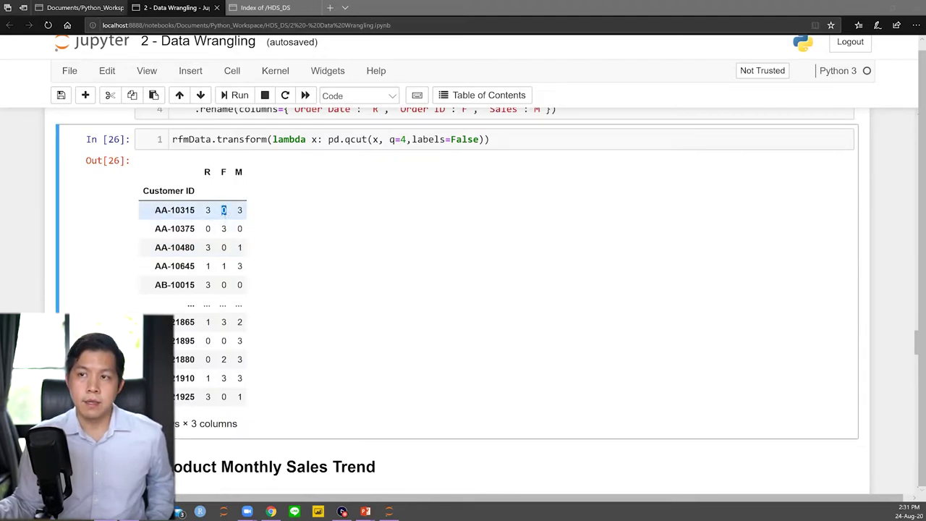
Examine the R, F and M quartile scores of the first three customers in the rfmData.transform output table
double_click(240, 210)
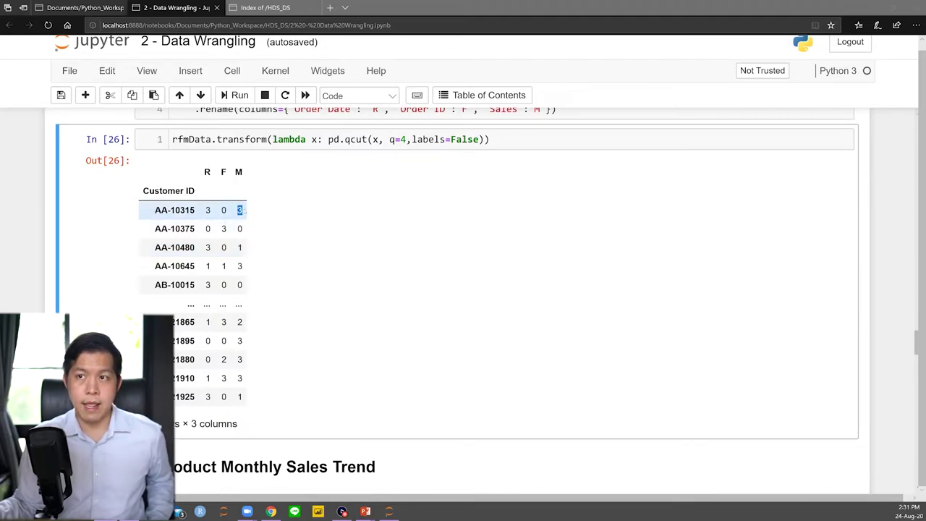
left_click(208, 209)
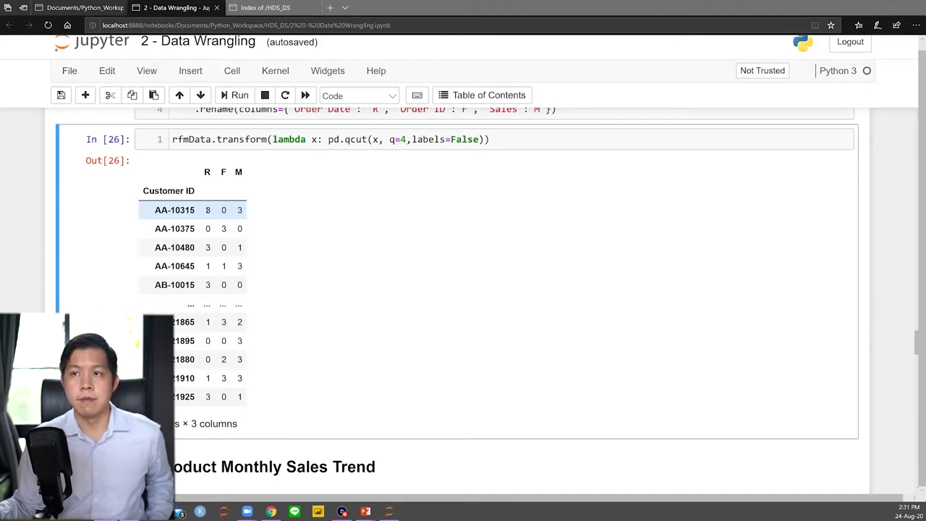
double_click(208, 210)
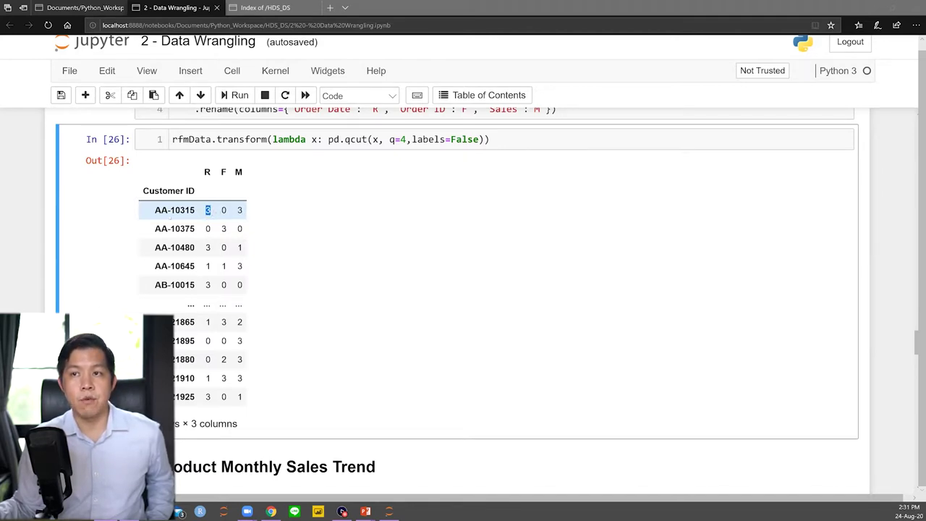
left_click_drag(154, 209, 258, 211)
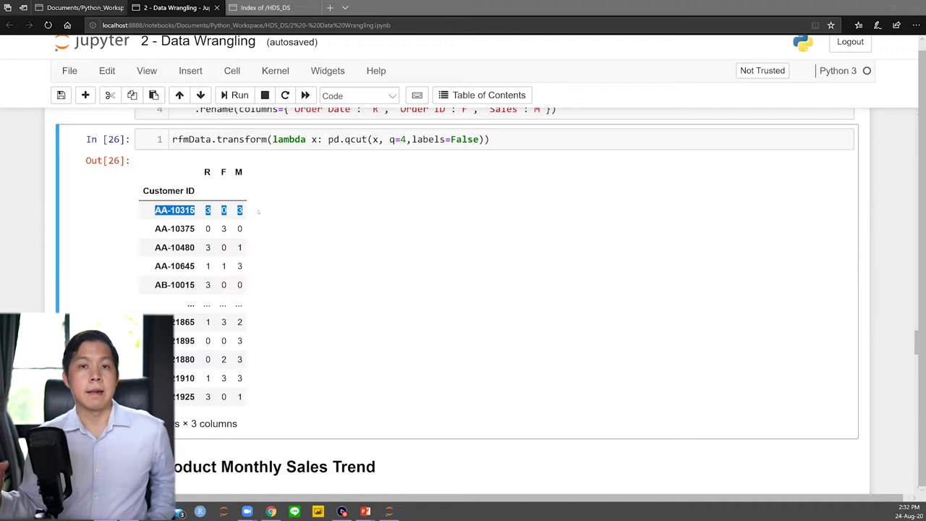
left_click(224, 228)
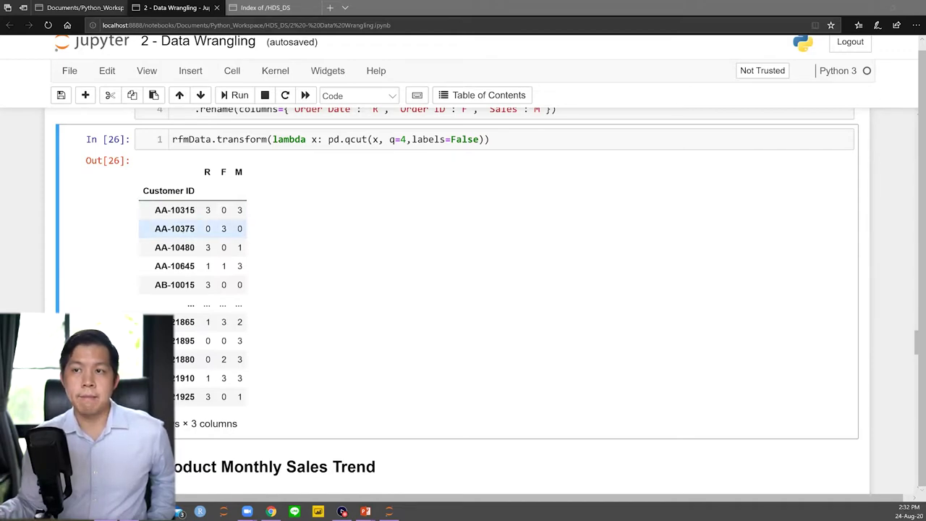
mouse_move(207, 229)
left_mouse_down()
mouse_move(239, 229)
mouse_move(206, 228)
left_mouse_up()
double_click(174, 228)
left_click(174, 229)
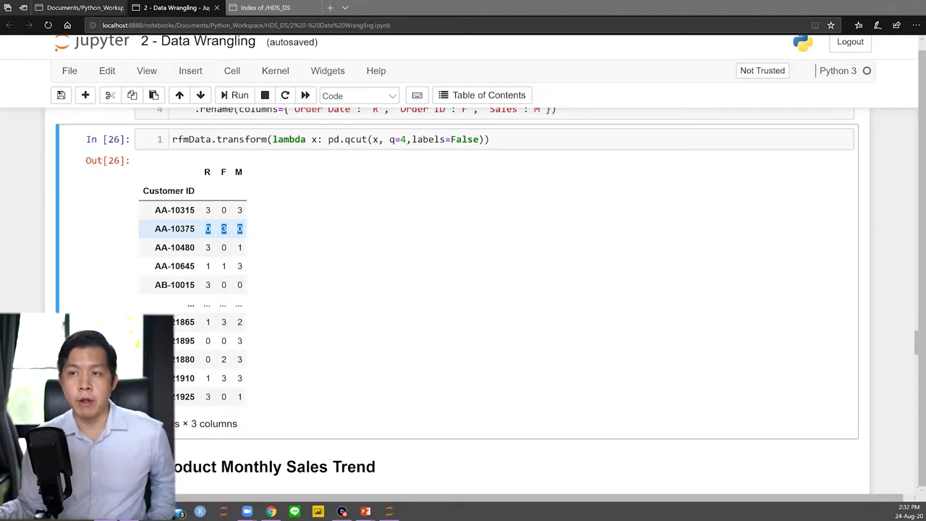
left_click(239, 228)
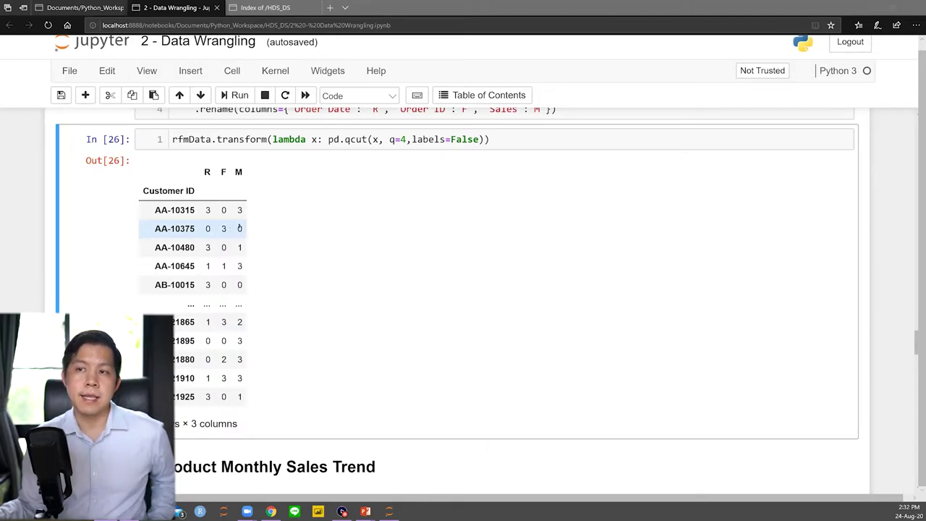
left_click_drag(243, 229, 206, 229)
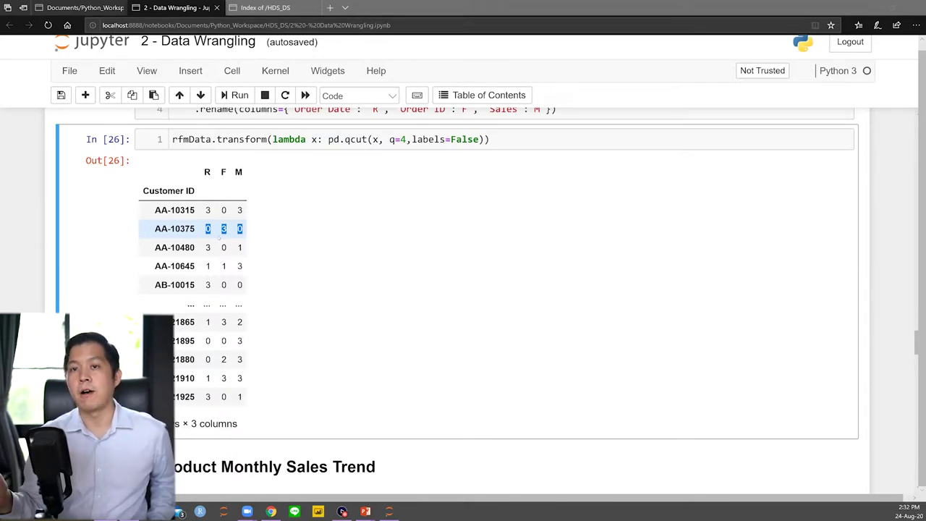
left_click(249, 230)
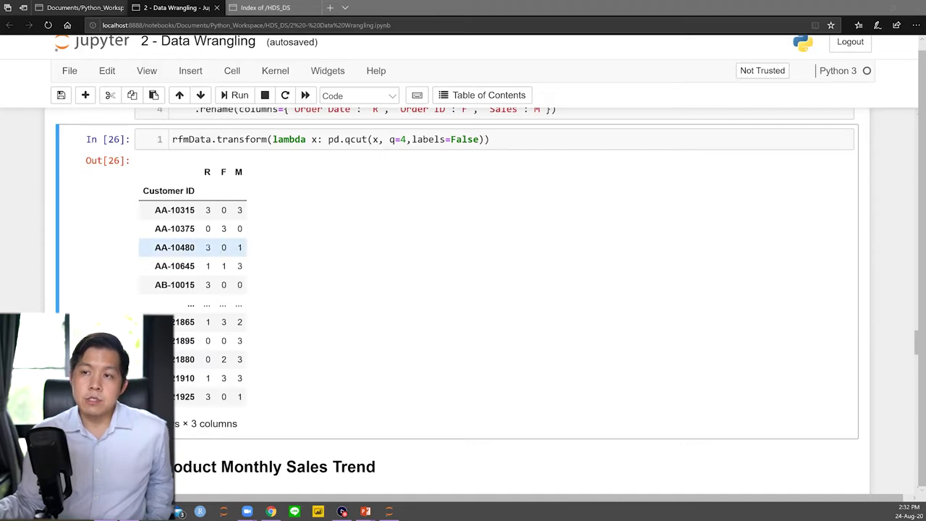
left_click_drag(203, 247, 244, 248)
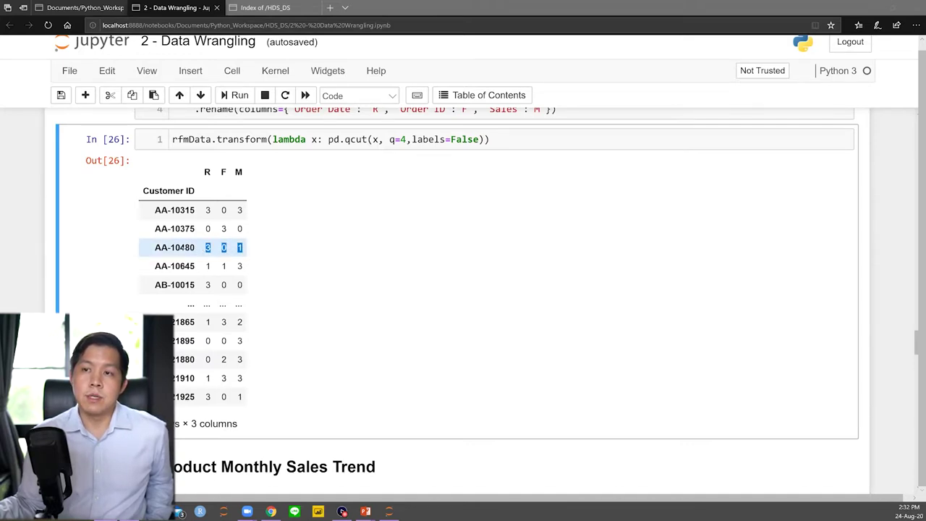
left_click(244, 248)
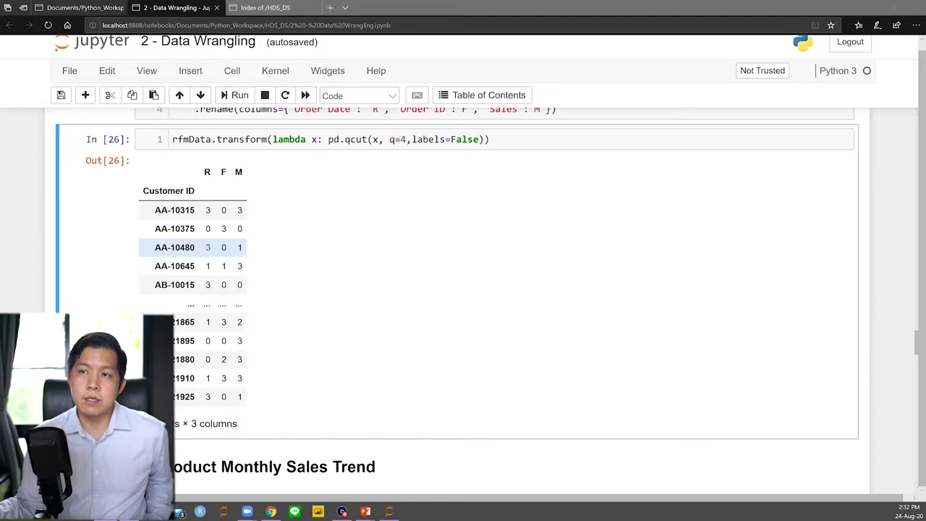
double_click(209, 247)
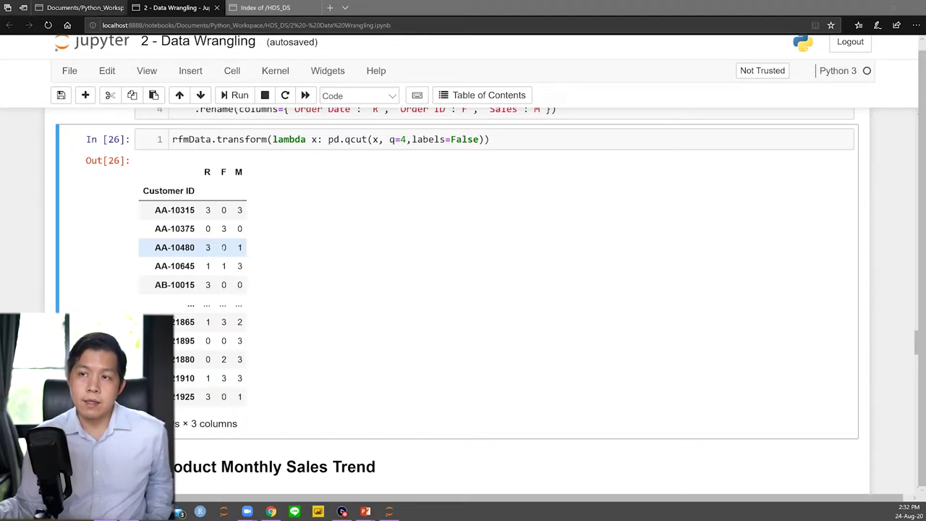
double_click(224, 247)
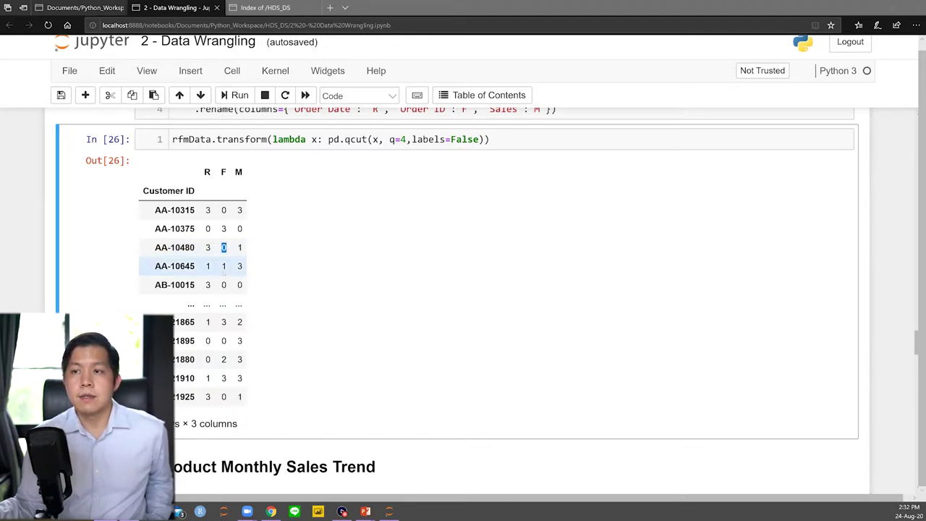
left_click(223, 247)
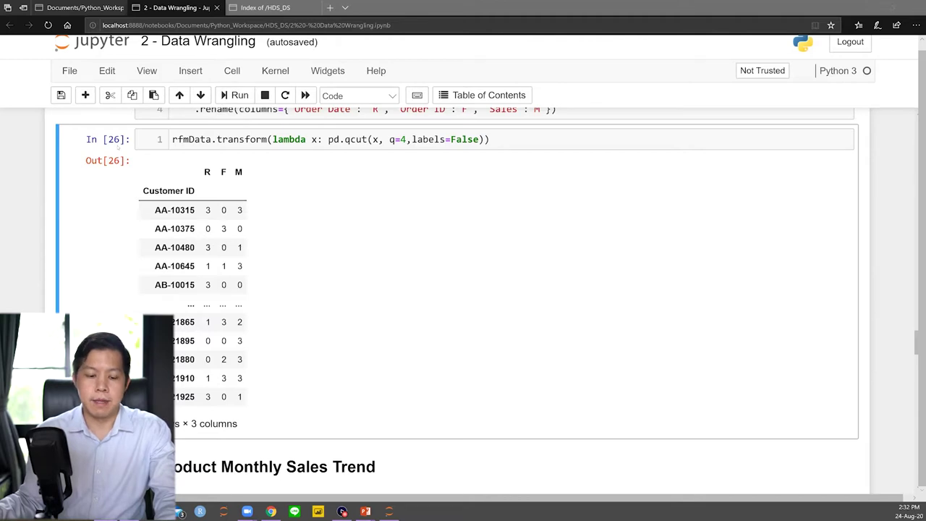
Add a code cell below the rfmData.transform output and run superstore['Sales'] in it
key("alt+Return")
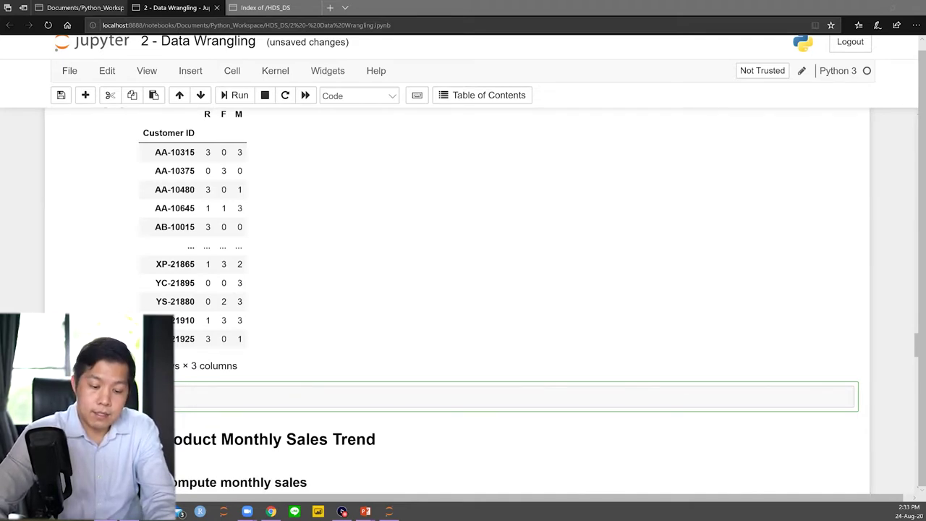
type("s")
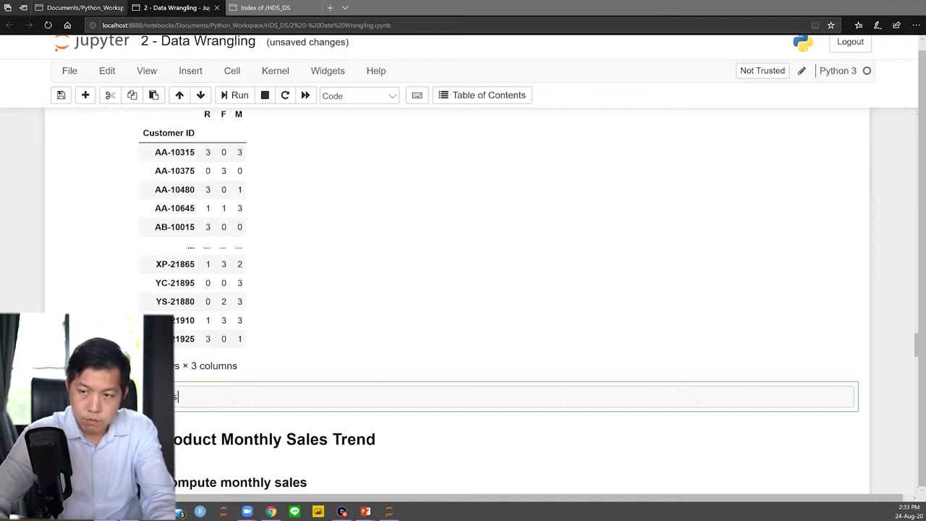
type("uperstore")
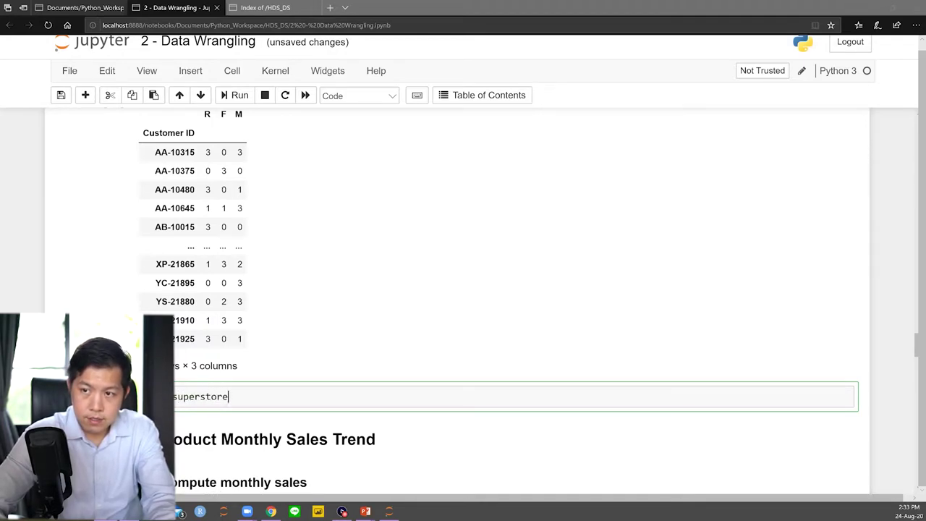
type("['")
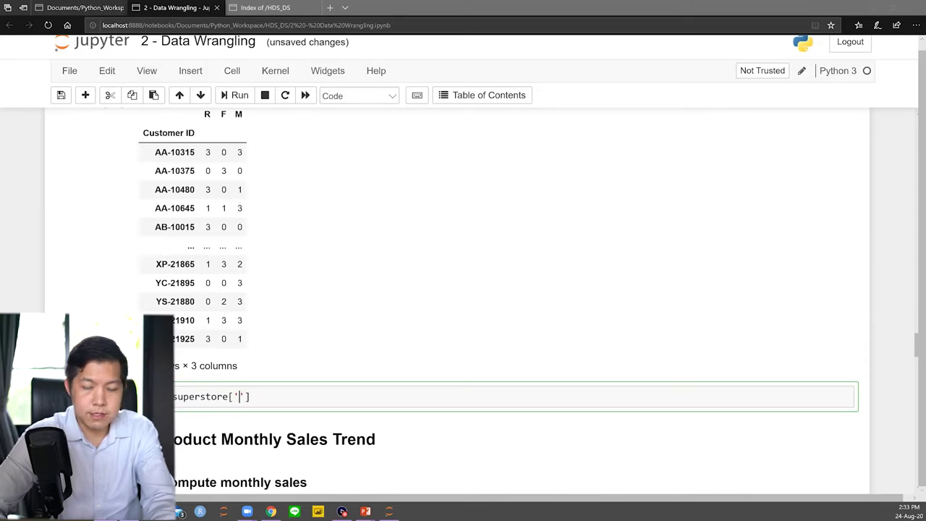
type("Sales")
key("shift+Return")
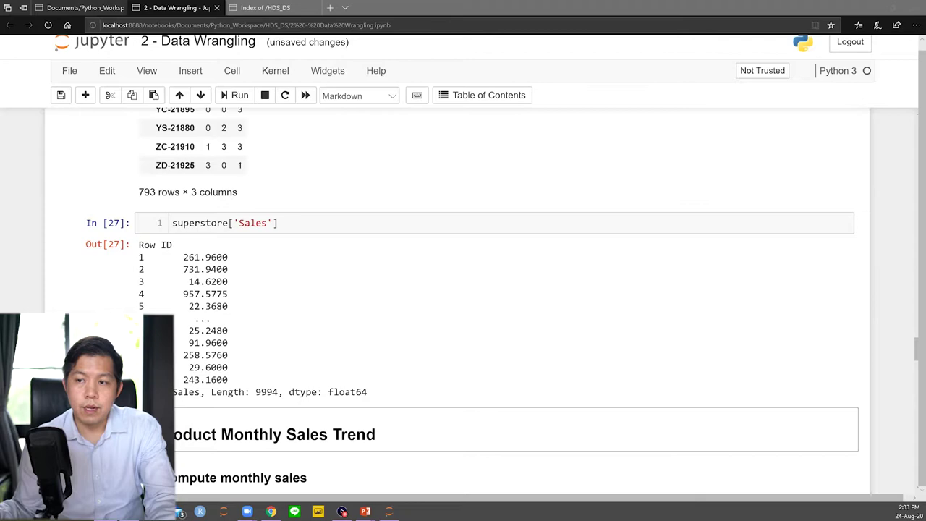
Wrap the Sales column in pd.cut with 4 bins, as pd.cut(superstore['Sales'], 4), and run the cell
left_click(172, 223)
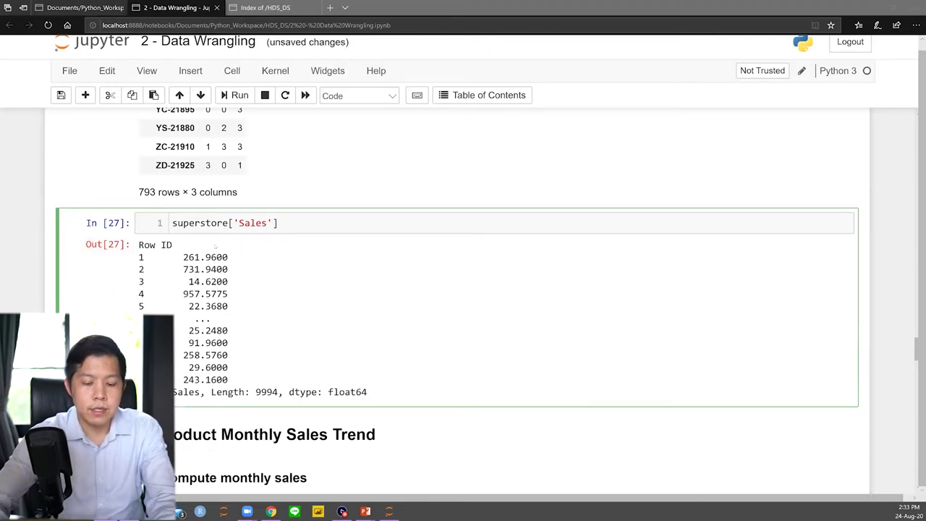
type("pd.cut")
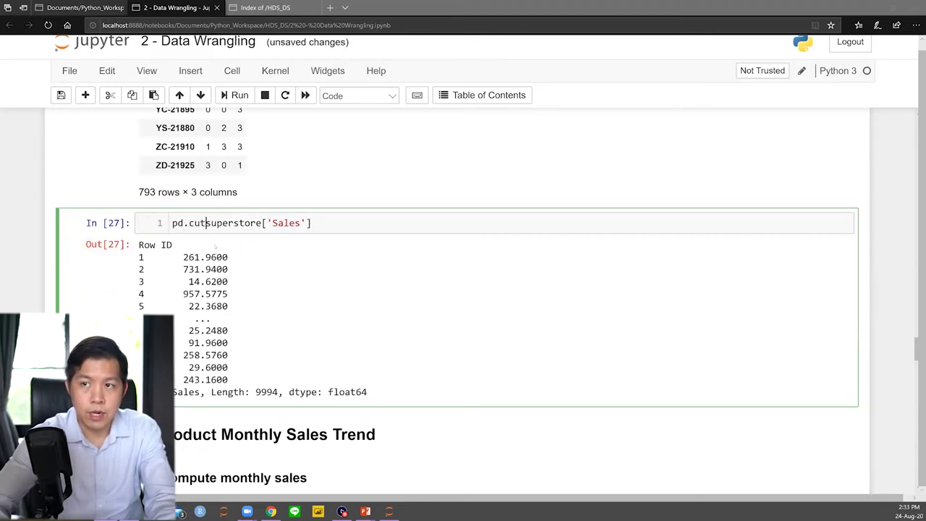
type("(")
key("End")
type(",")
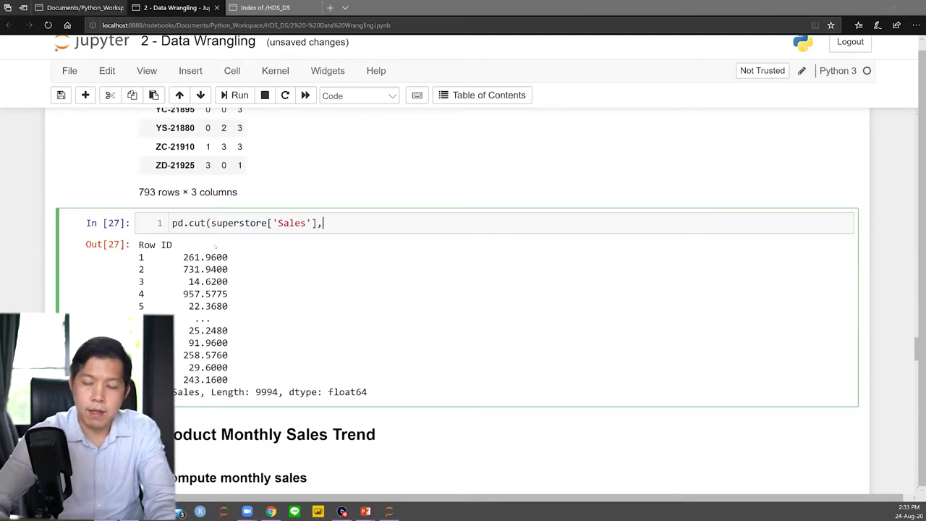
key("Tab")
type("q")
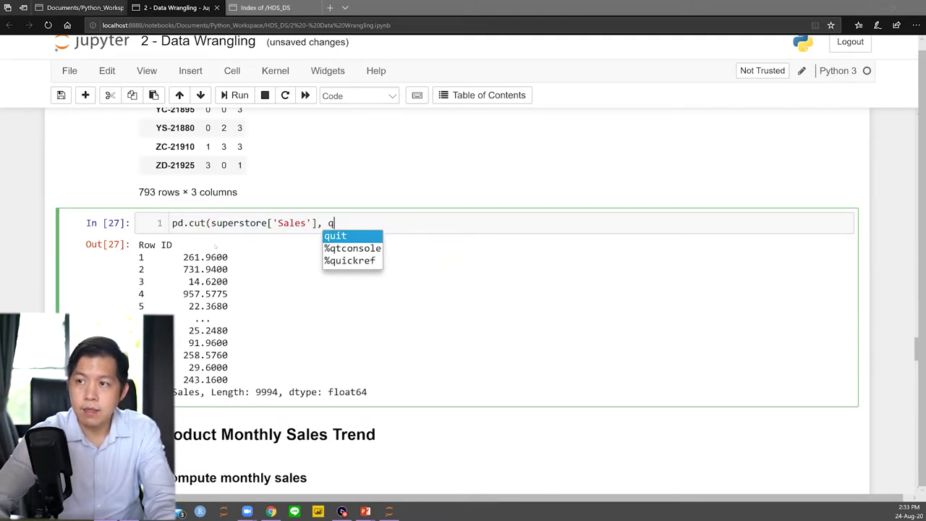
key("BackSpace")
type("n")
key("Tab")
key("BackSpace")
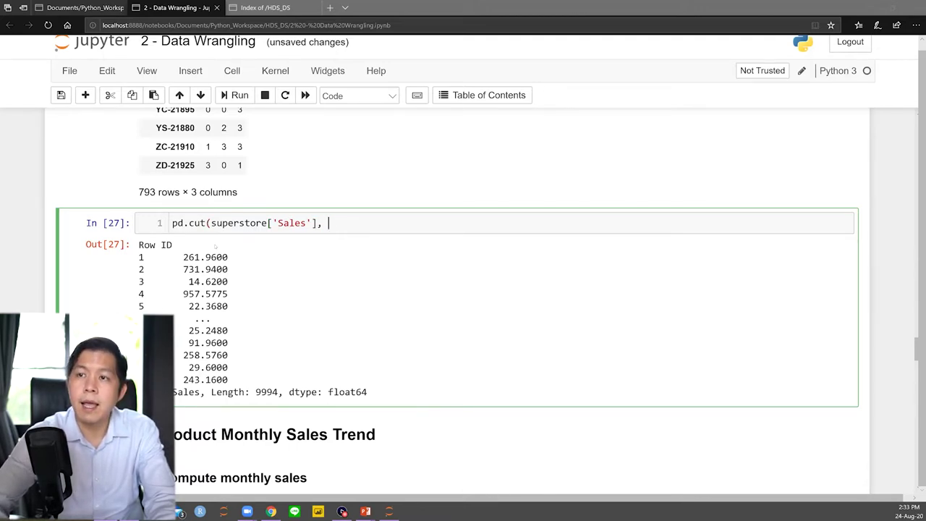
type("4)")
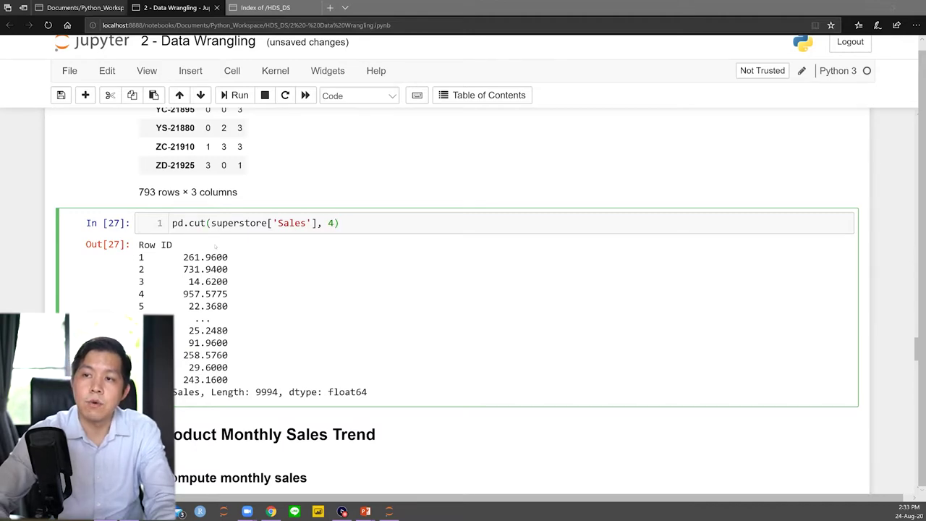
key("shift+Return")
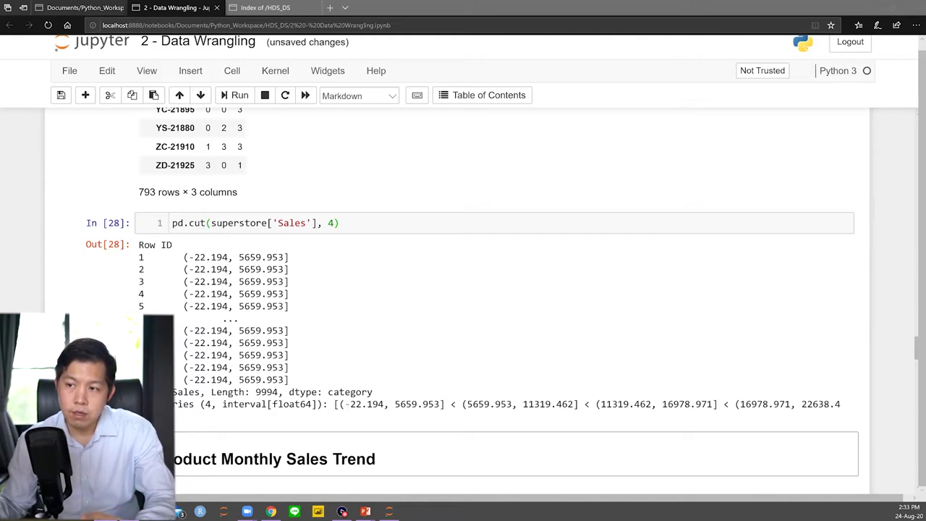
Examine the category intervals in the pd.cut output, comparing the overall minimum and maximum and the boundaries between bins
left_click_drag(346, 404, 389, 404)
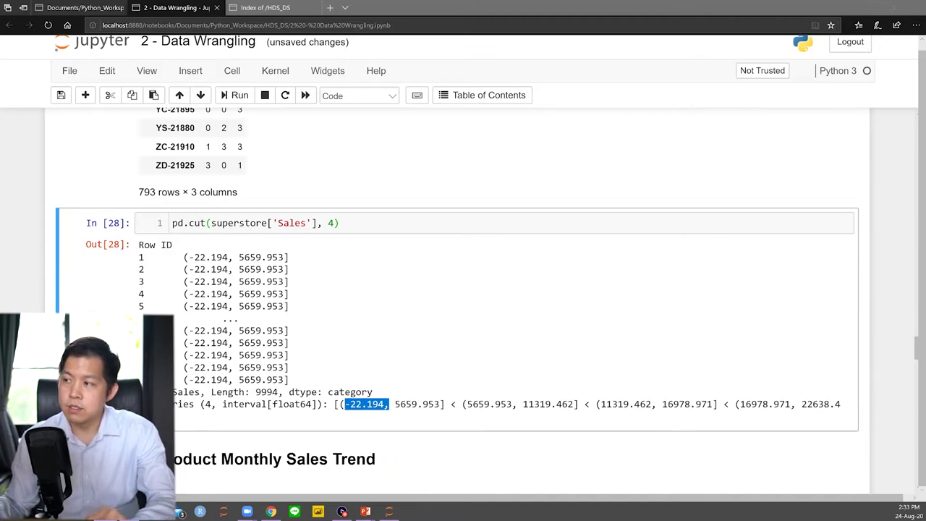
left_click(416, 418)
left_click_drag(801, 404, 840, 403)
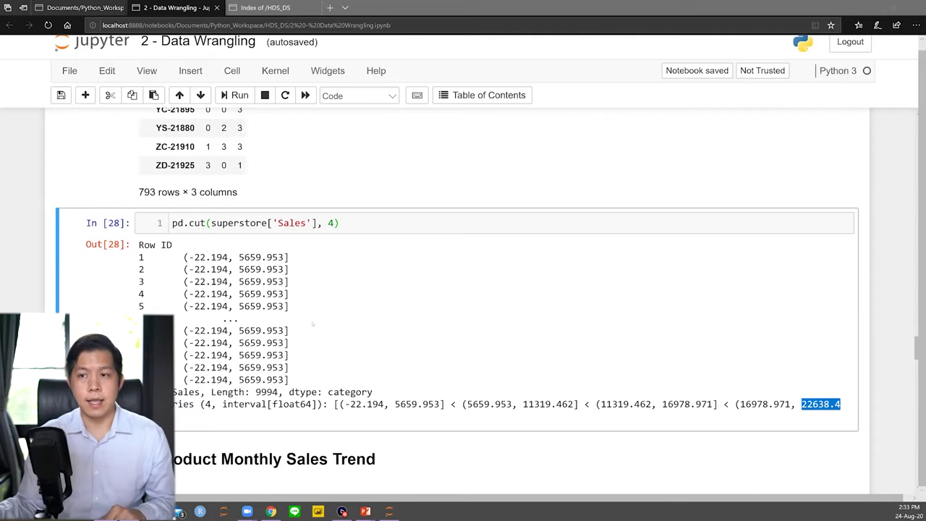
left_click_drag(344, 403, 367, 403)
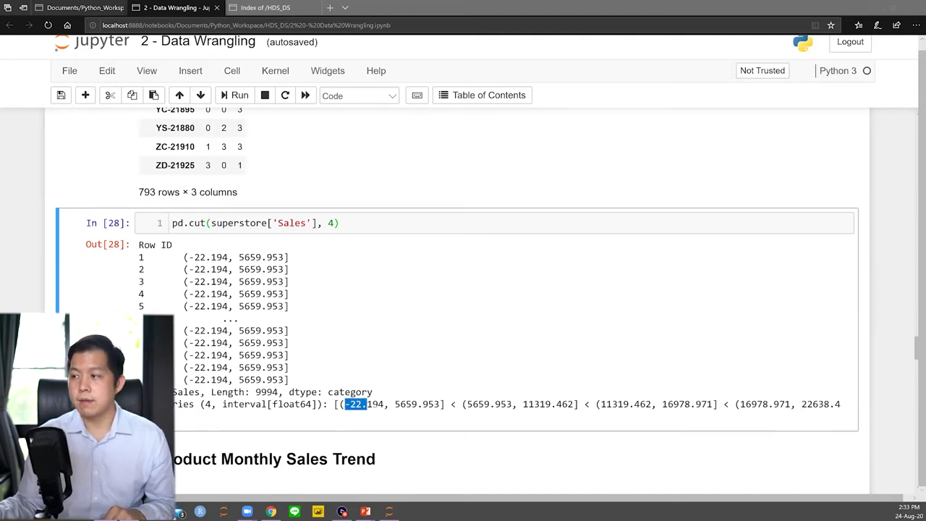
left_click(370, 404)
left_click_drag(802, 403, 846, 412)
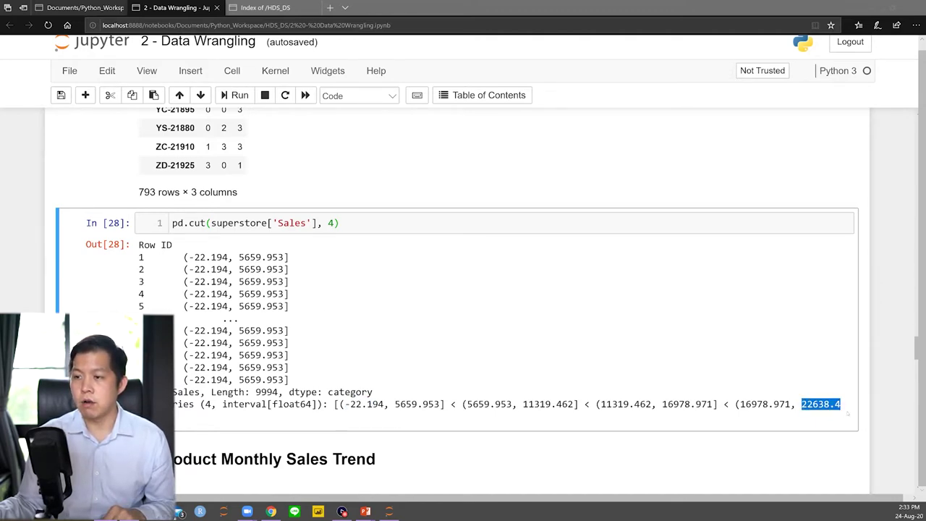
left_click_drag(344, 404, 367, 403)
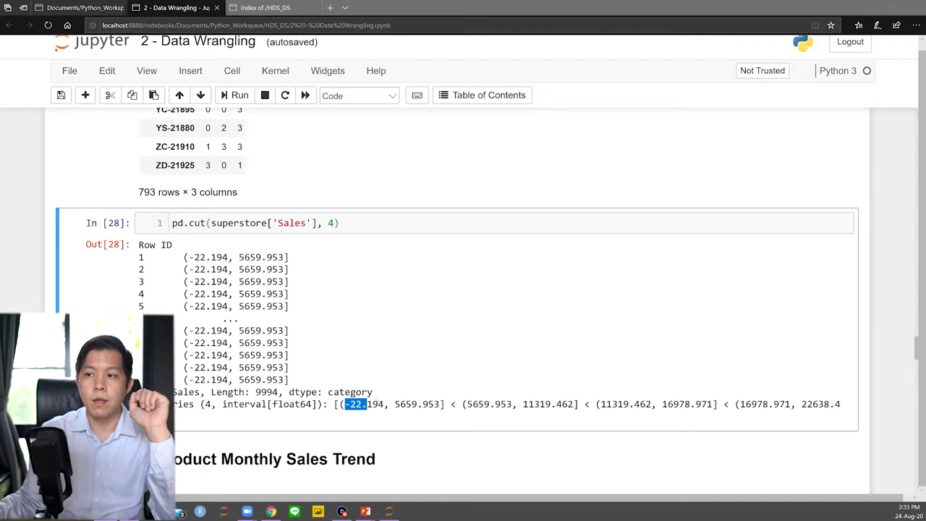
left_click_drag(801, 404, 829, 403)
left_click_drag(350, 404, 382, 403)
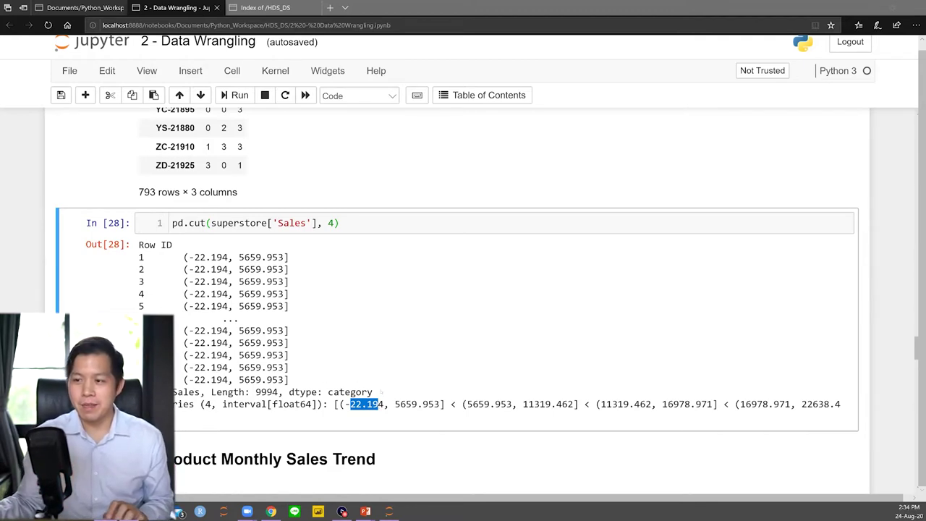
left_click_drag(394, 404, 441, 403)
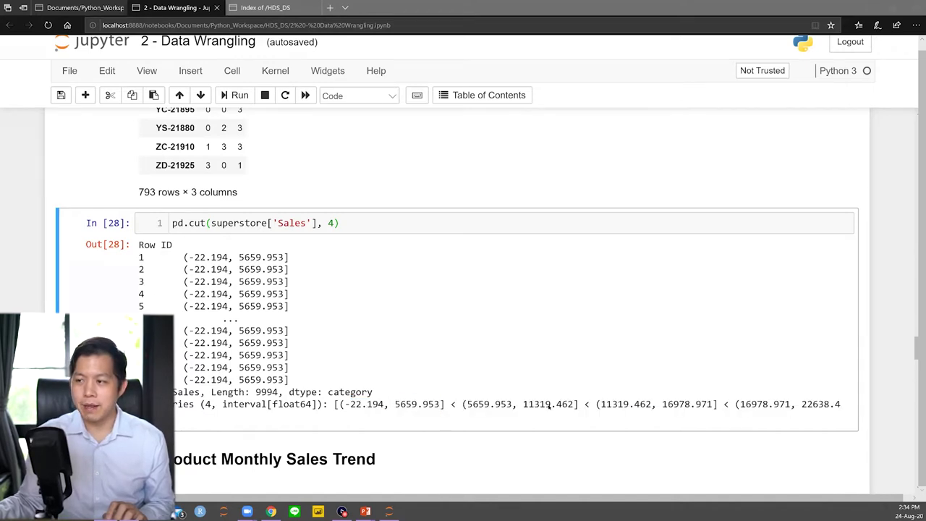
left_click_drag(528, 404, 575, 404)
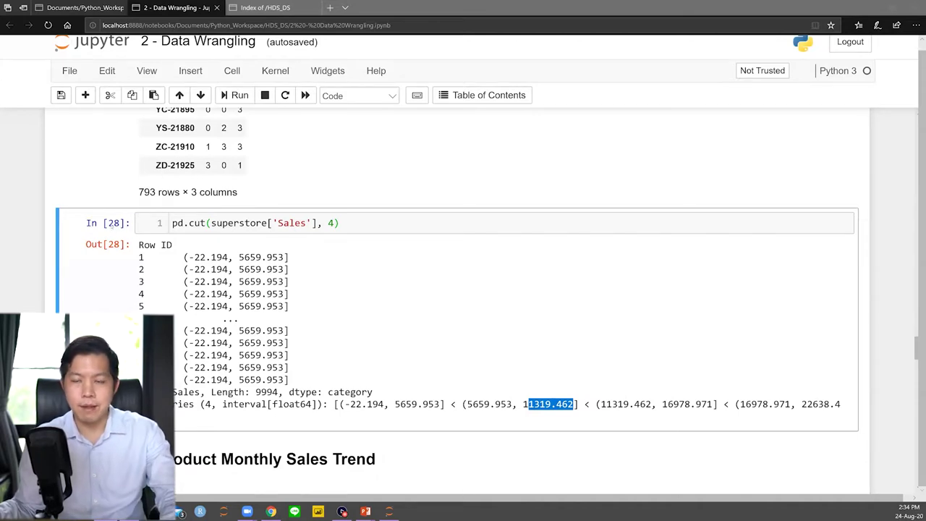
left_click(340, 223)
type(".")
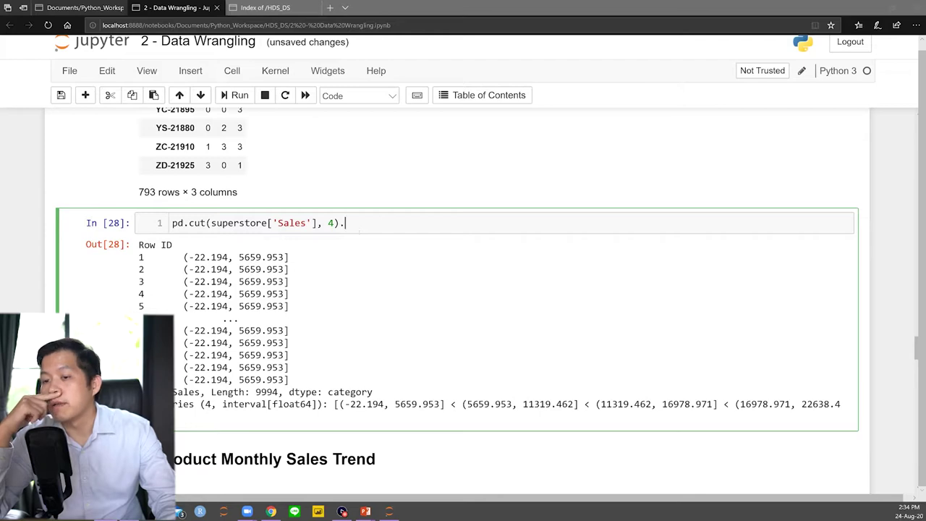
type("c")
key("BackSpace")
key("BackSpace")
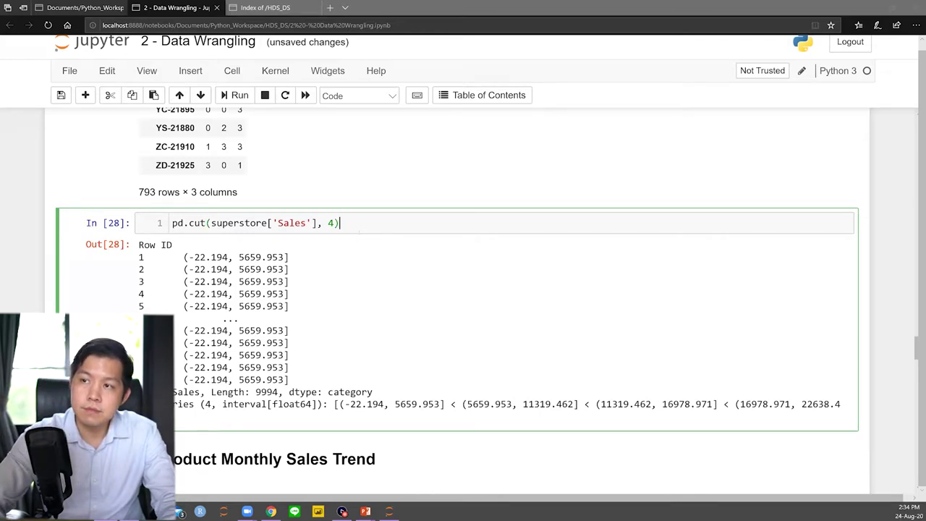